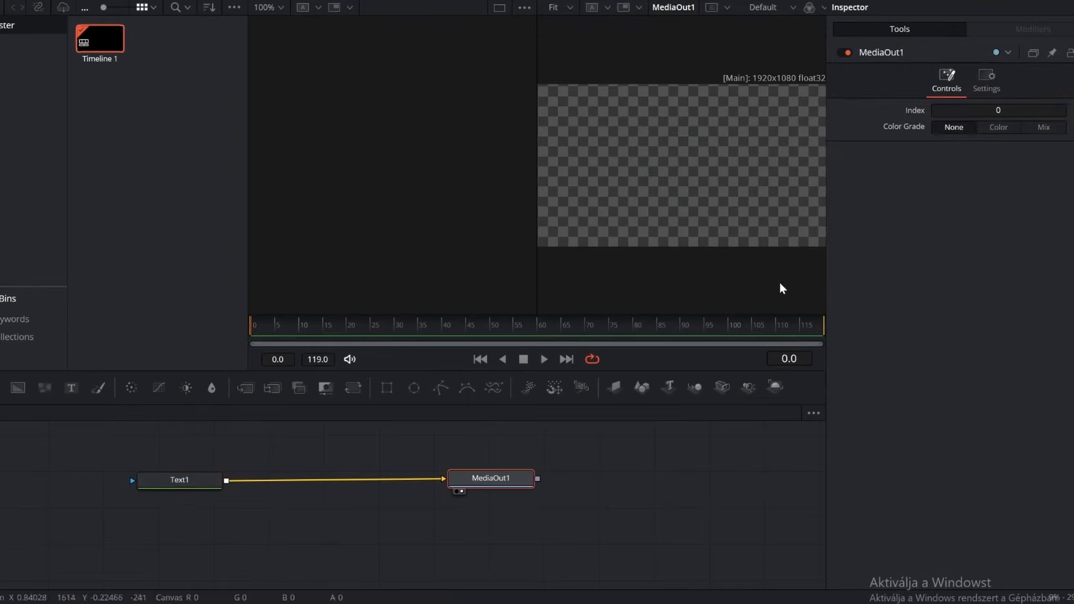
Enter "Text" as the Text1 node's content and enlarge its size to about 0.43.
{"action": "left_click", "coordinate": [168, 481]}
{"action": "left_click", "coordinate": [868, 178]}
{"action": "type", "text": "Text"}
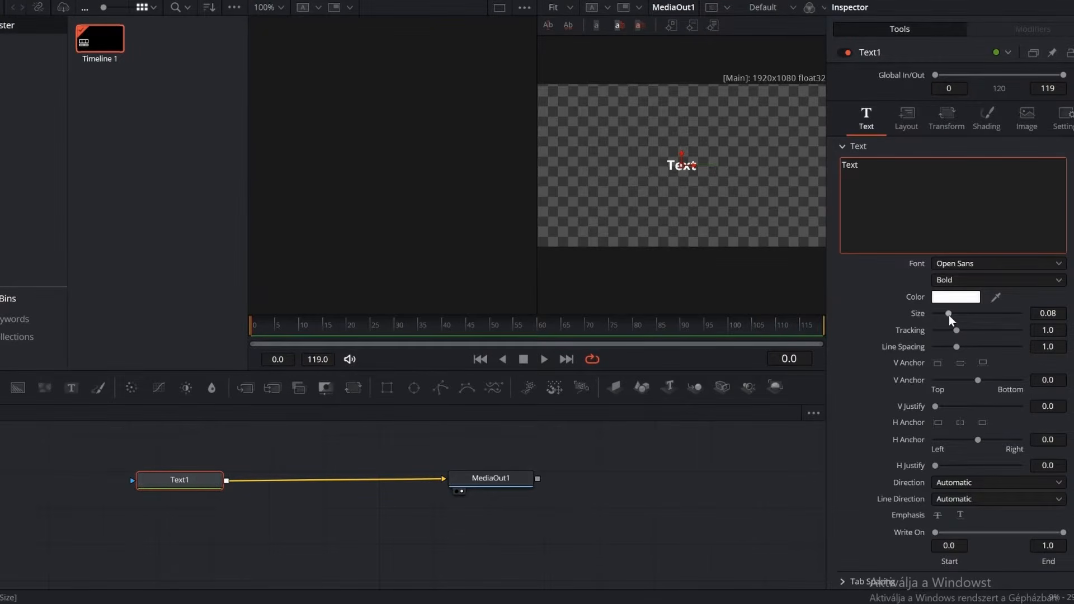
{"action": "left_click_drag", "start_coordinate": [949, 314], "coordinate": [1008, 317]}
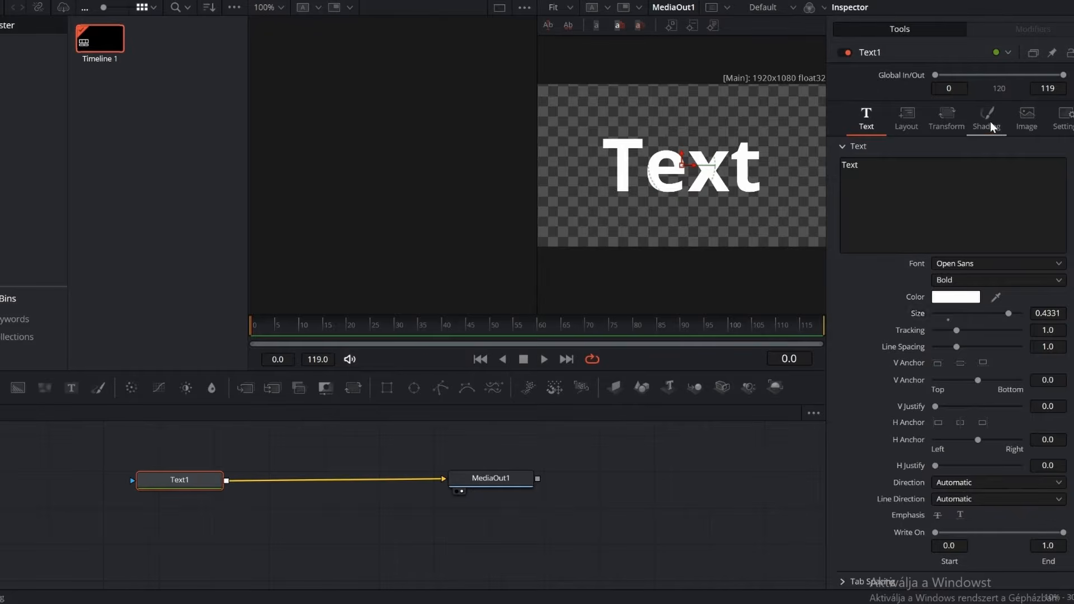
Set Text1's shading type to Image and its appearance to an outline of the letters.
{"action": "left_click", "coordinate": [988, 120]}
{"action": "left_click", "coordinate": [1007, 315]}
{"action": "left_click", "coordinate": [957, 289]}
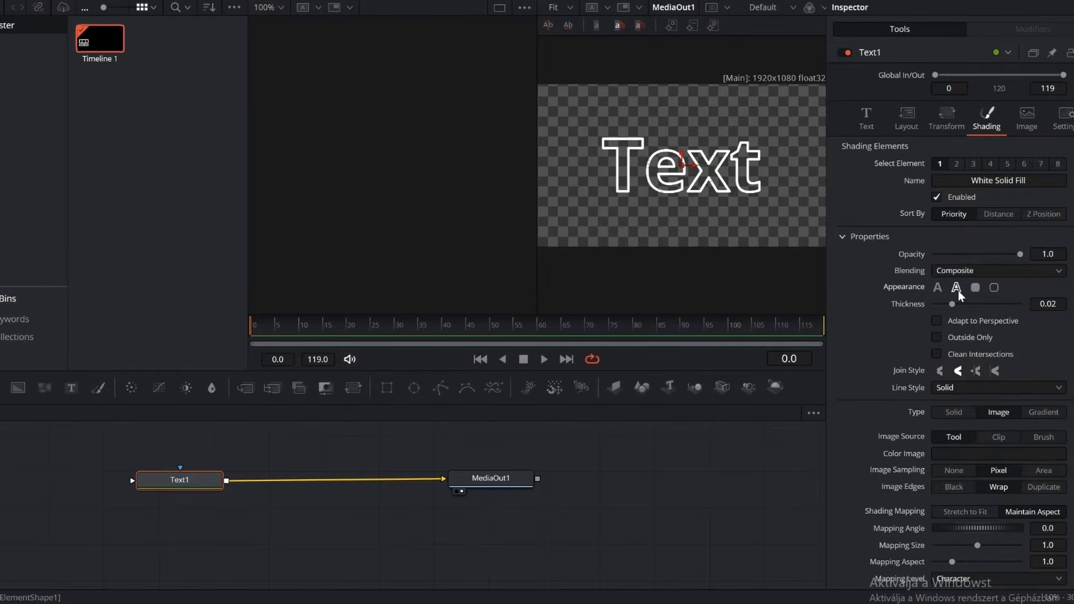
Add a Background node, connect it to Text1's shading image input, and set its type to Gradient.
{"action": "left_click", "coordinate": [53, 467]}
{"action": "left_click", "coordinate": [18, 388]}
{"action": "left_click_drag", "start_coordinate": [103, 462], "coordinate": [132, 480]}
{"action": "left_click_drag", "start_coordinate": [66, 463], "coordinate": [63, 479]}
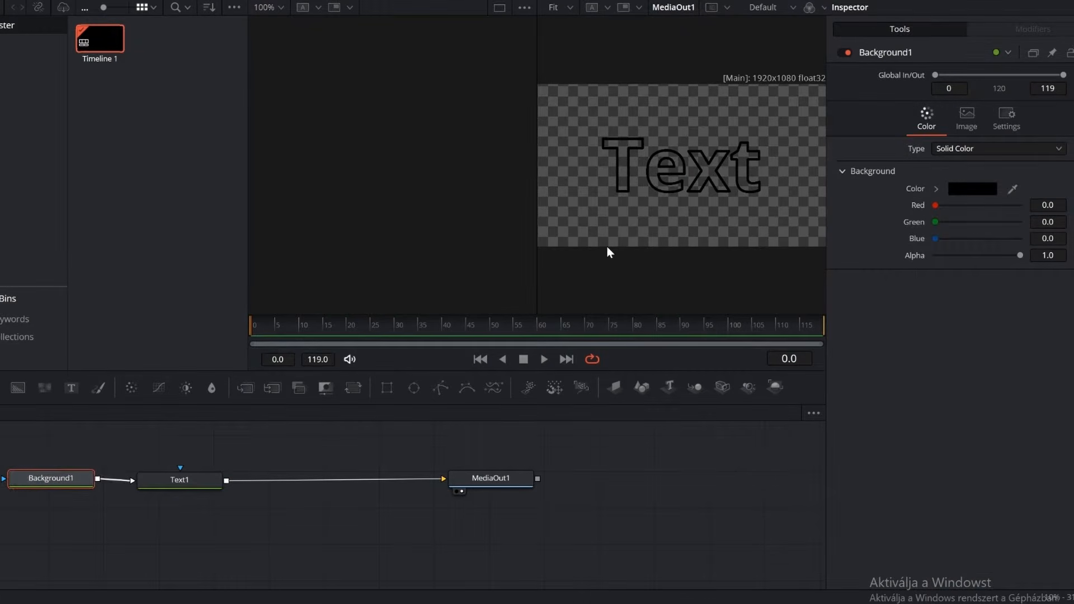
{"action": "left_click", "coordinate": [988, 149]}
{"action": "left_click", "coordinate": [970, 227]}
Set the shading mapping level of Text1 to Line.
{"action": "left_click", "coordinate": [179, 479]}
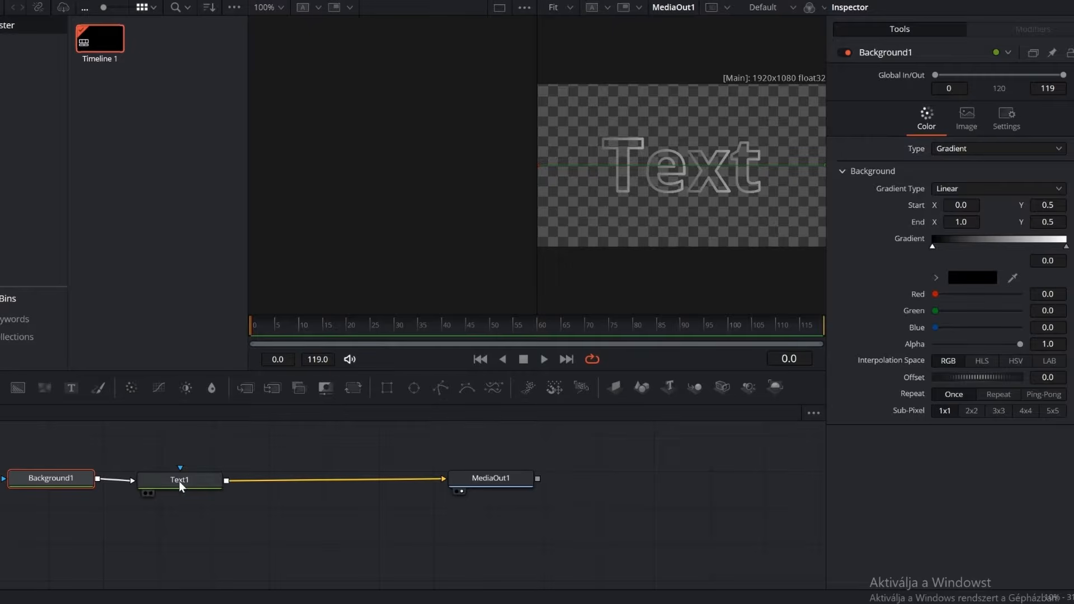
{"action": "scroll", "coordinate": [1033, 434], "scroll_direction": "down", "scroll_amount": 5}
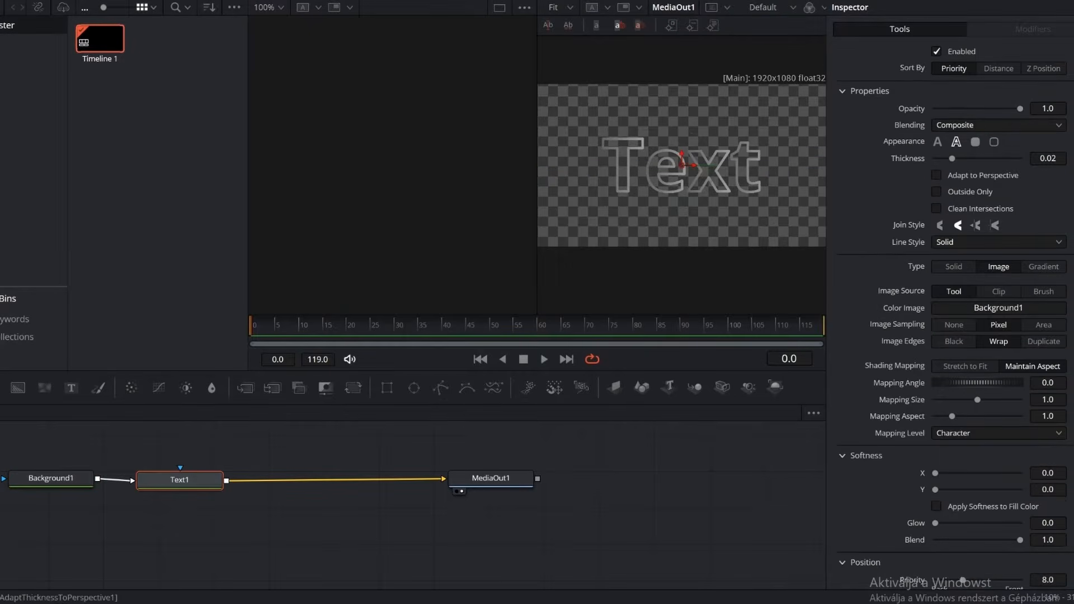
{"action": "left_click", "coordinate": [1033, 434]}
{"action": "left_click", "coordinate": [981, 481]}
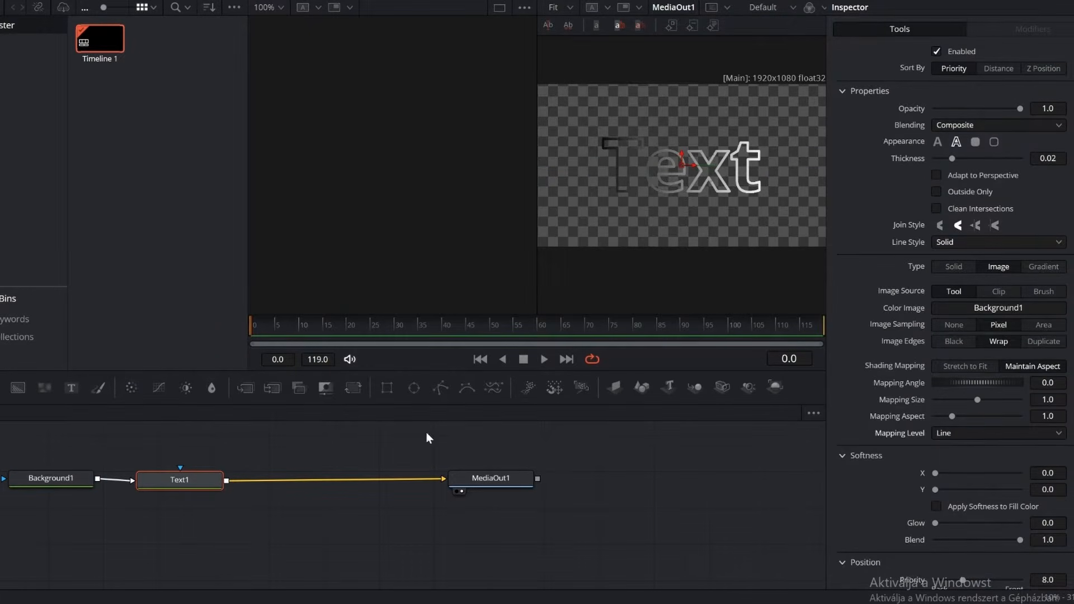
Set the background's gradient type to Reflect and display the Background1 node in the empty viewer at 25% zoom.
{"action": "left_click", "coordinate": [74, 479]}
{"action": "left_click", "coordinate": [998, 188]}
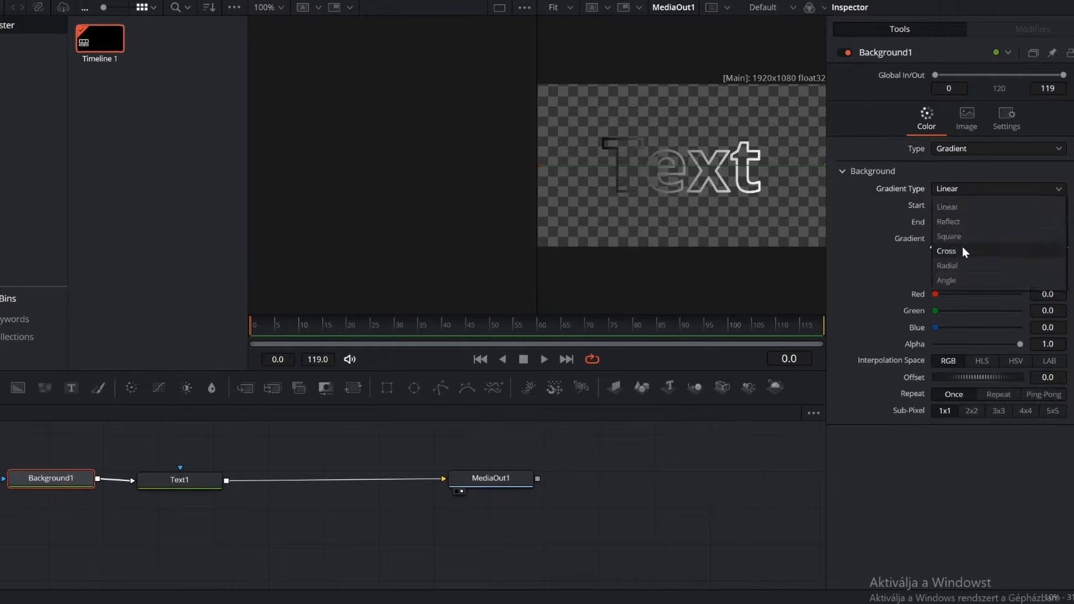
{"action": "left_click", "coordinate": [961, 223]}
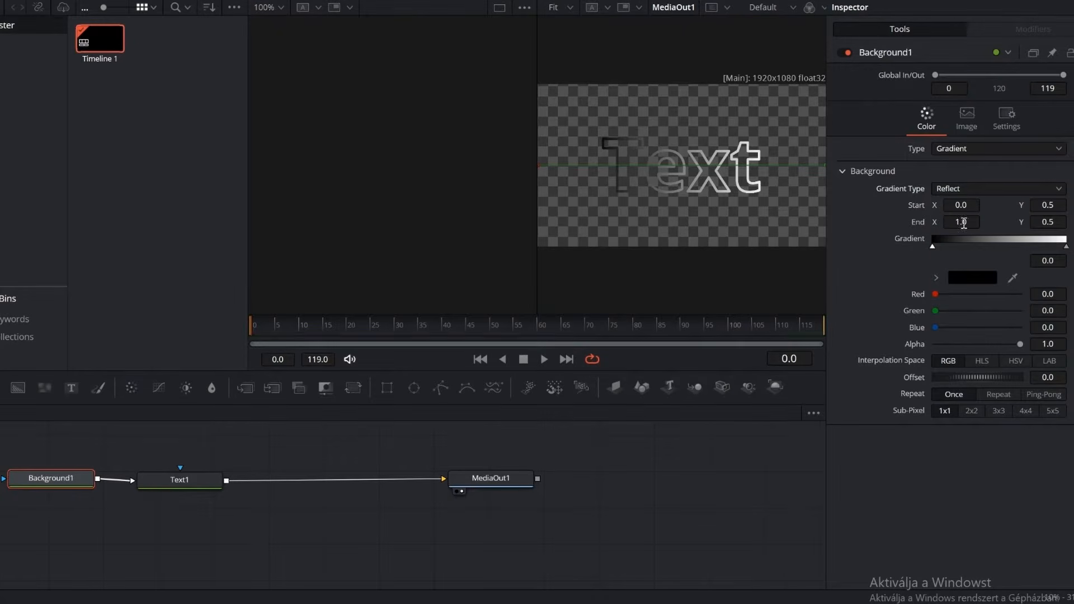
{"action": "left_click", "coordinate": [16, 492]}
{"action": "left_click", "coordinate": [281, 7]}
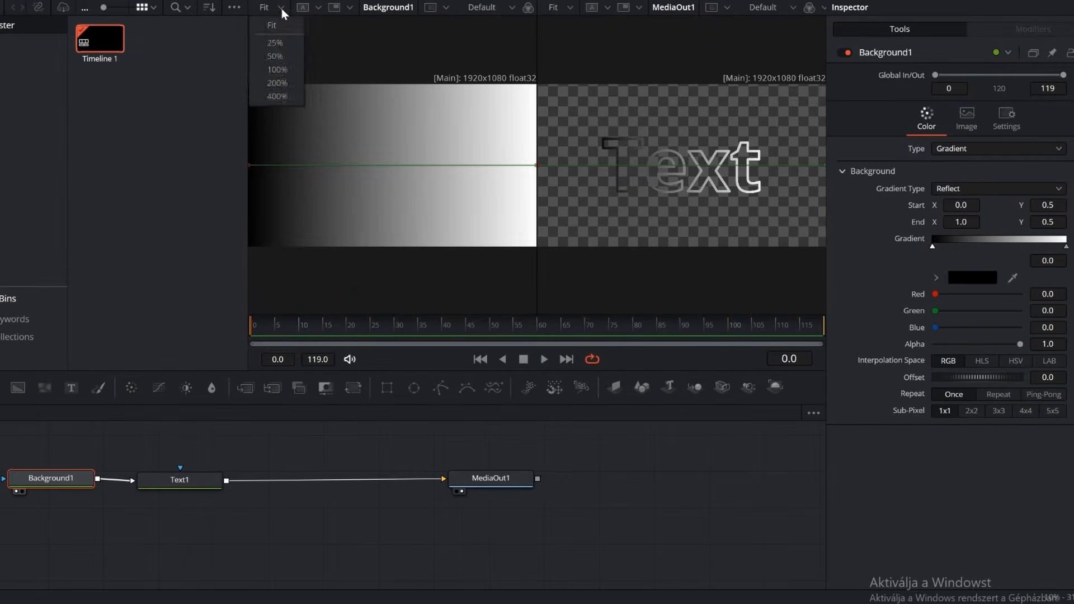
{"action": "left_click", "coordinate": [284, 41]}
Angle the gradient diagonally, with its start near X 0.49, Y 0.51 and its end near X 1.29, Y -0.31.
{"action": "left_click_drag", "start_coordinate": [286, 166], "coordinate": [385, 159]}
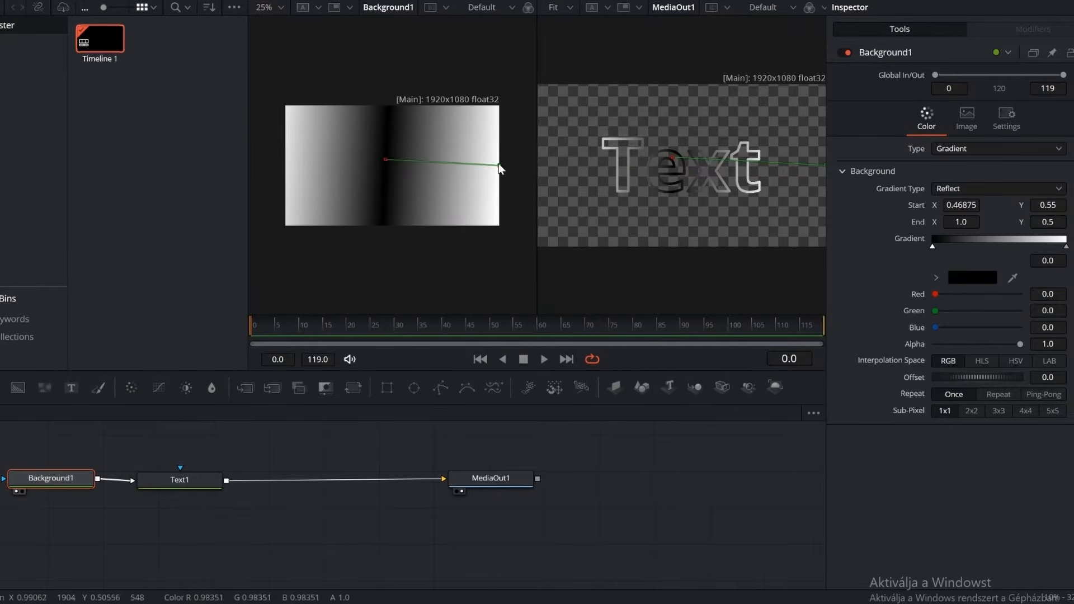
{"action": "right_click", "coordinate": [499, 179]}
{"action": "left_click_drag", "start_coordinate": [499, 166], "coordinate": [529, 245]}
{"action": "left_click_drag", "start_coordinate": [385, 160], "coordinate": [388, 166]}
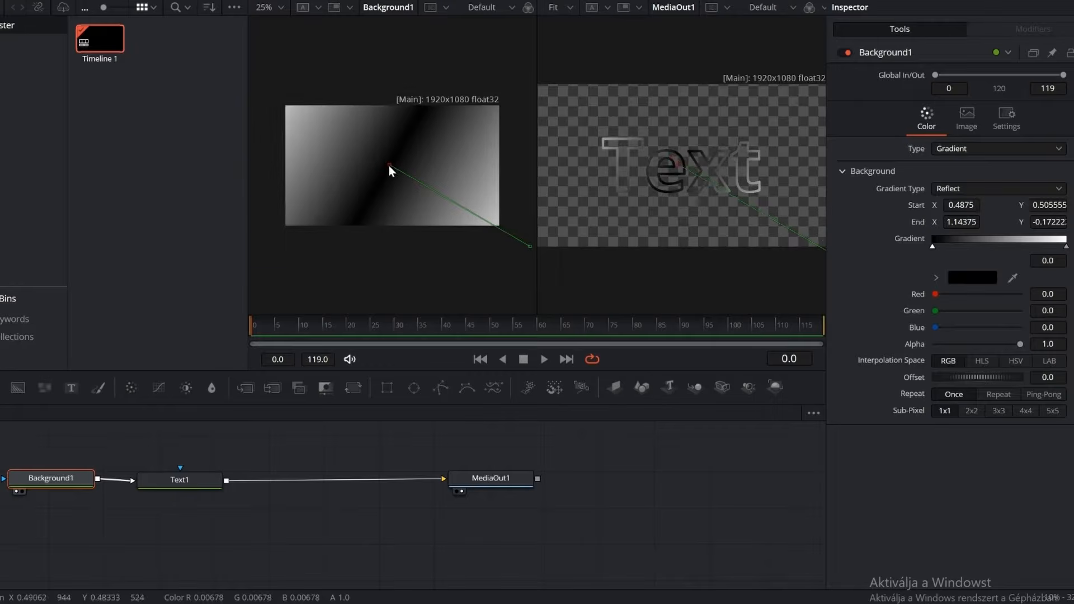
{"action": "left_click_drag", "start_coordinate": [529, 246], "coordinate": [560, 263]}
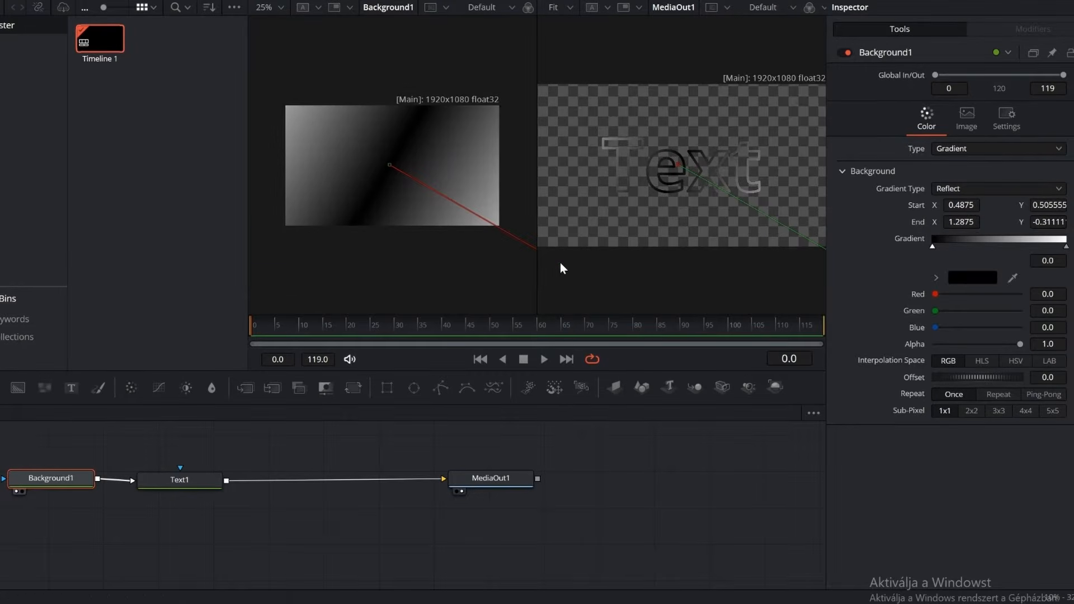
Set the gradient's start color to blue (#0055ff).
{"action": "left_click", "coordinate": [979, 278]}
{"action": "left_click_drag", "start_coordinate": [522, 161], "coordinate": [610, 197]}
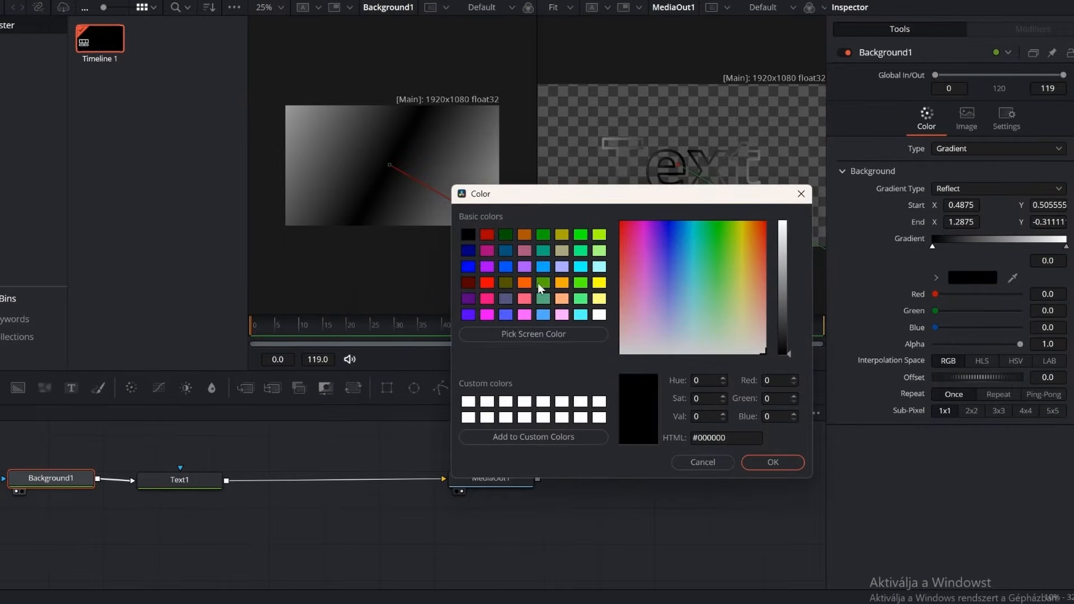
{"action": "left_click", "coordinate": [502, 266]}
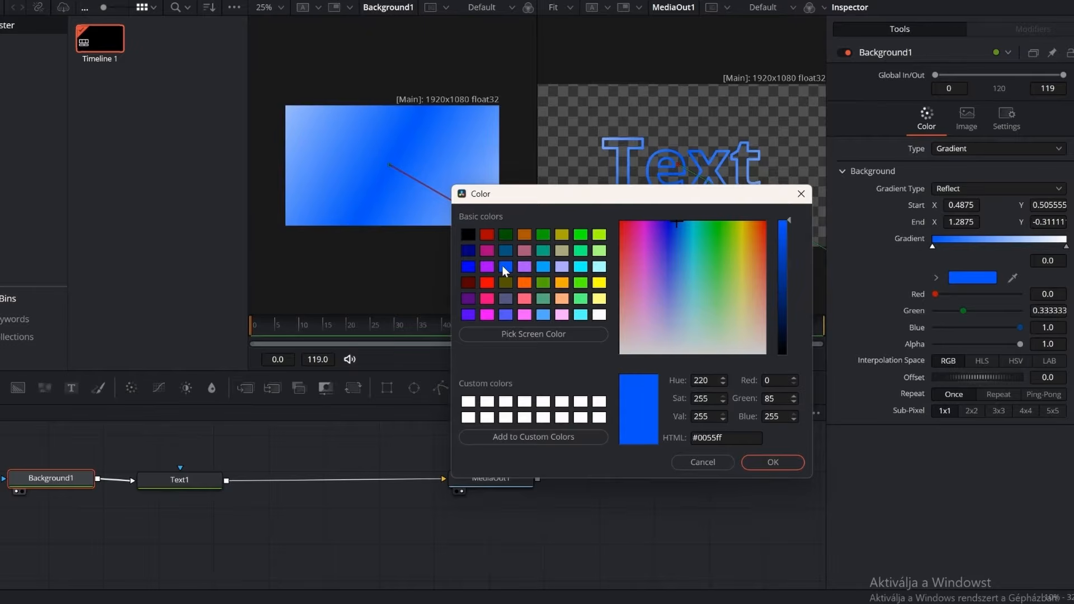
{"action": "left_click", "coordinate": [772, 463]}
Set the gradient's end color to red (#ff0000) and move its start point to about X 0.52, Y 0.43.
{"action": "left_click", "coordinate": [1067, 247]}
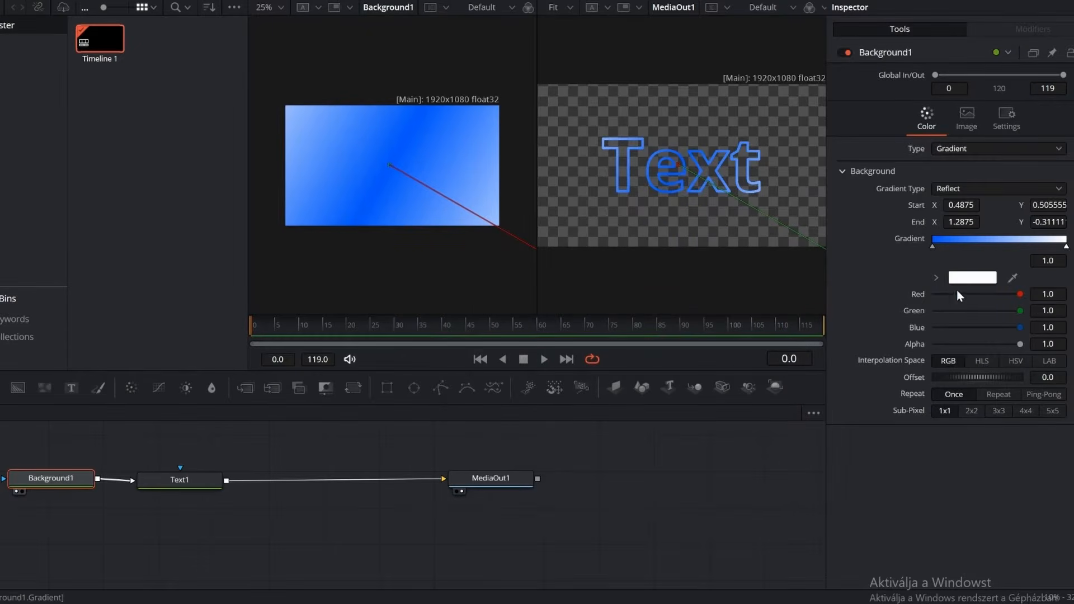
{"action": "left_click", "coordinate": [964, 282]}
{"action": "left_click", "coordinate": [392, 240]}
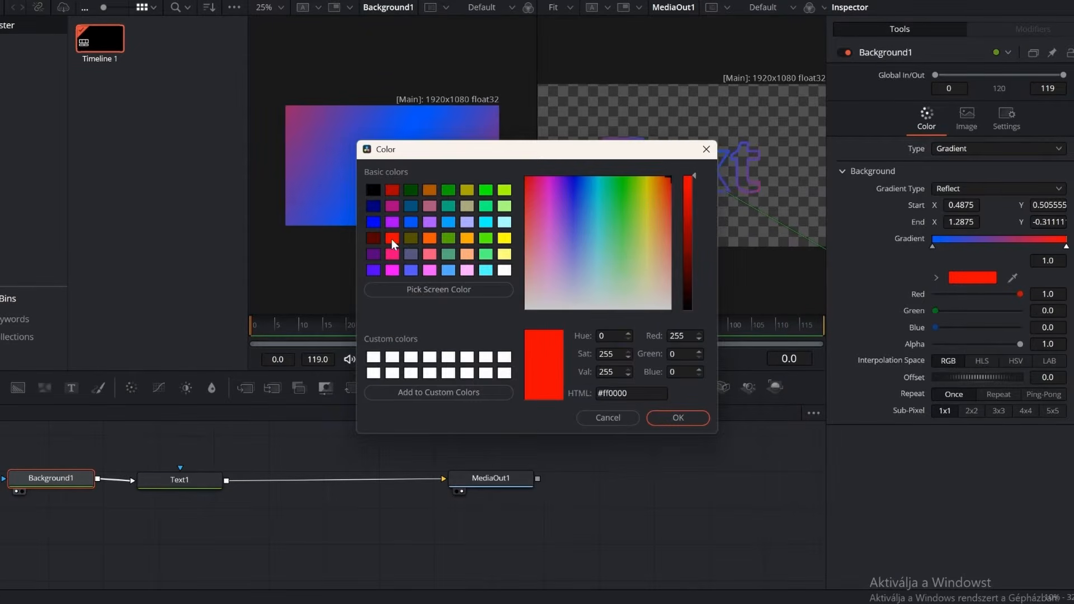
{"action": "left_click", "coordinate": [676, 418]}
{"action": "left_click_drag", "start_coordinate": [392, 163], "coordinate": [394, 173]}
{"action": "left_click", "coordinate": [264, 440]}
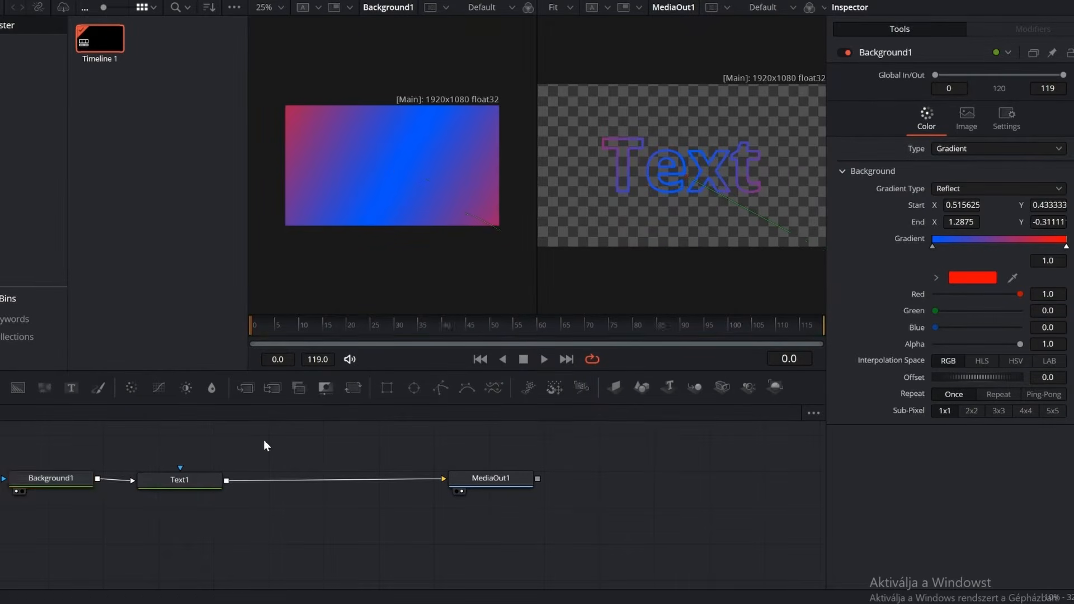
Add a Drip node fed by Text1 and merge its output over the original text ahead of MediaOut1.
{"action": "key", "text": "shift+space"}
{"action": "type", "text": "d"}
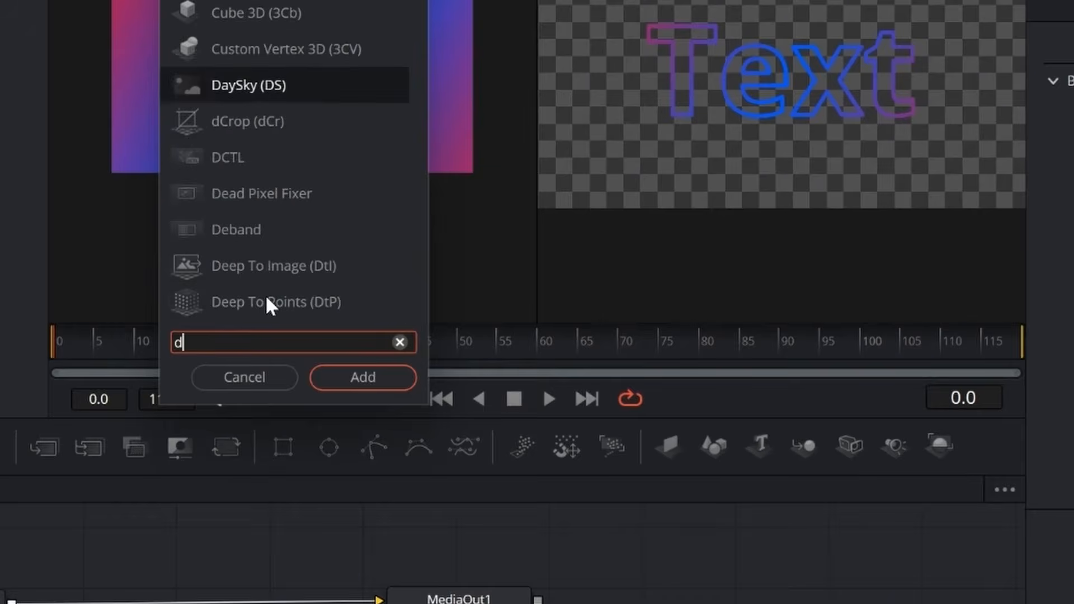
{"action": "type", "text": "rp"}
{"action": "left_click", "coordinate": [360, 378]}
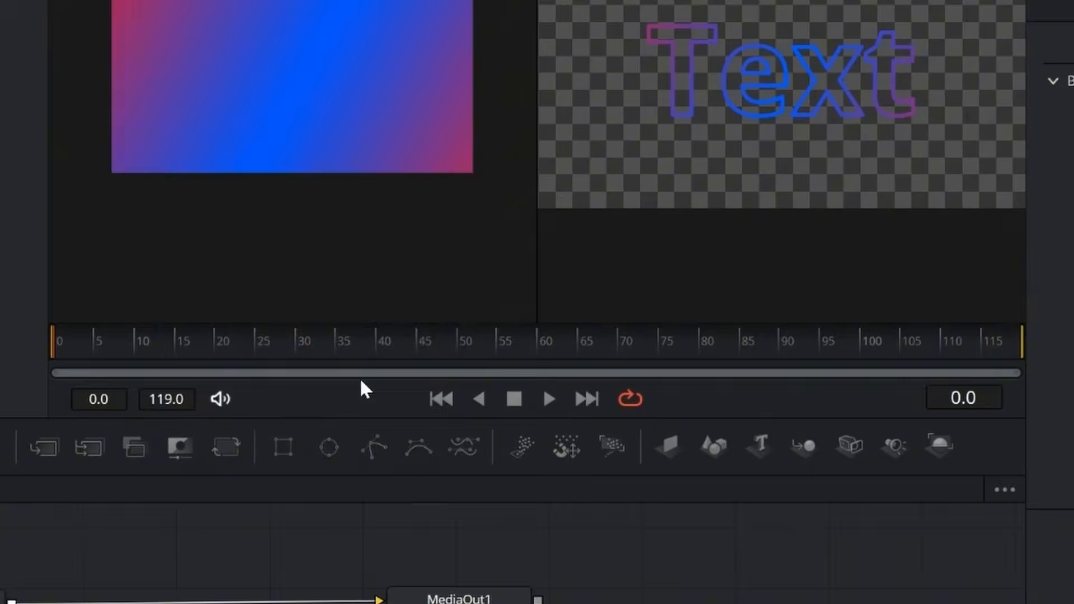
{"action": "left_click_drag", "start_coordinate": [227, 494], "coordinate": [216, 454]}
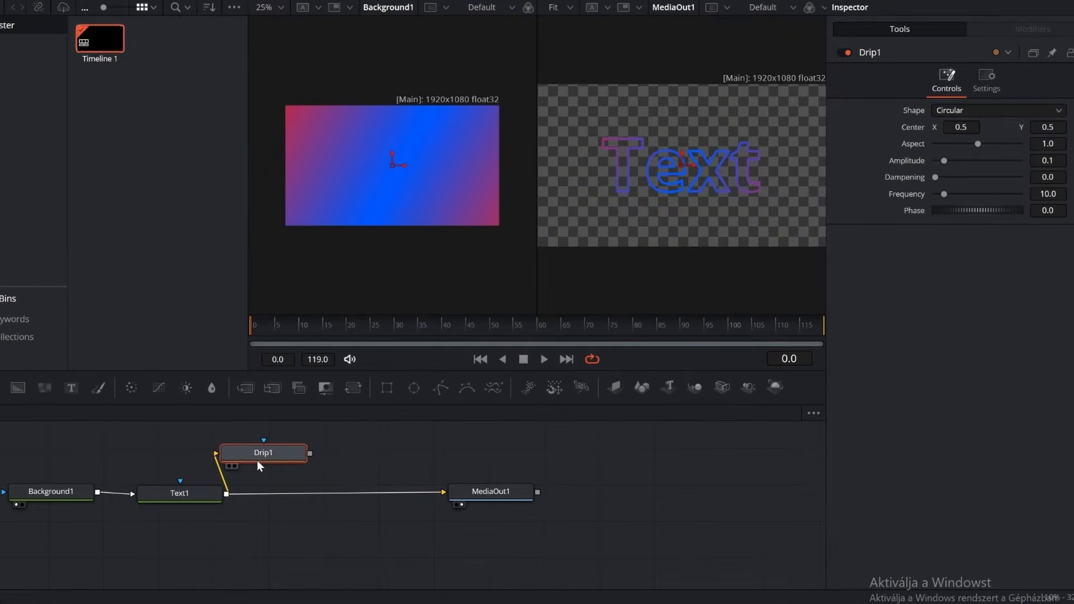
{"action": "left_click_drag", "start_coordinate": [283, 455], "coordinate": [229, 494]}
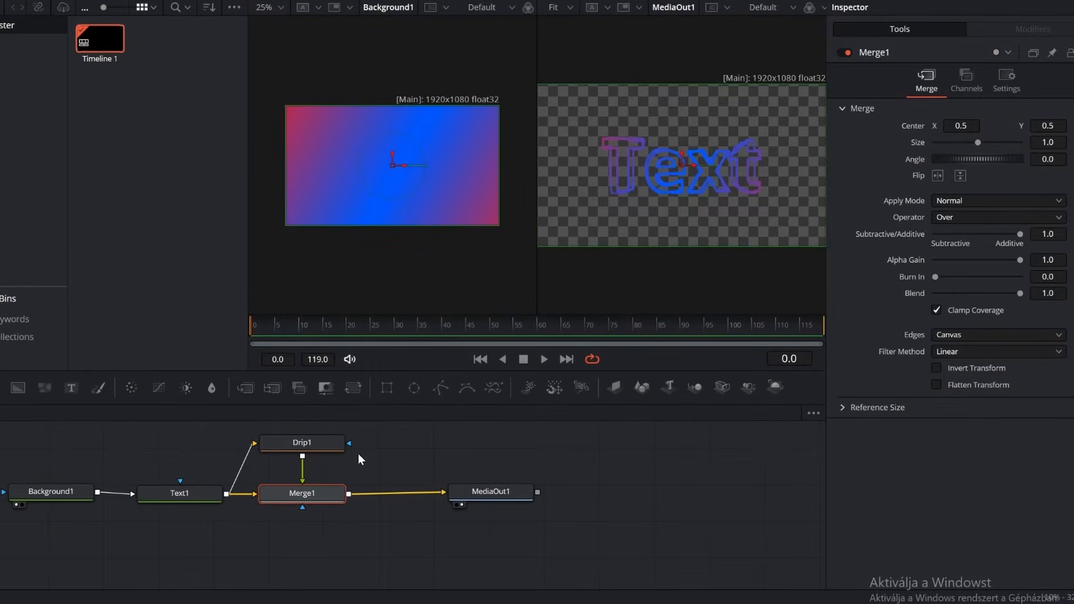
Set the apply mode of the Merge1 node to Screen.
{"action": "left_click", "coordinate": [316, 442]}
{"action": "left_click", "coordinate": [302, 504]}
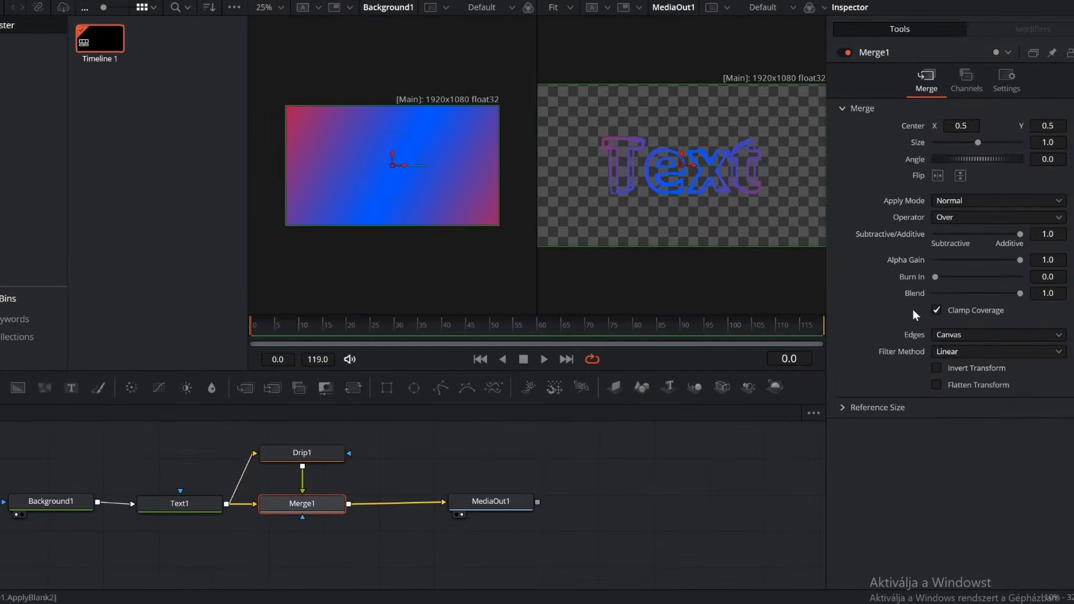
{"action": "left_click", "coordinate": [996, 202]}
{"action": "left_click", "coordinate": [981, 241]}
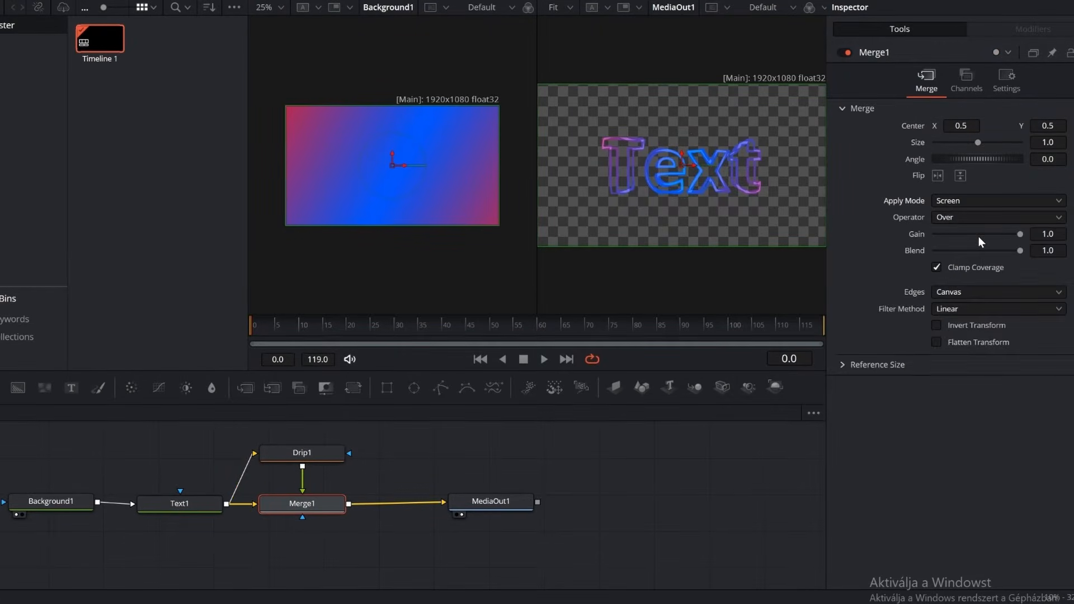
Set the Drip node's amplitude to 0.11 and its dampening to 0.4.
{"action": "left_click", "coordinate": [307, 459]}
{"action": "left_click", "coordinate": [1061, 161]}
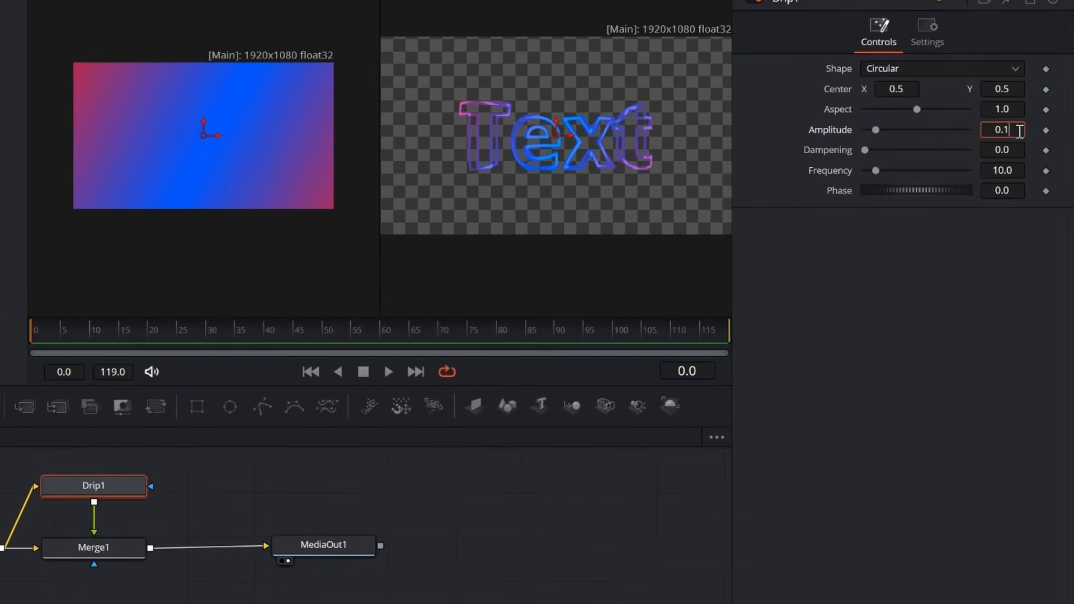
{"action": "key", "text": "Tab"}
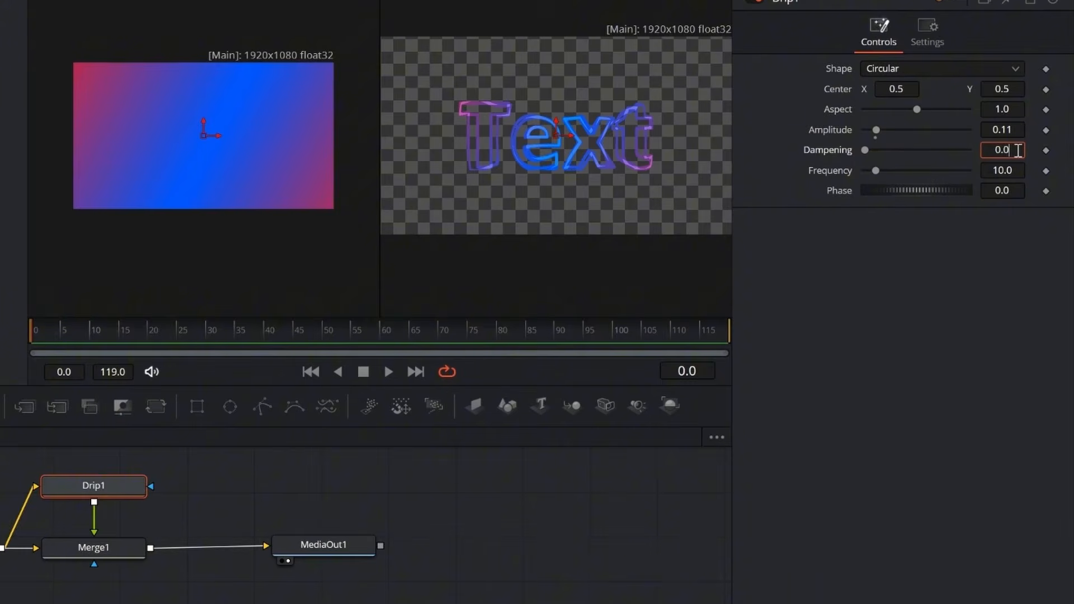
{"action": "type", "text": "0.4"}
{"action": "key", "text": "Tab"}
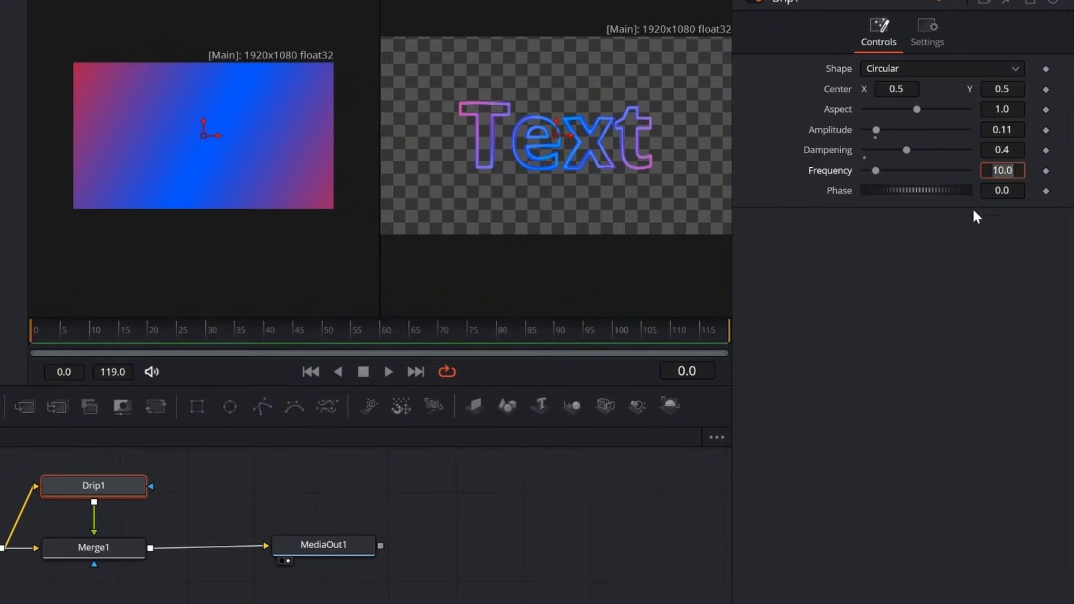
Keyframe the Drip frequency from 20.5 at frame 0 to 42.5 at frame 119, set phase to 0.268, and play the animation.
{"action": "left_click", "coordinate": [1046, 170]}
{"action": "left_click_drag", "start_coordinate": [875, 172], "coordinate": [886, 172]}
{"action": "left_click_drag", "start_coordinate": [81, 343], "coordinate": [972, 216]}
{"action": "right_click", "coordinate": [888, 170]}
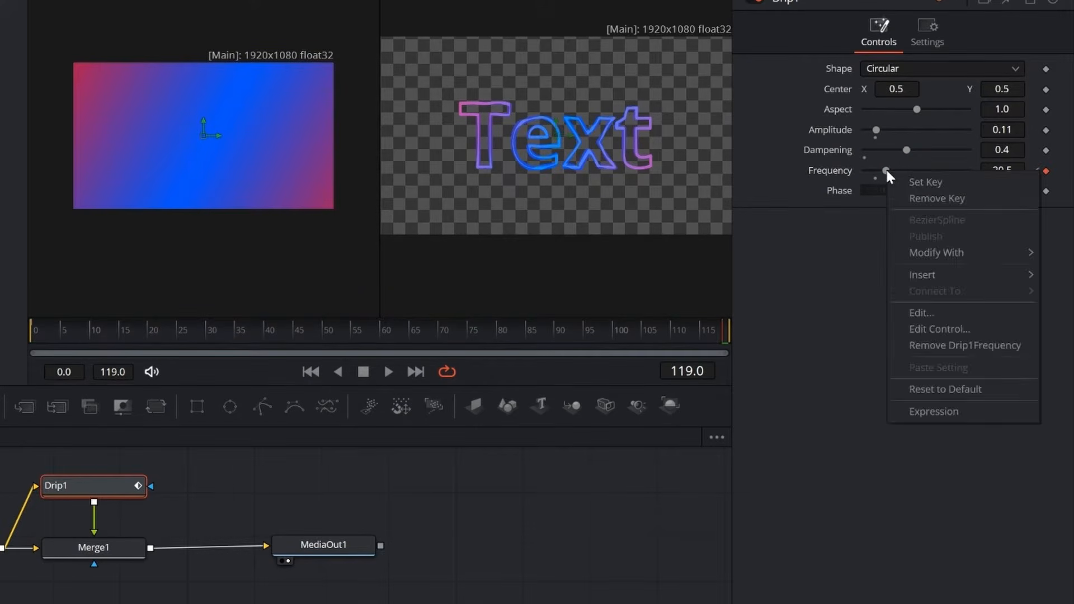
{"action": "key", "text": "Escape"}
{"action": "left_click_drag", "start_coordinate": [887, 171], "coordinate": [939, 191]}
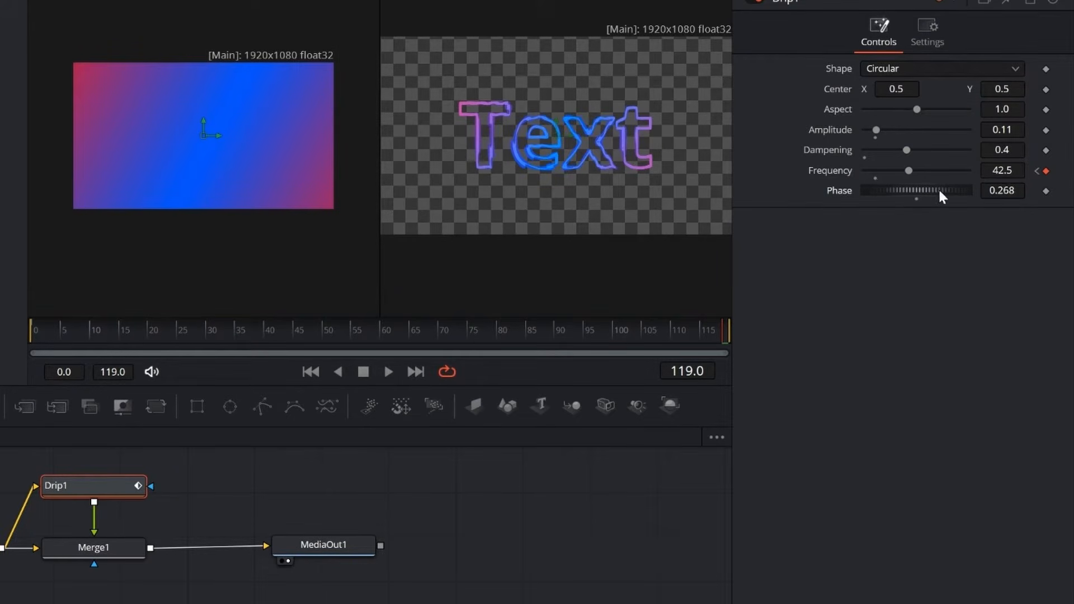
{"action": "left_click", "coordinate": [389, 370]}
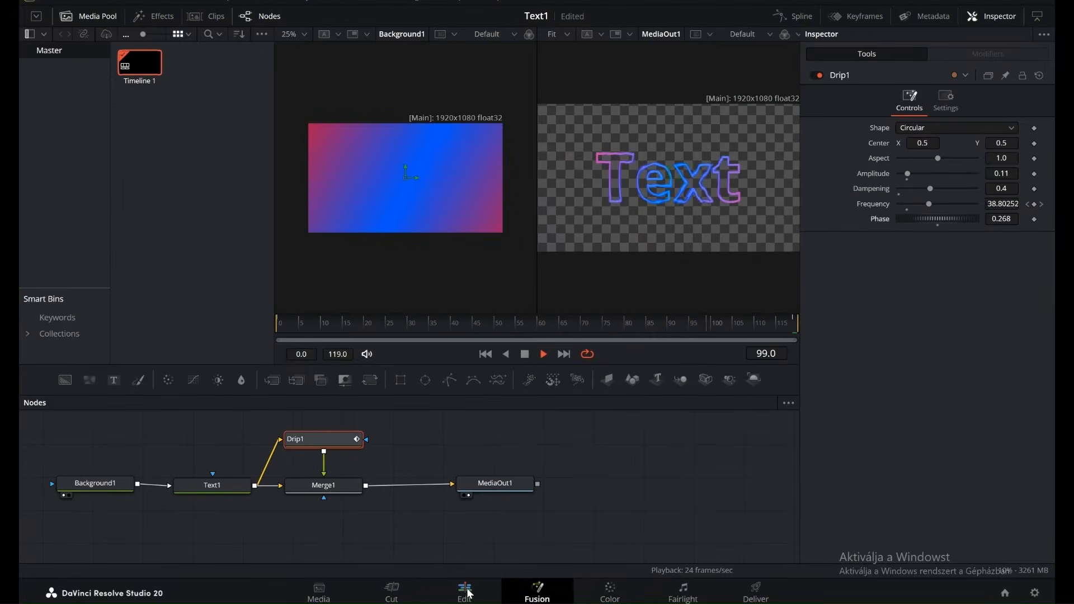
Find the Edge Detect effect on the Edit page and apply it to the Fusion Composition clip.
{"action": "left_click", "coordinate": [465, 588]}
{"action": "left_click", "coordinate": [162, 15]}
{"action": "left_click", "coordinate": [160, 14]}
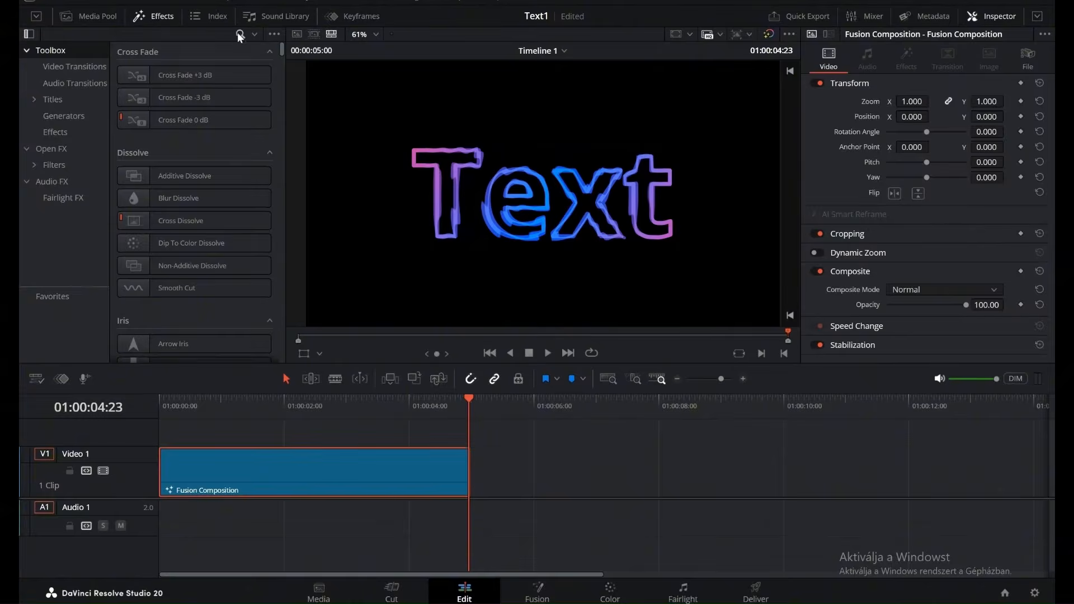
{"action": "left_click", "coordinate": [239, 33]}
{"action": "type", "text": "ed"}
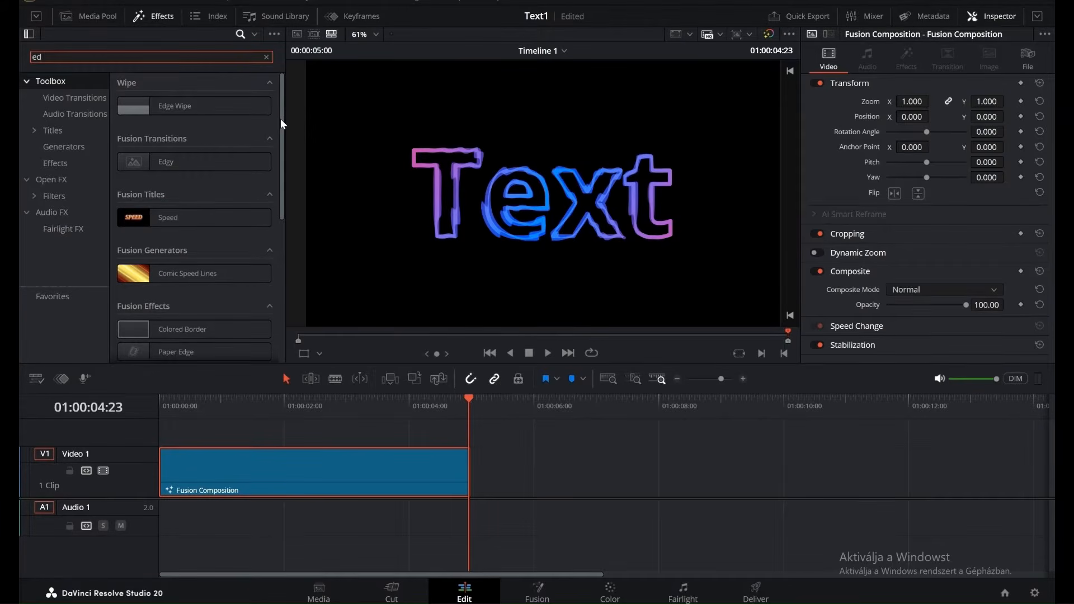
{"action": "type", "text": "g"}
{"action": "left_click", "coordinate": [63, 179]}
{"action": "left_click_drag", "start_coordinate": [185, 160], "coordinate": [246, 486]}
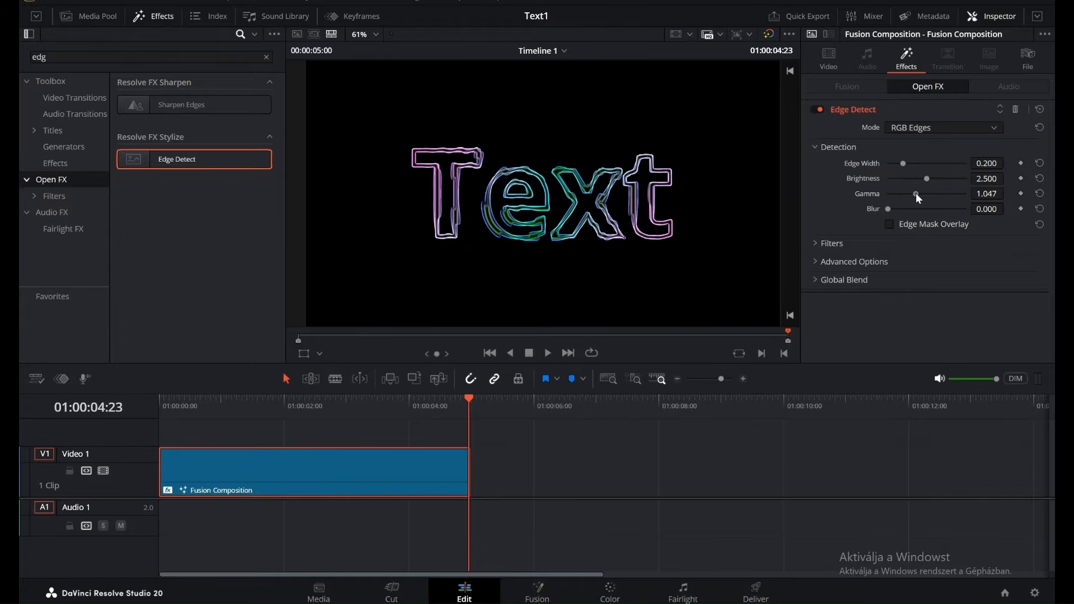
Set Edge Detect's gamma to 2.000 and brightness to about 2.4, and reset its edge width to default.
{"action": "left_click_drag", "start_coordinate": [917, 194], "coordinate": [988, 194]}
{"action": "left_click", "coordinate": [549, 353]}
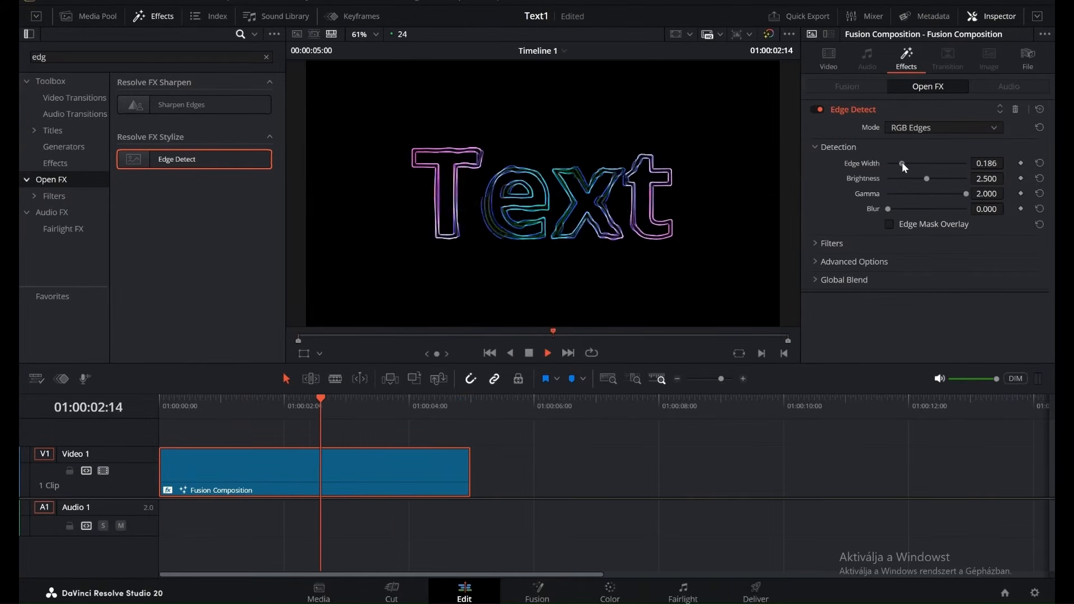
{"action": "left_click_drag", "start_coordinate": [903, 163], "coordinate": [924, 179]}
{"action": "left_click", "coordinate": [1040, 164]}
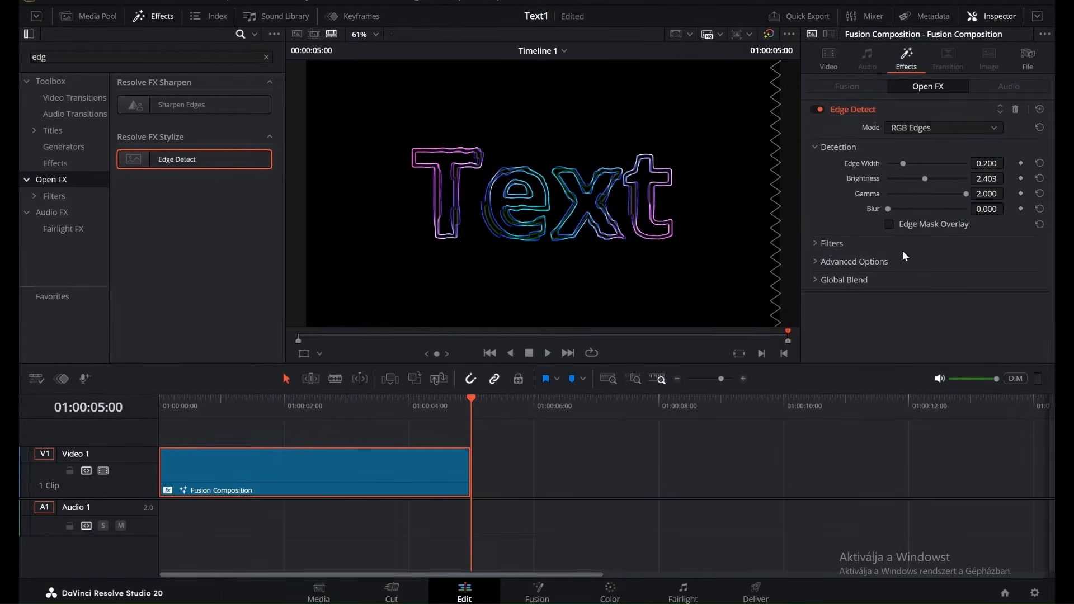
Play back the clip, and in Fusion move the red stop of the Background node's gradient to about 0.66.
{"action": "key", "text": "space"}
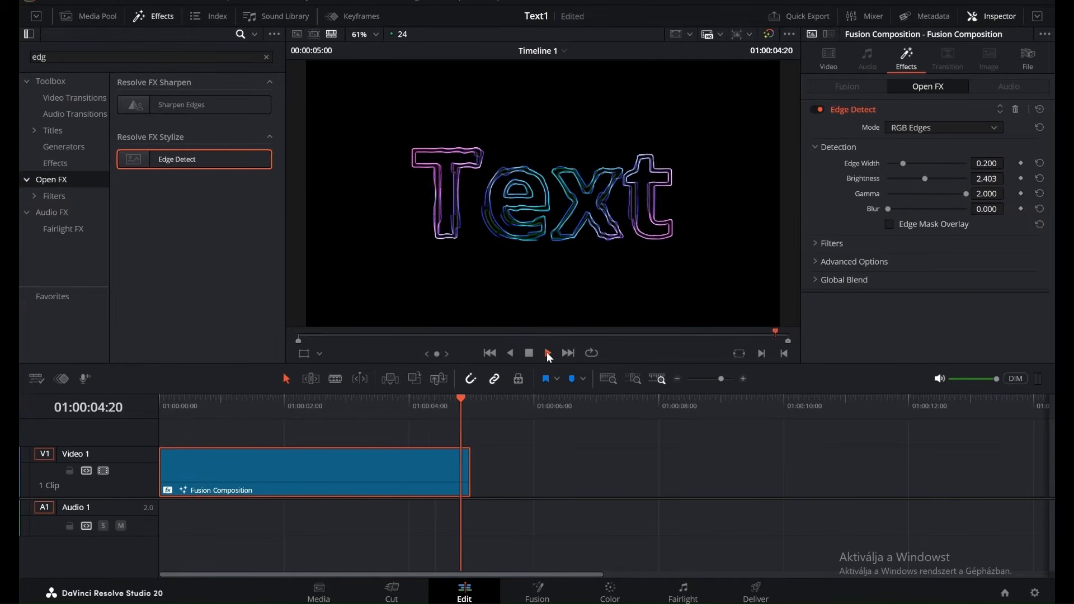
{"action": "left_click", "coordinate": [537, 592]}
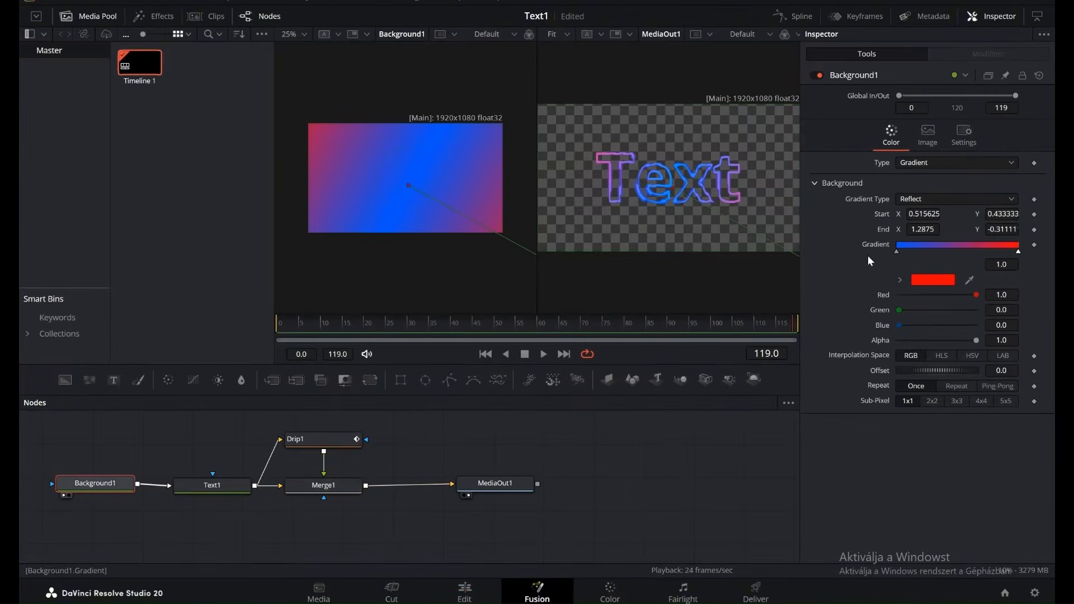
{"action": "left_click_drag", "start_coordinate": [1023, 259], "coordinate": [982, 260]}
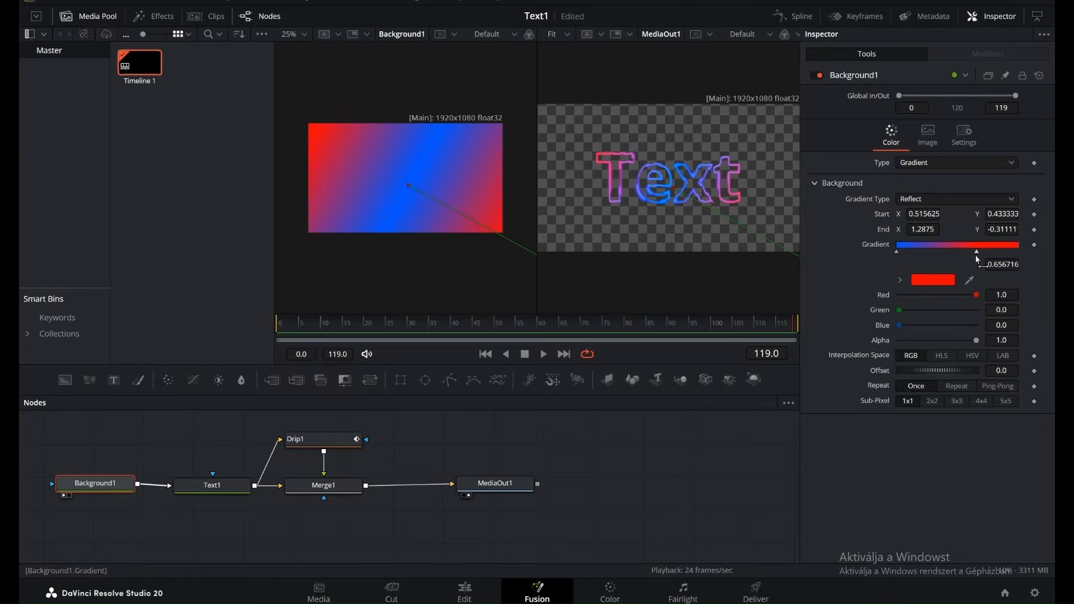
{"action": "left_click", "coordinate": [464, 596]}
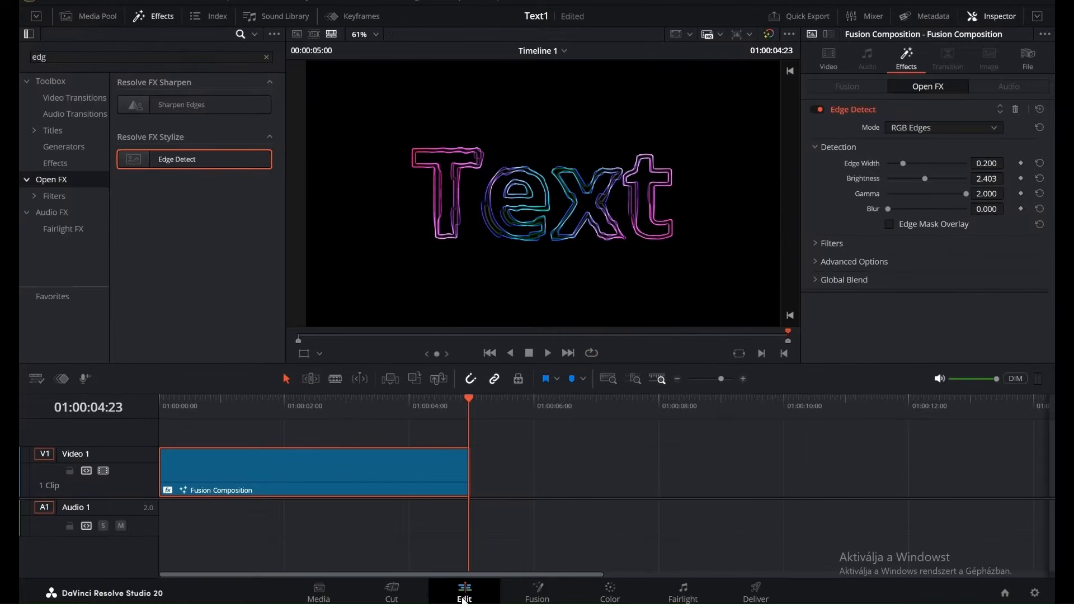
Apply the Glow effect to the Fusion Composition clip and set its main color filter to purple.
{"action": "left_click_drag", "start_coordinate": [468, 398], "coordinate": [199, 429]}
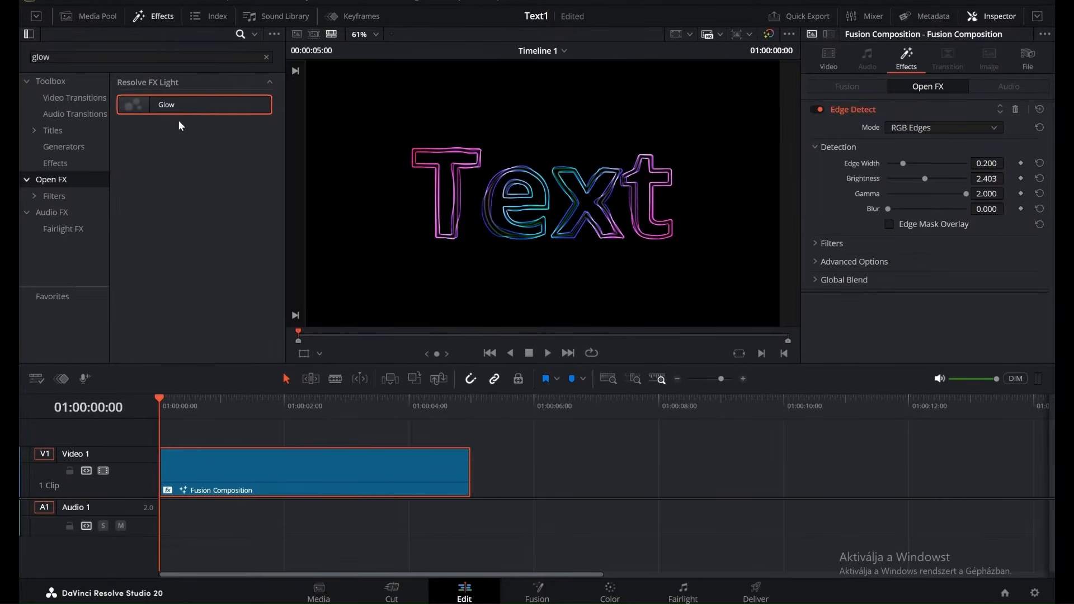
{"action": "left_click_drag", "start_coordinate": [197, 105], "coordinate": [272, 480]}
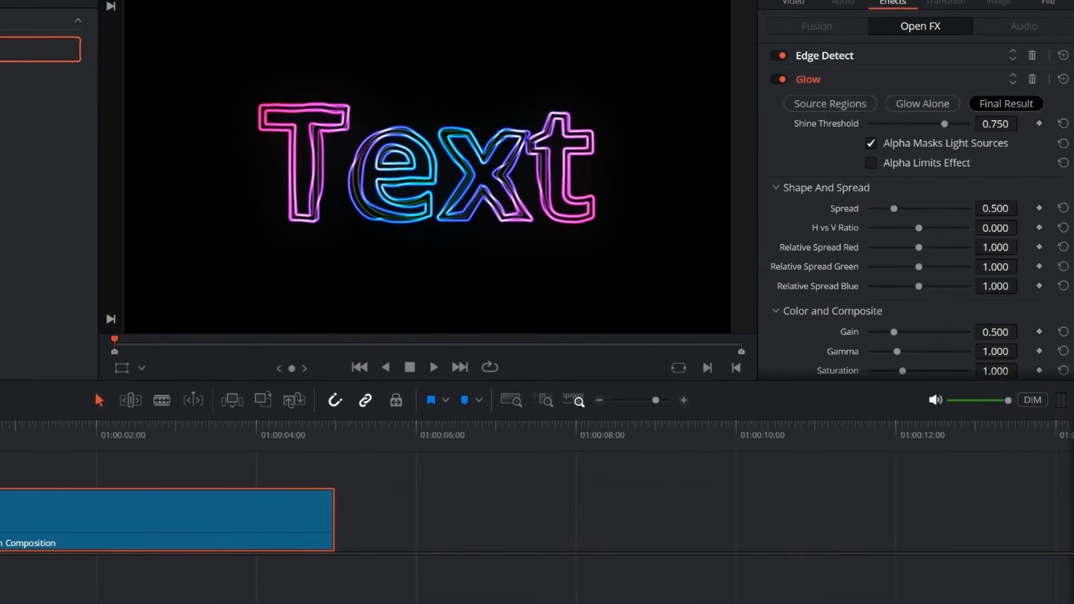
{"action": "scroll", "coordinate": [918, 224], "scroll_direction": "down", "scroll_amount": 5}
{"action": "left_click", "coordinate": [880, 183]}
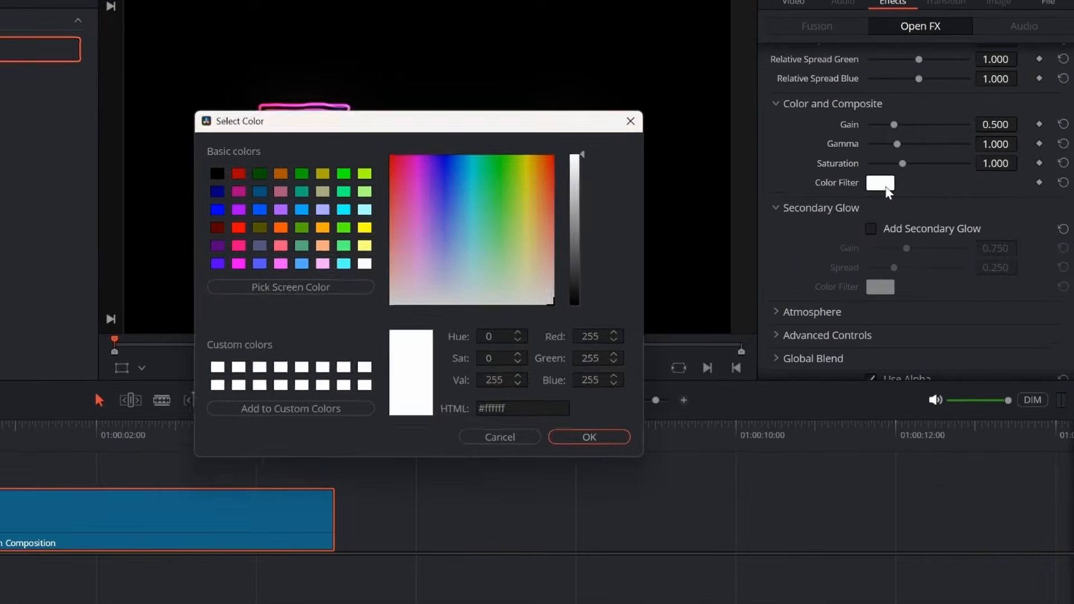
{"action": "left_click", "coordinate": [235, 209]}
{"action": "left_click", "coordinate": [578, 448]}
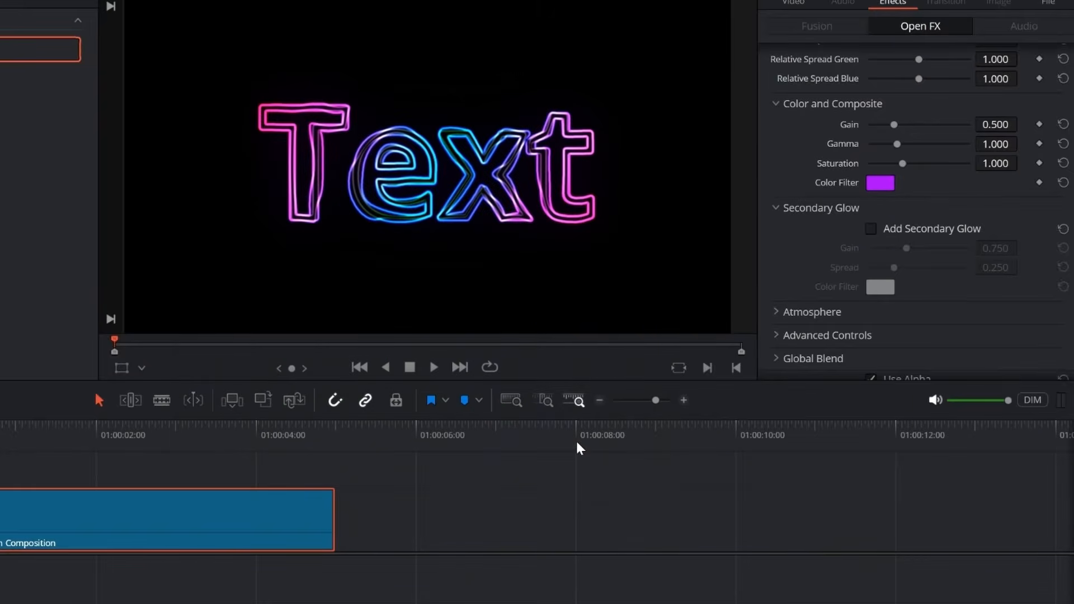
Set the Glow spread to 0.527 and H vs V ratio to 0.721, and enable the secondary glow.
{"action": "scroll", "coordinate": [935, 148], "scroll_direction": "up", "scroll_amount": 4}
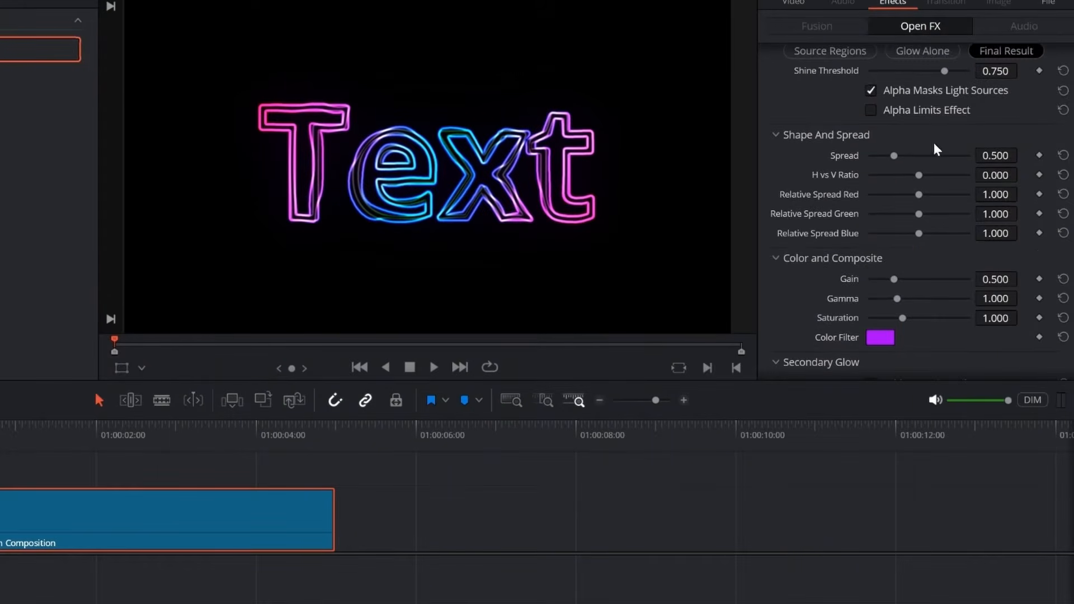
{"action": "left_click_drag", "start_coordinate": [894, 158], "coordinate": [954, 175]}
{"action": "scroll", "coordinate": [955, 175], "scroll_direction": "down", "scroll_amount": 3}
{"action": "scroll", "coordinate": [874, 253], "scroll_direction": "down", "scroll_amount": 2}
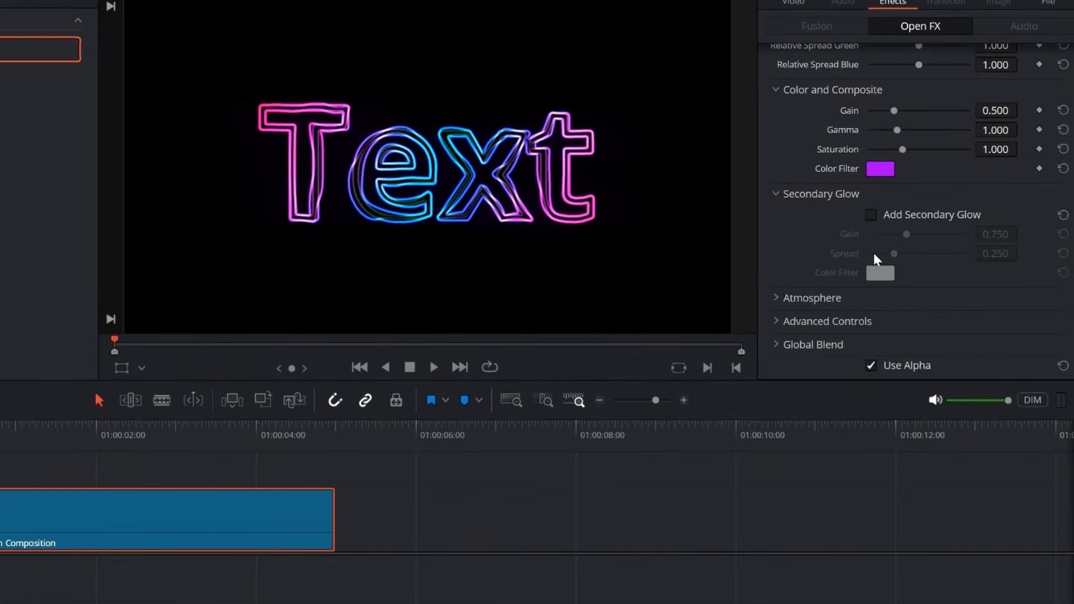
{"action": "left_click", "coordinate": [871, 216]}
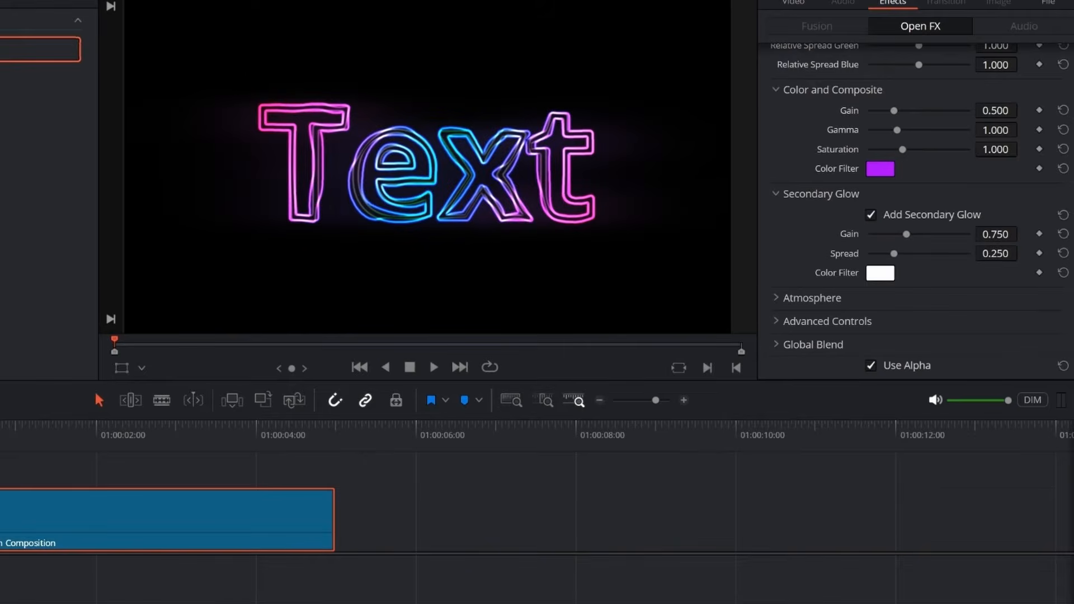
Set the Glow's gamma to 1.784, saturation to 3.000 and H vs V ratio to 0.829, and lower its spread slightly.
{"action": "scroll", "coordinate": [952, 227], "scroll_direction": "up", "scroll_amount": 3}
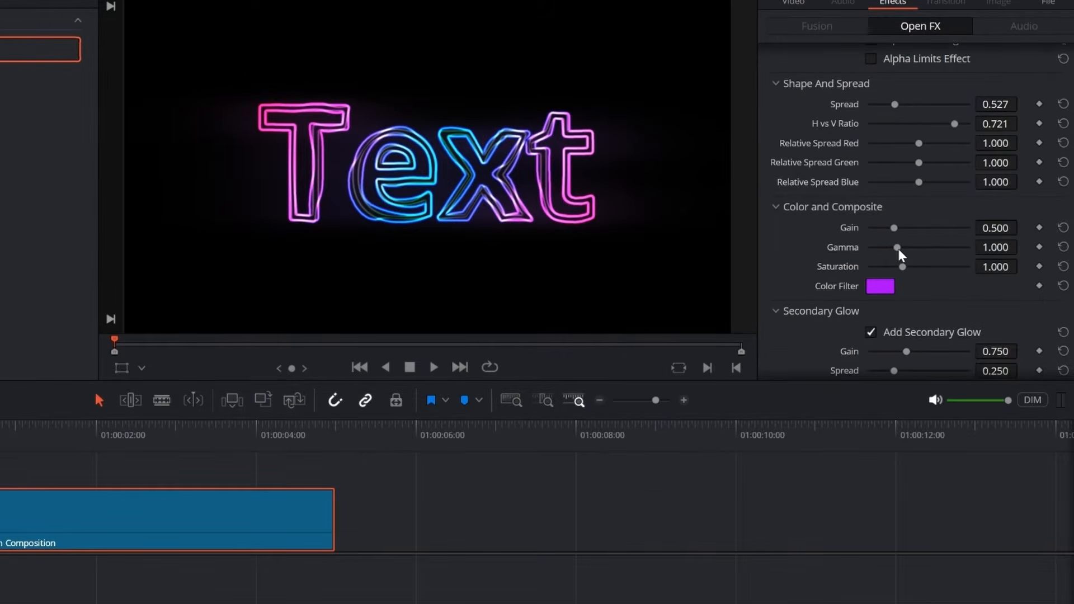
{"action": "left_click_drag", "start_coordinate": [899, 250], "coordinate": [978, 271]}
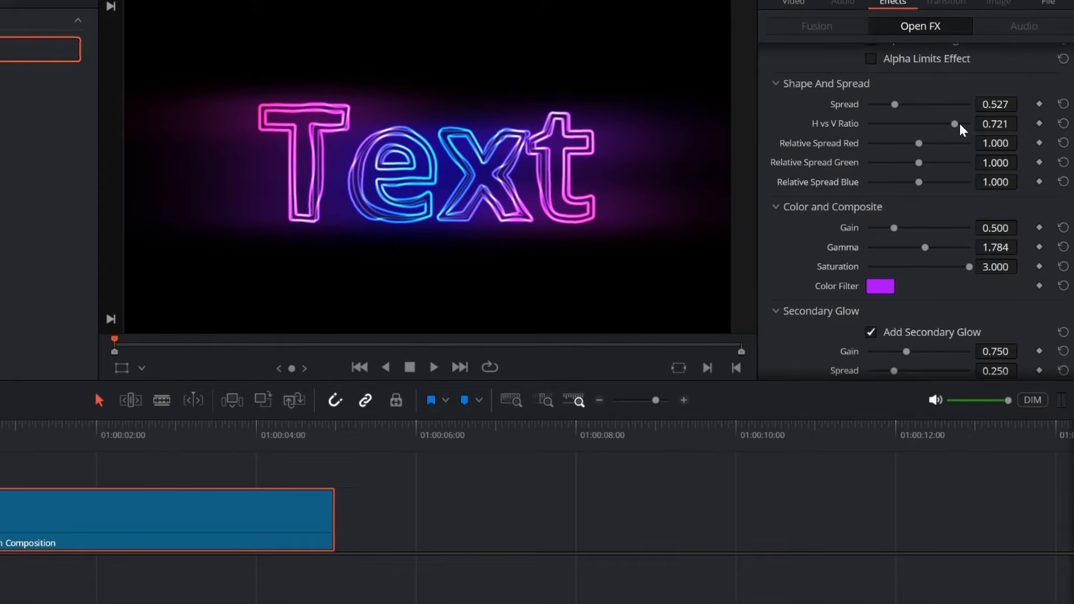
{"action": "left_click_drag", "start_coordinate": [955, 124], "coordinate": [961, 124]}
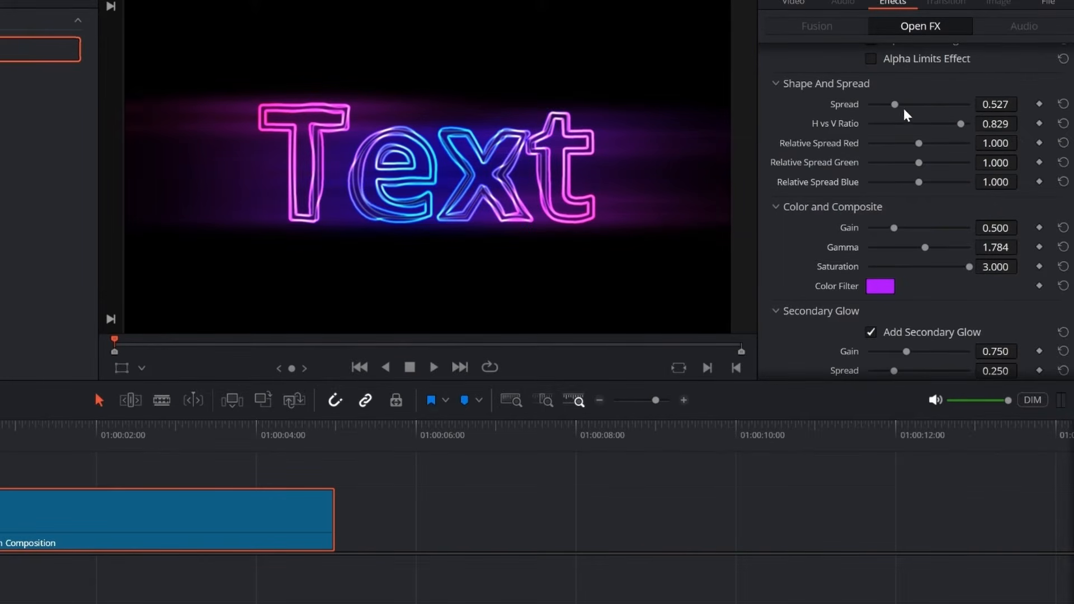
{"action": "left_click_drag", "start_coordinate": [895, 105], "coordinate": [883, 105]}
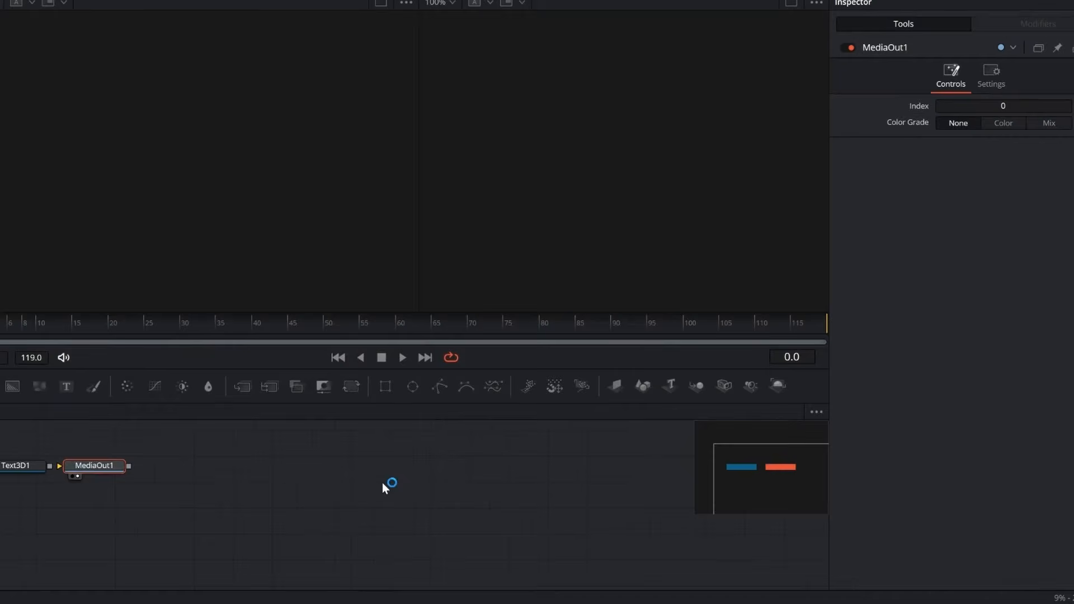
Add a Renderer 3D node between the Text 3D and MediaOut nodes, and enable its lighting and shadows.
{"action": "left_click_drag", "start_coordinate": [96, 466], "coordinate": [538, 470]}
{"action": "left_click_drag", "start_coordinate": [14, 468], "coordinate": [145, 472]}
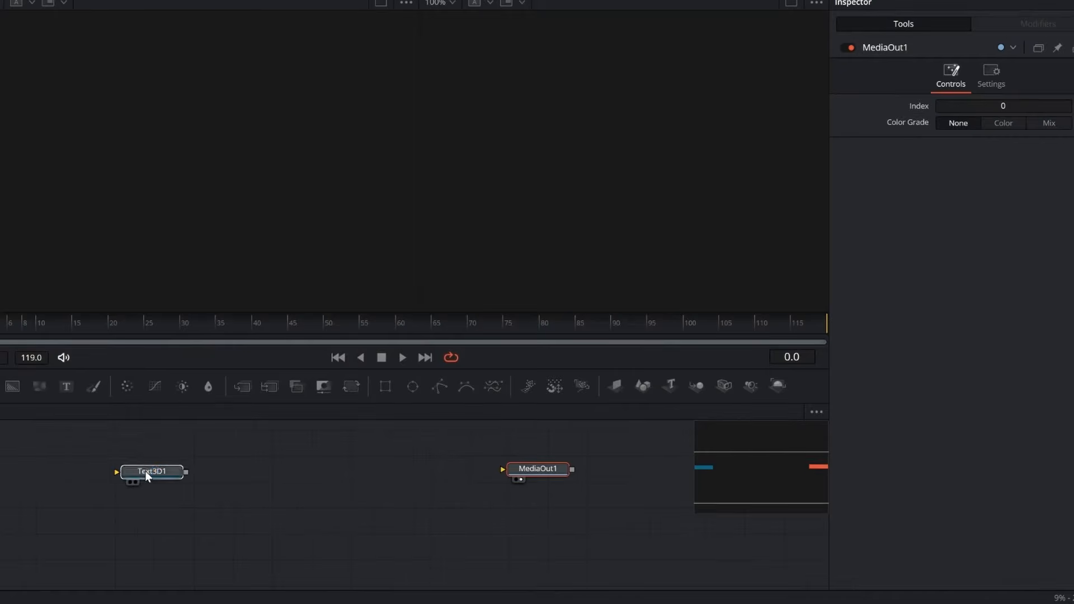
{"action": "left_click", "coordinate": [778, 385]}
{"action": "left_click_drag", "start_coordinate": [221, 471], "coordinate": [503, 469]}
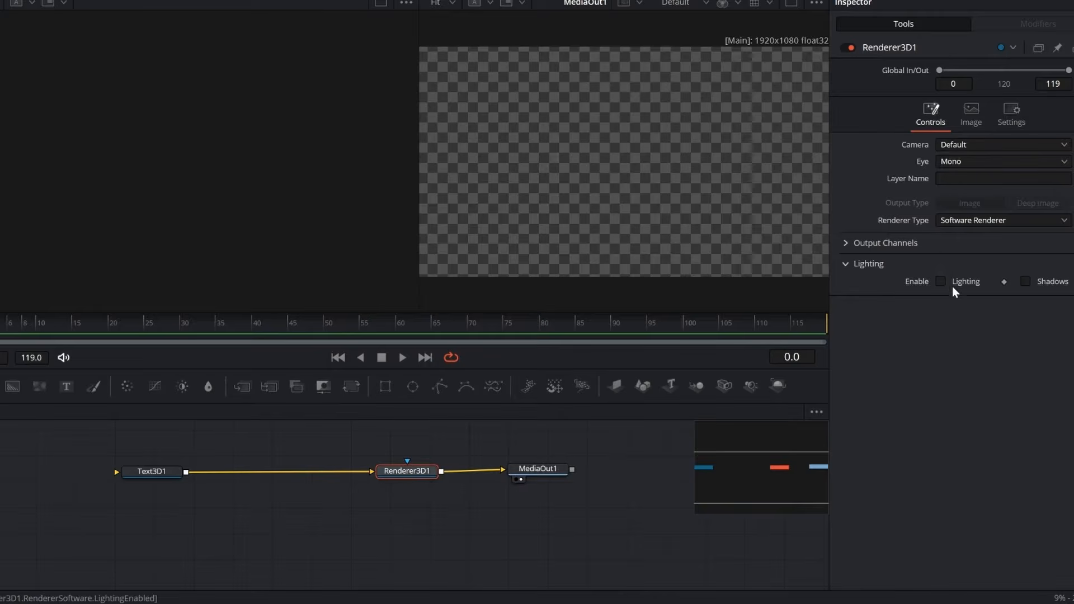
{"action": "left_click", "coordinate": [944, 281]}
{"action": "left_click", "coordinate": [1024, 281]}
Enter MUSIC as the Text 3D node's text and set its vertical anchor to 0.
{"action": "left_click", "coordinate": [151, 471]}
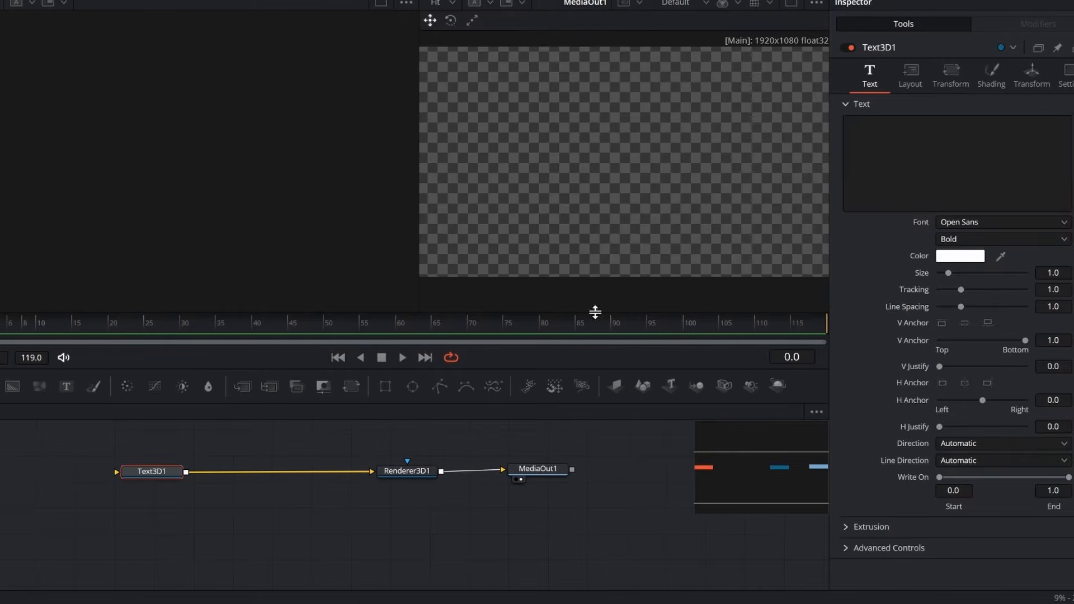
{"action": "left_click", "coordinate": [889, 145]}
{"action": "type", "text": "Mu"}
{"action": "key", "text": "BackSpace"}
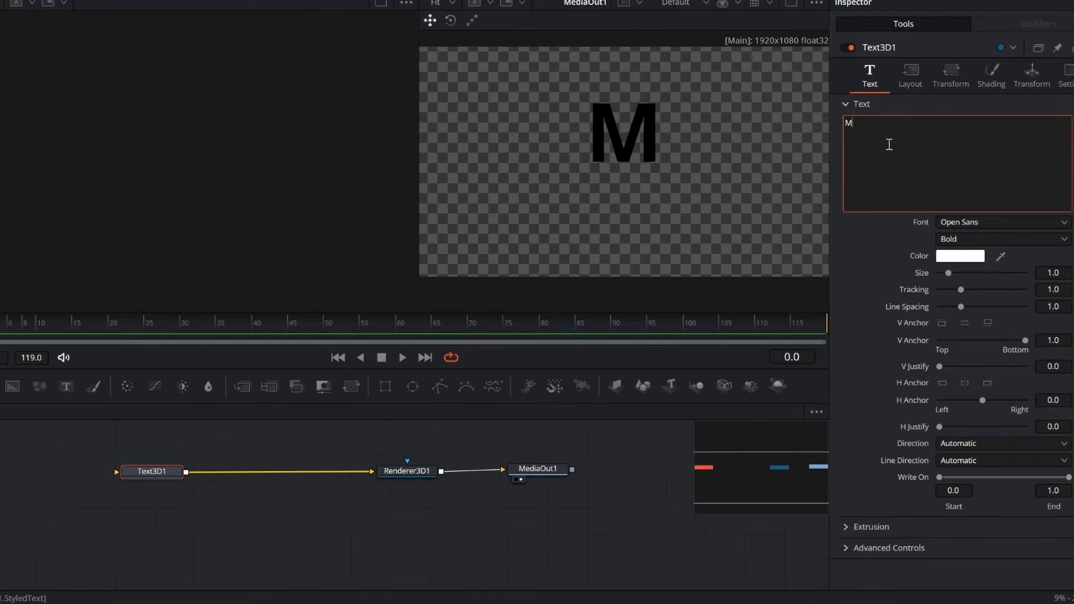
{"action": "type", "text": "USIC"}
{"action": "left_click", "coordinate": [1062, 340]}
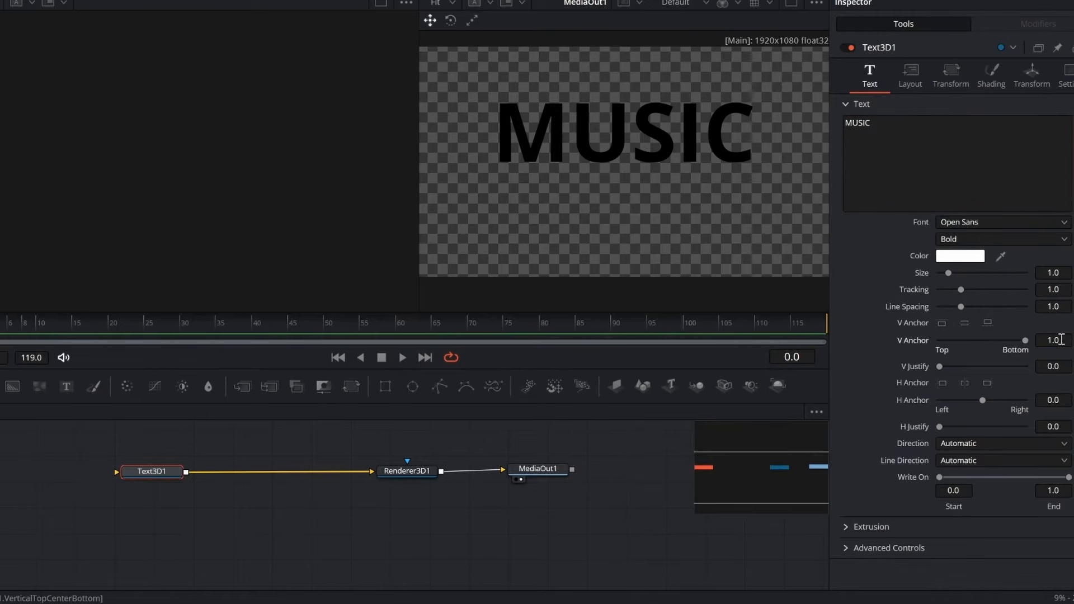
{"action": "type", "text": "0"}
{"action": "key", "text": "Return"}
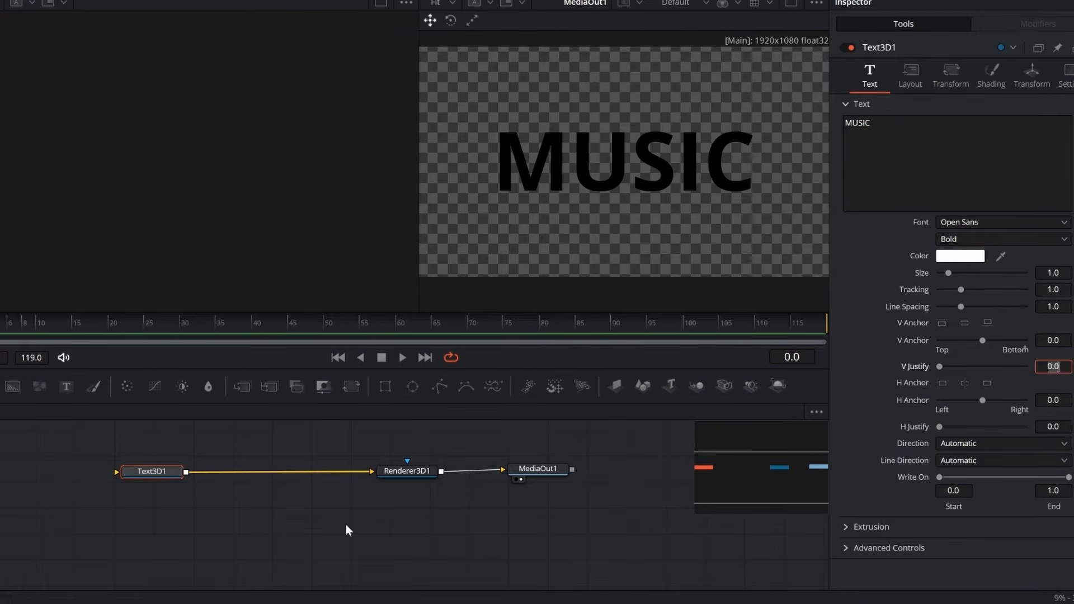
Set the extrusion depth of the 3D text to 0.5.
{"action": "left_click", "coordinate": [848, 529]}
{"action": "left_click", "coordinate": [1062, 562]}
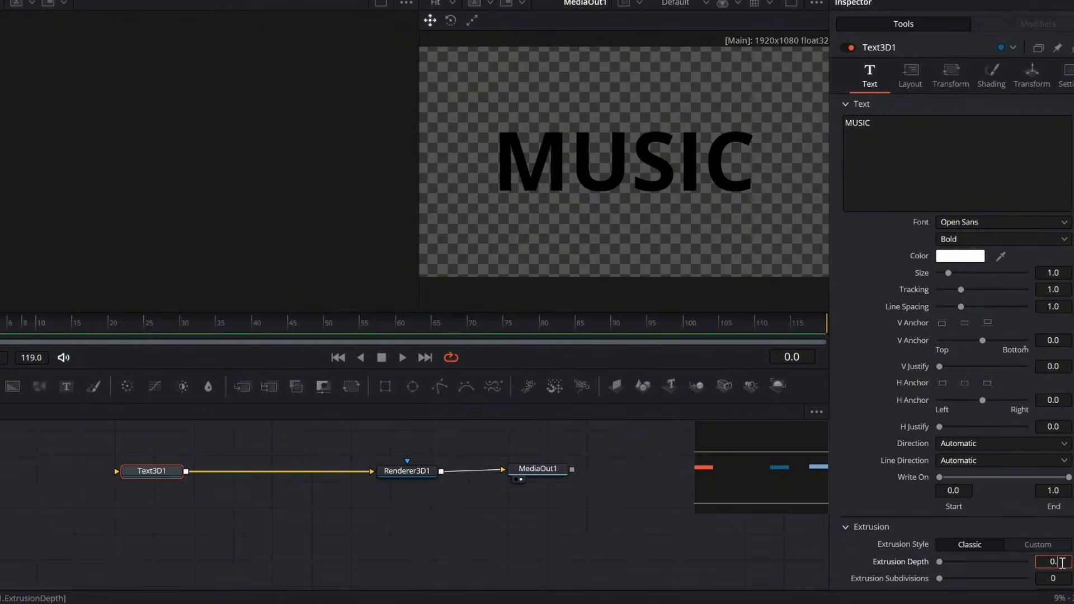
{"action": "key", "text": "Return"}
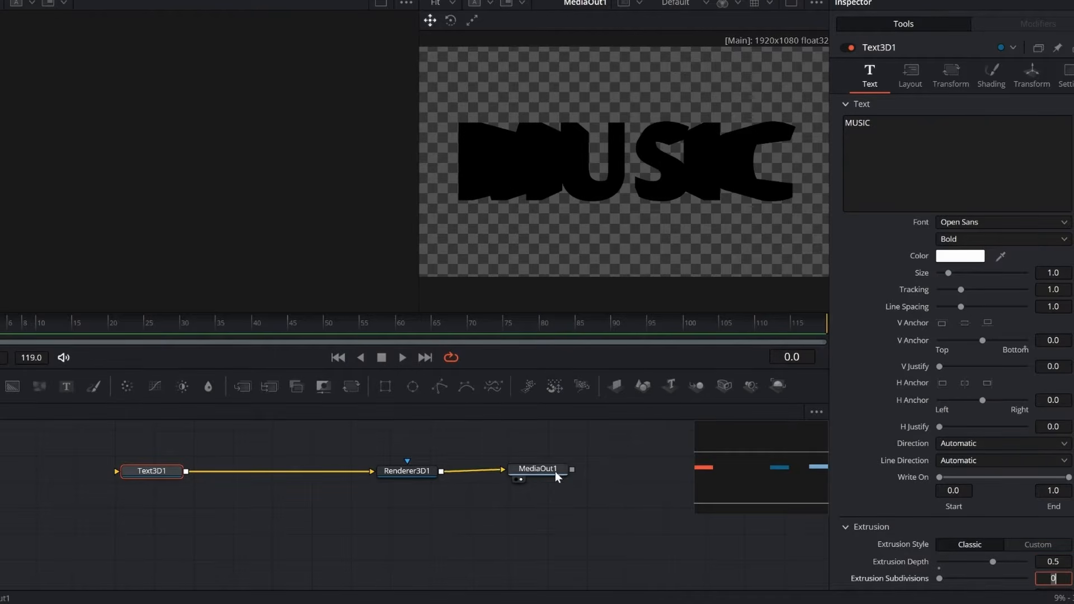
Rearrange the Text 3D, Renderer 3D and MediaOut nodes into a wider, lower row in the node graph.
{"action": "left_click_drag", "start_coordinate": [555, 471], "coordinate": [612, 470]}
{"action": "left_click_drag", "start_coordinate": [428, 475], "coordinate": [474, 515]}
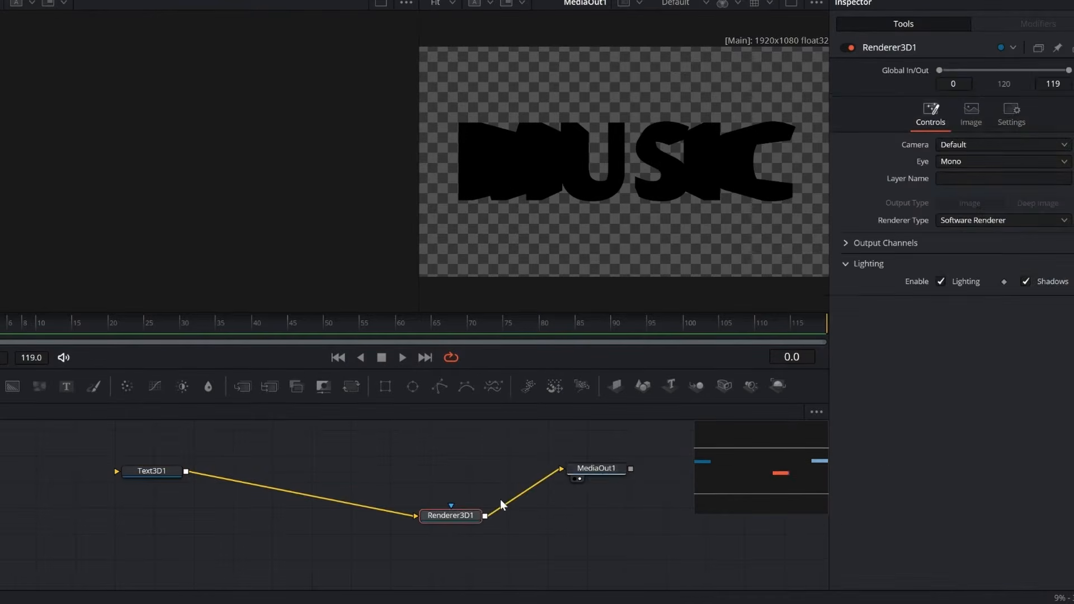
{"action": "left_click_drag", "start_coordinate": [605, 472], "coordinate": [616, 514]}
{"action": "left_click_drag", "start_coordinate": [149, 474], "coordinate": [149, 516]}
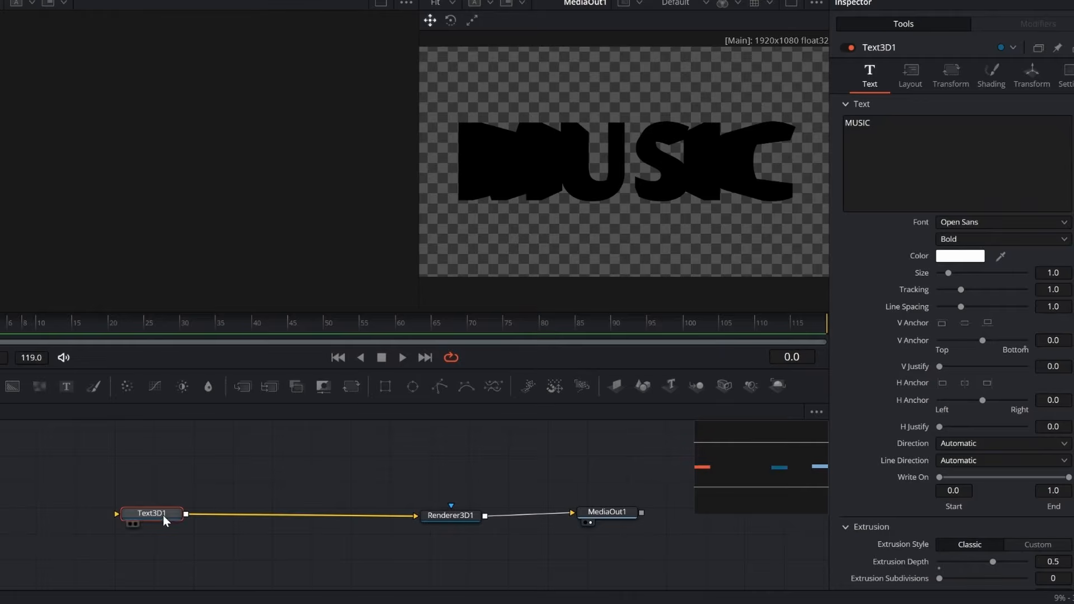
Add a Displace 3D node after the Text 3D node and place it just before the renderer.
{"action": "key", "text": "shift+space"}
{"action": "type", "text": "di"}
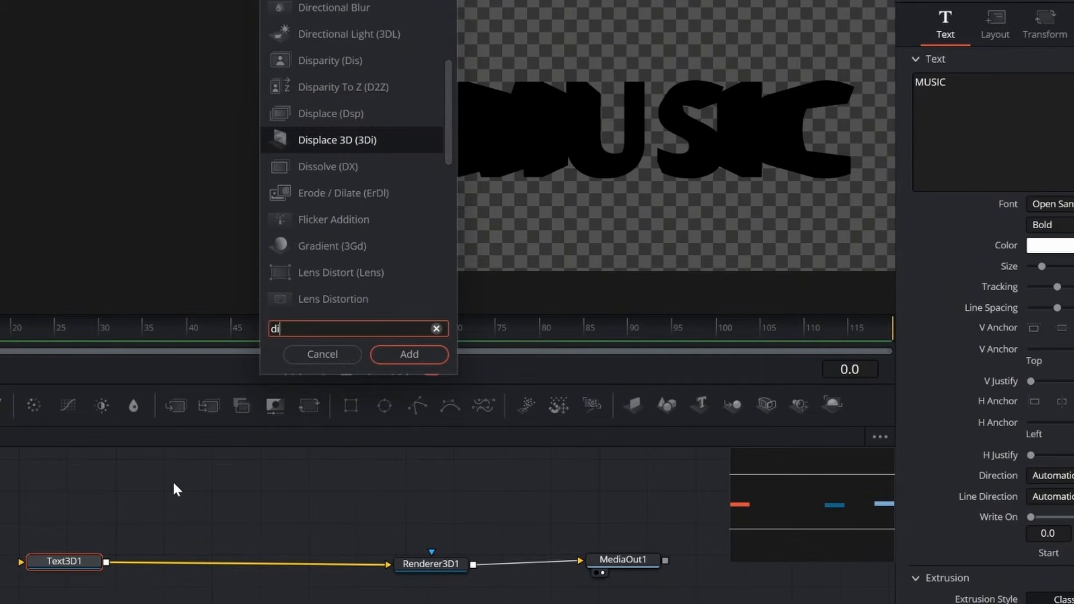
{"action": "left_click", "coordinate": [409, 354]}
{"action": "left_click_drag", "start_coordinate": [168, 561], "coordinate": [312, 577]}
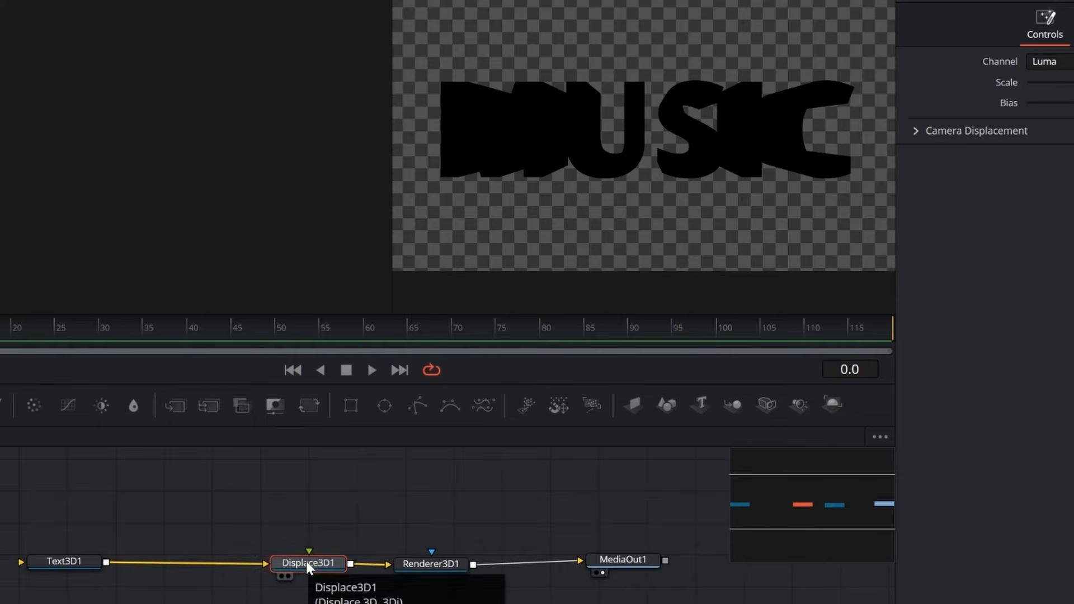
Make room before the Renderer 3D node and insert a Merge 3D node after Displace 3D.
{"action": "left_click", "coordinate": [63, 565]}
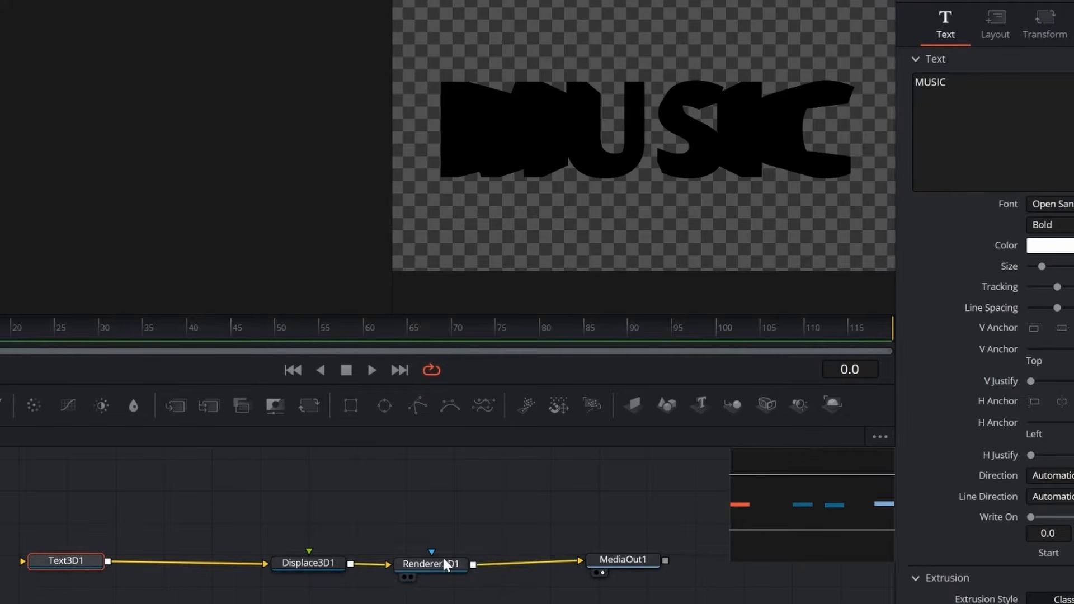
{"action": "left_click_drag", "start_coordinate": [436, 564], "coordinate": [517, 564]}
{"action": "left_click", "coordinate": [308, 564]}
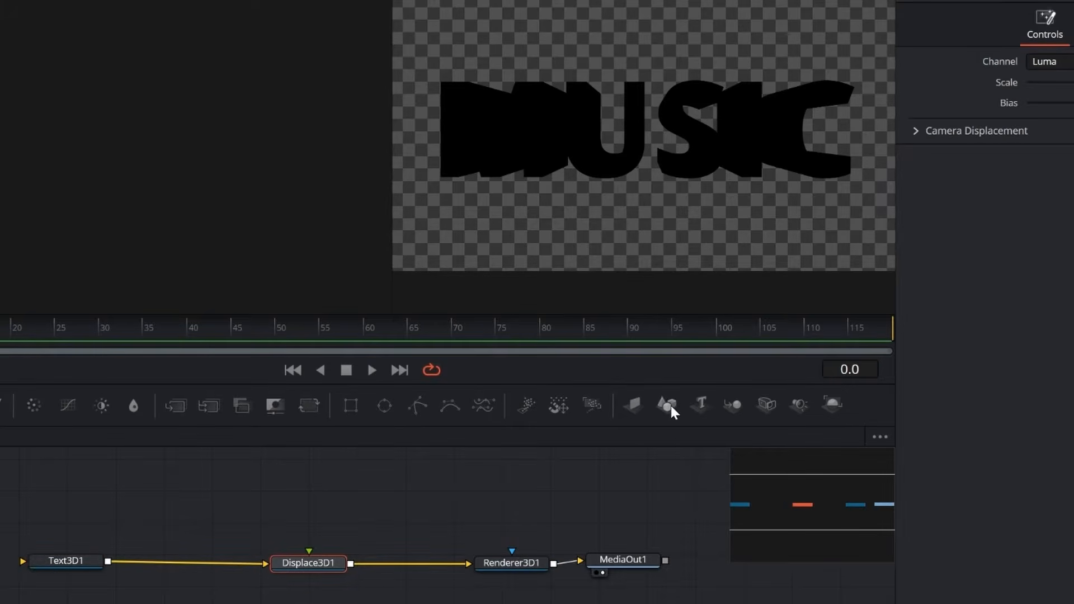
{"action": "left_click", "coordinate": [733, 405]}
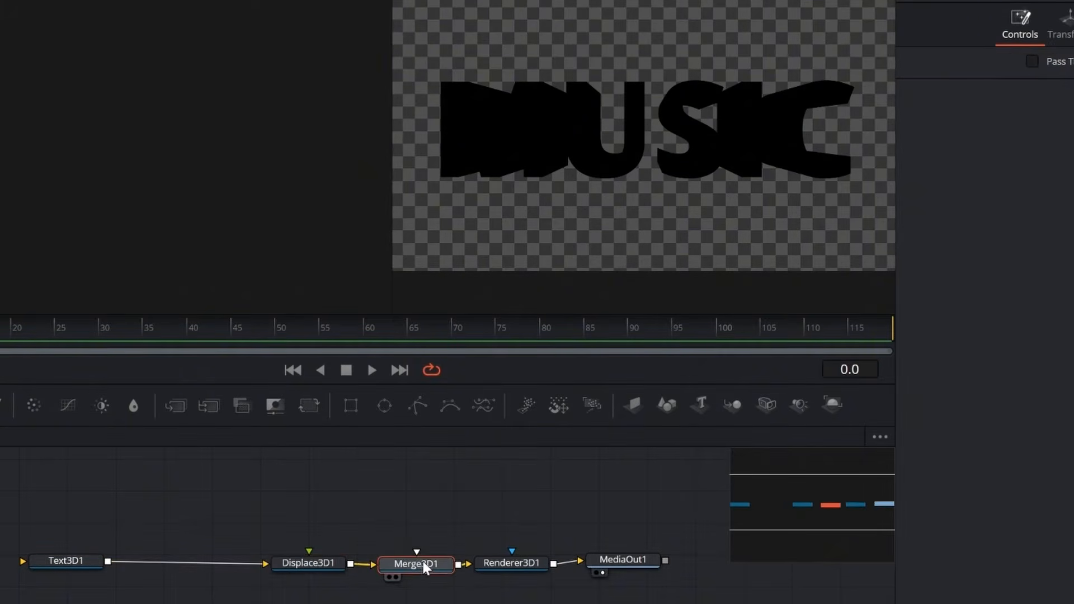
Insert a Replace Material 3D node directly after the Text 3D node and space the two apart.
{"action": "left_click", "coordinate": [66, 558]}
{"action": "key", "text": "shift+space"}
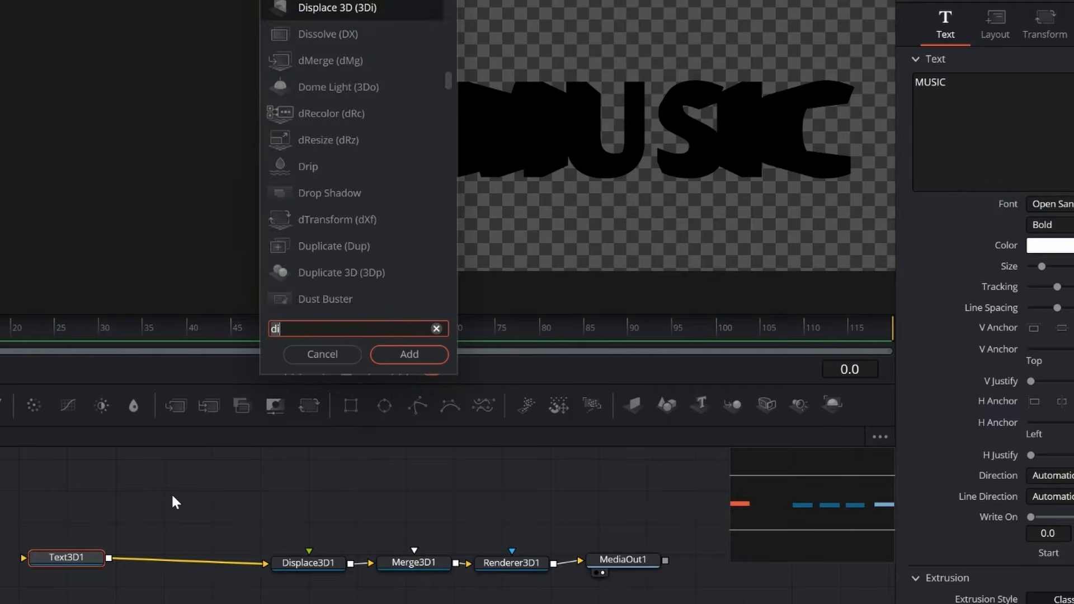
{"action": "type", "text": "rep"}
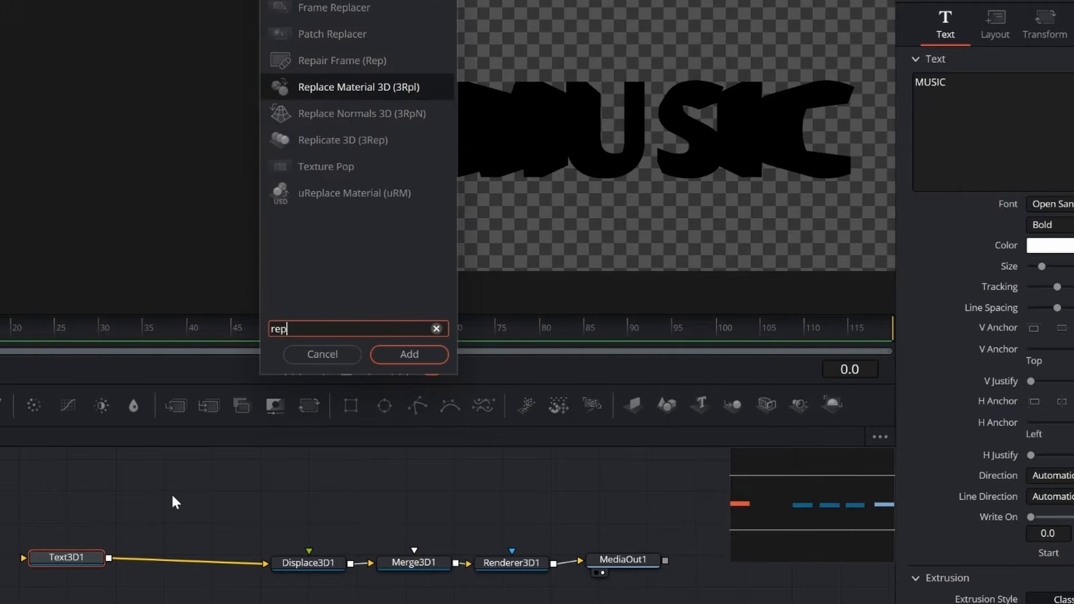
{"action": "left_click", "coordinate": [372, 89]}
{"action": "left_click", "coordinate": [409, 354]}
{"action": "left_click", "coordinate": [40, 560]}
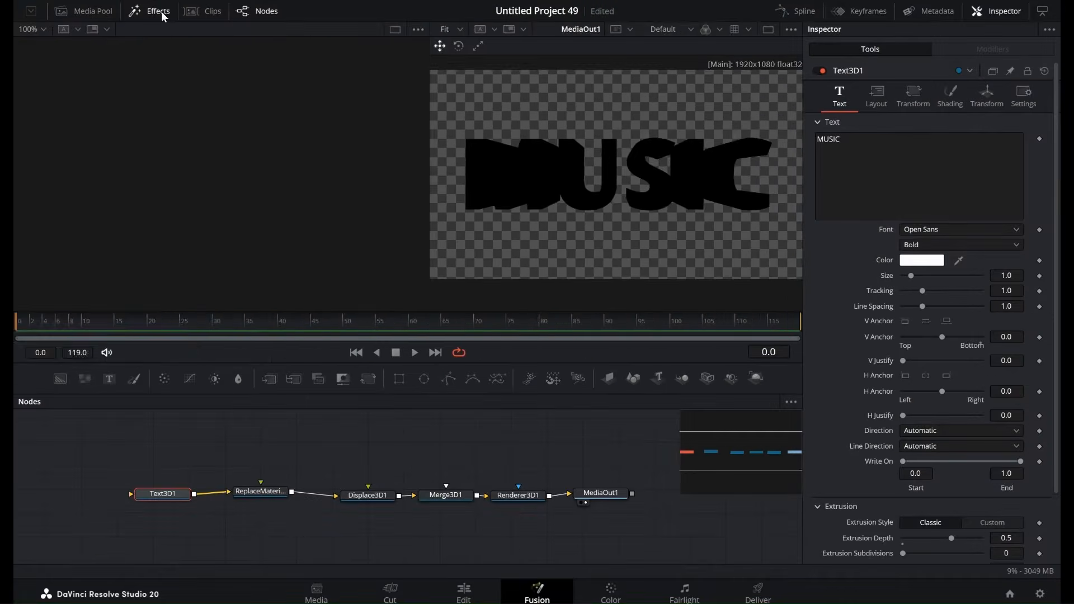
Add the Chrome Checkerplate shader from the Fusion templates, connect it to the Replace Material 3D node and place it above that node.
{"action": "left_click", "coordinate": [157, 12]}
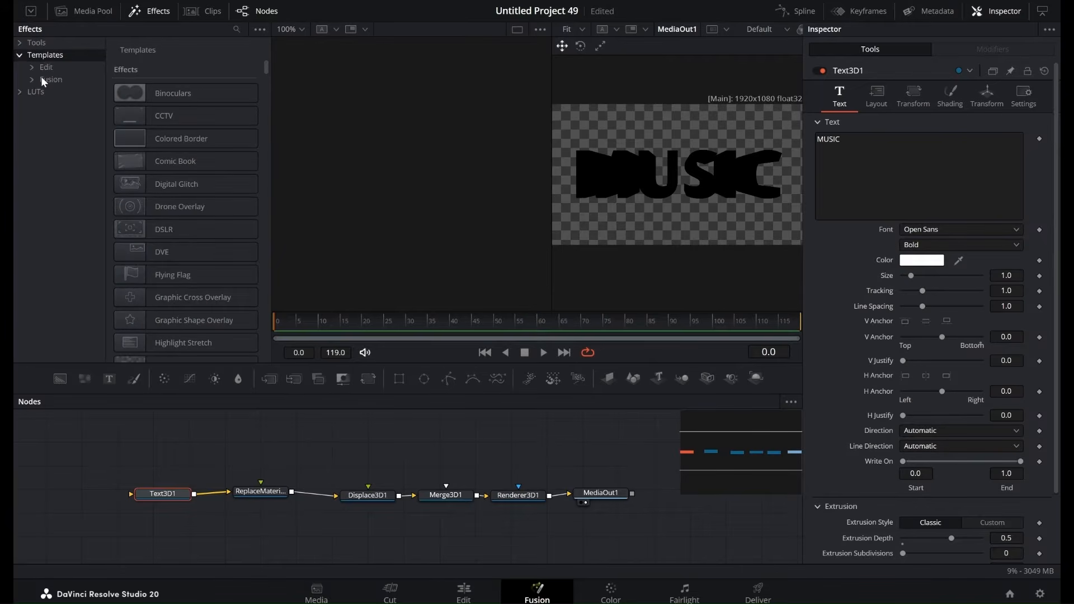
{"action": "left_click", "coordinate": [41, 80]}
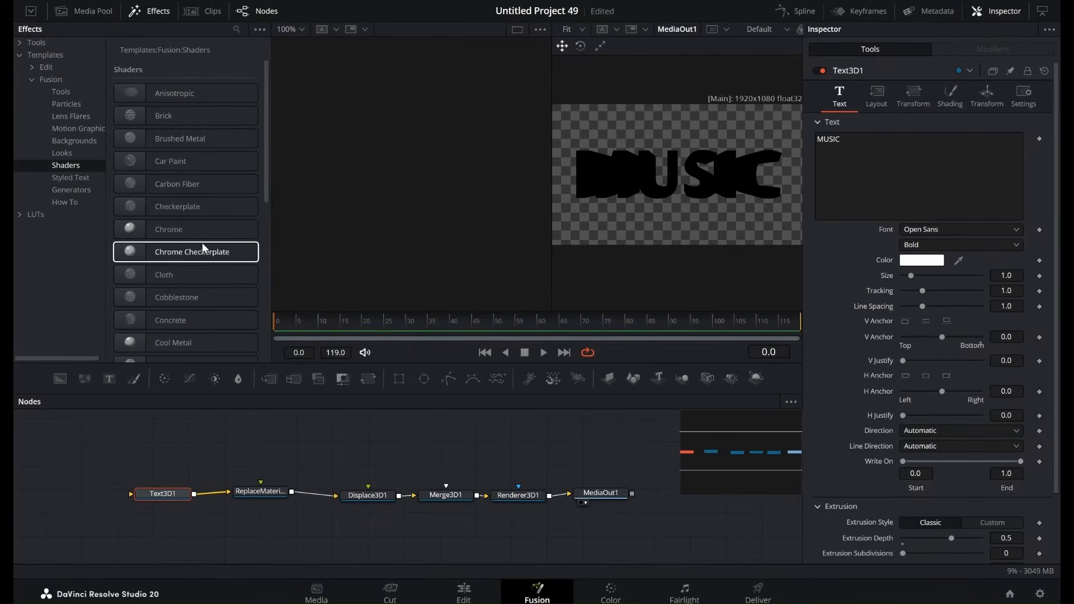
{"action": "left_click", "coordinate": [200, 252]}
{"action": "left_click_drag", "start_coordinate": [187, 525], "coordinate": [241, 505]}
{"action": "left_click_drag", "start_coordinate": [212, 441], "coordinate": [245, 447]}
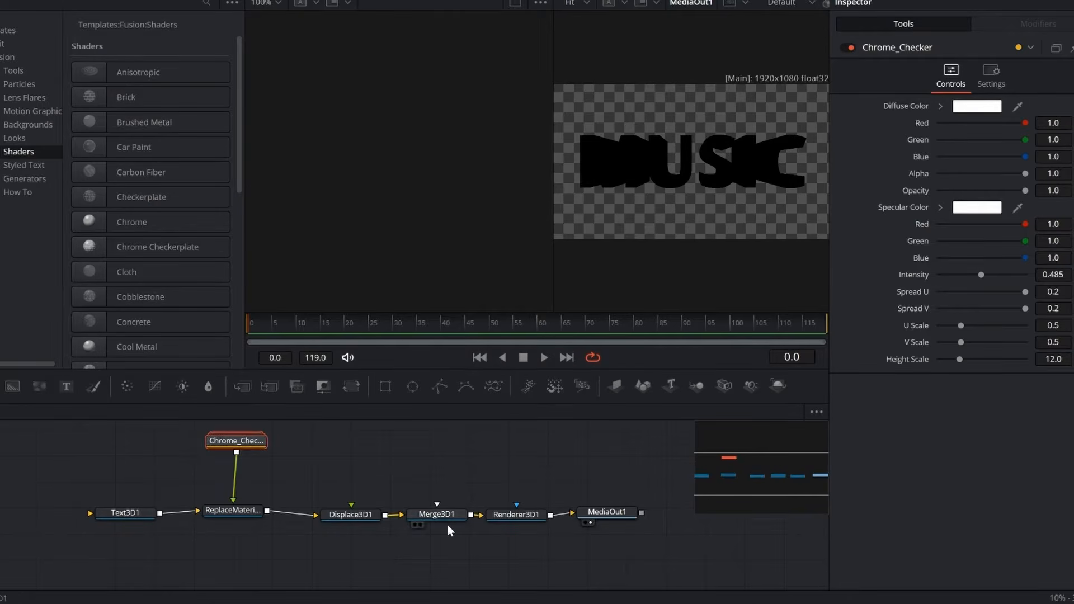
Add a Directional Light node, connect it to the Merge 3D node and line it up above the merge.
{"action": "left_click", "coordinate": [439, 515]}
{"action": "key", "text": "shift+space"}
{"action": "type", "text": "Replace Material 3D"}
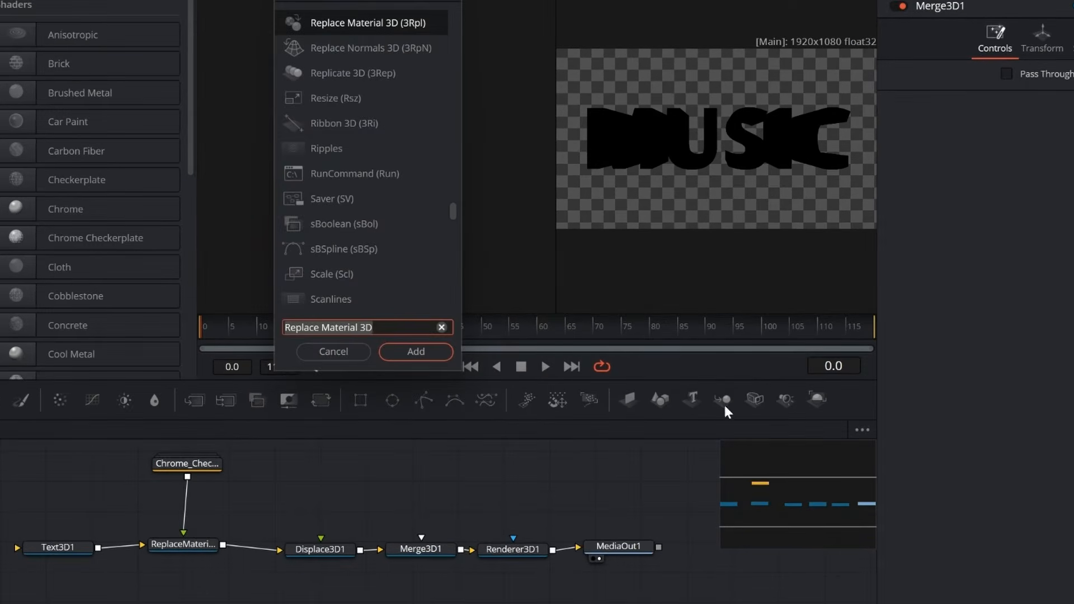
{"action": "key", "text": "ctrl+a"}
{"action": "type", "text": "dir"}
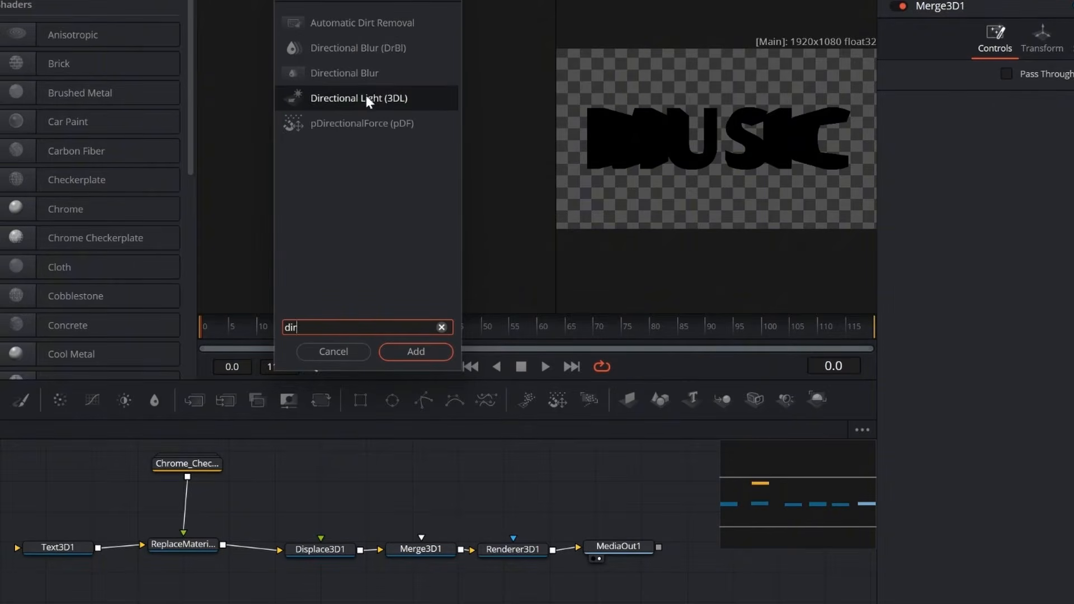
{"action": "left_click", "coordinate": [366, 98]}
{"action": "left_click", "coordinate": [395, 352]}
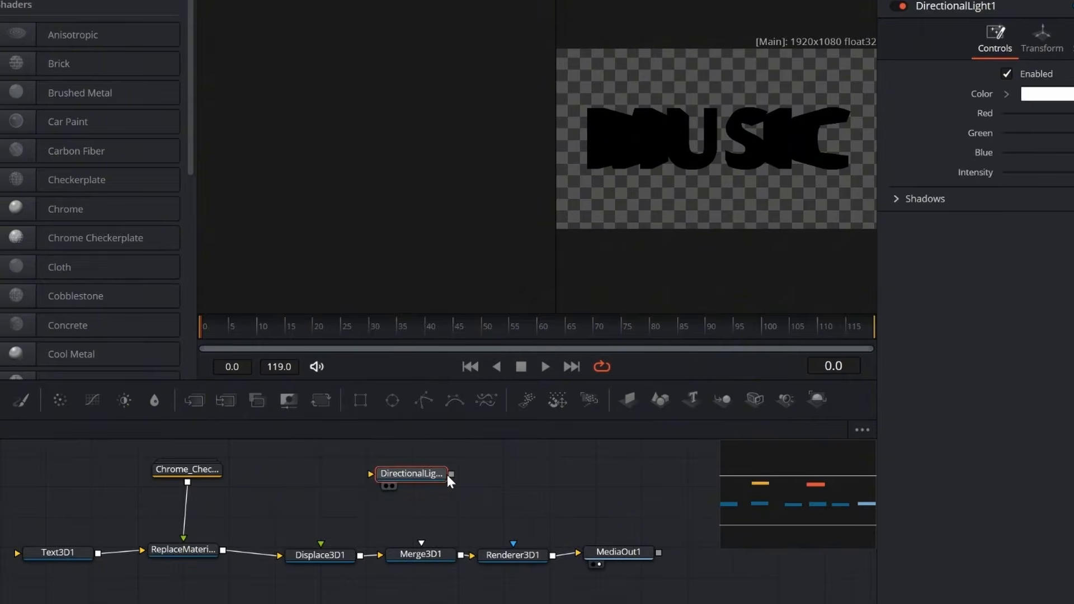
{"action": "left_click_drag", "start_coordinate": [412, 486], "coordinate": [421, 544]}
{"action": "left_click_drag", "start_coordinate": [432, 478], "coordinate": [444, 480]}
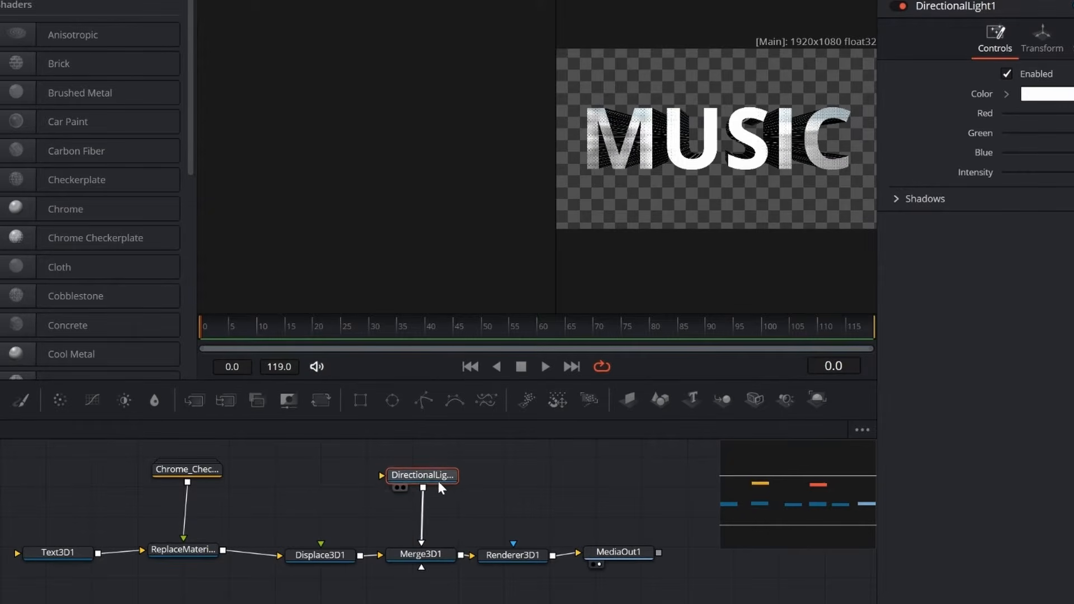
Add a FastNoise node, connect it to the Displace 3D node's image input and position it above that node.
{"action": "left_click", "coordinate": [281, 475]}
{"action": "key", "text": "shift+space"}
{"action": "type", "text": "fast"}
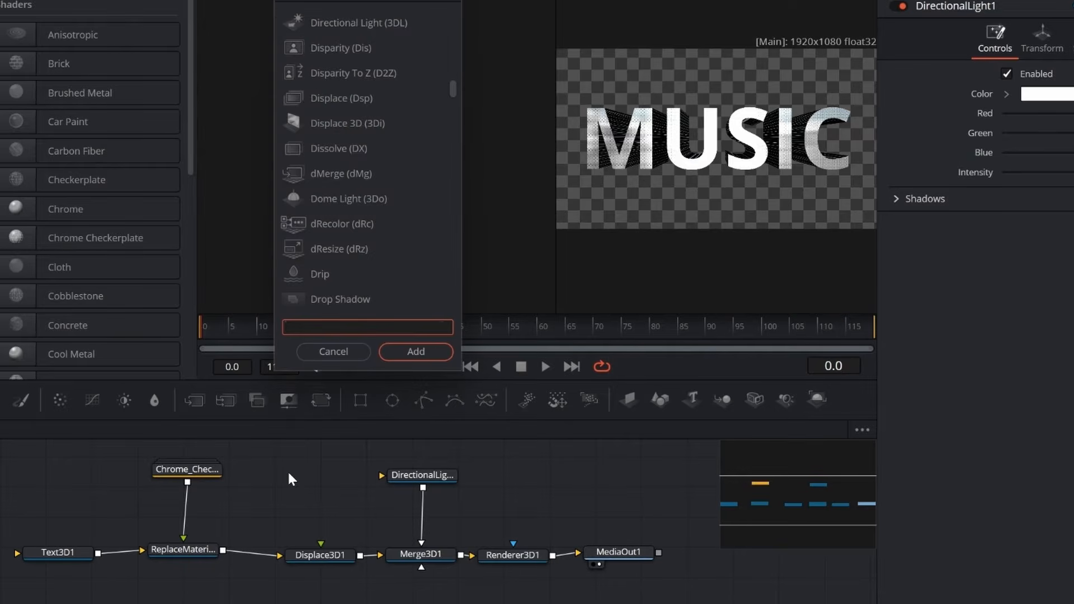
{"action": "left_click", "coordinate": [348, 49]}
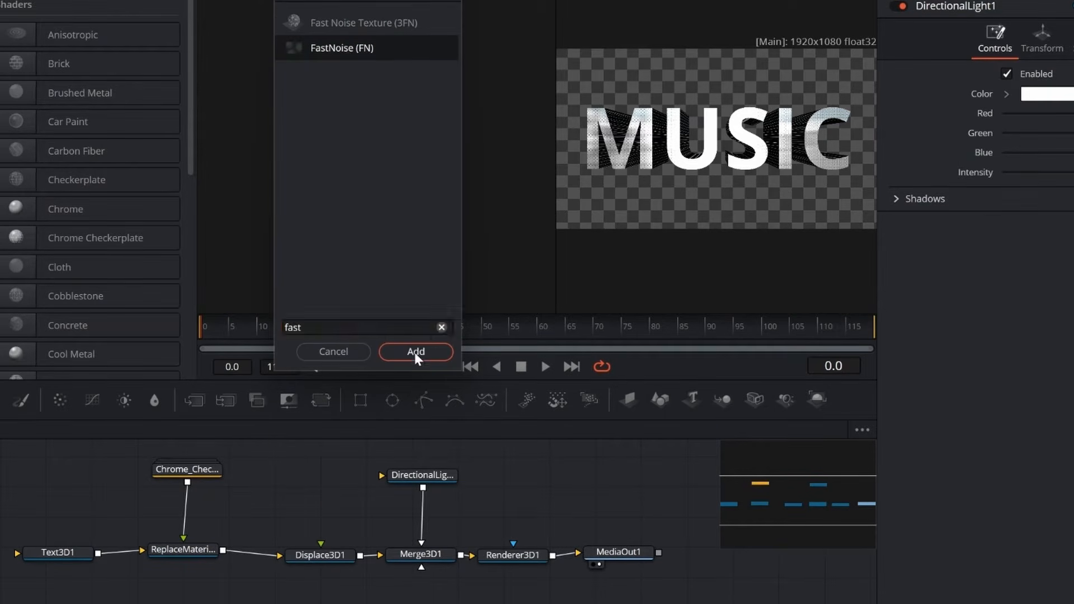
{"action": "left_click", "coordinate": [415, 352]}
{"action": "left_click_drag", "start_coordinate": [319, 477], "coordinate": [321, 546]}
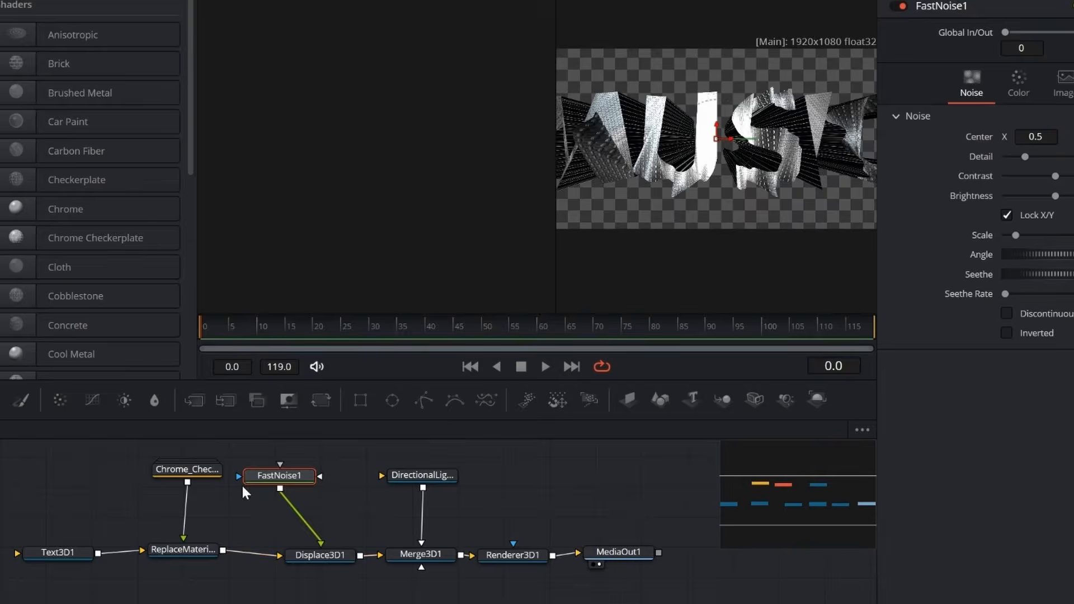
{"action": "left_click_drag", "start_coordinate": [274, 476], "coordinate": [307, 478]}
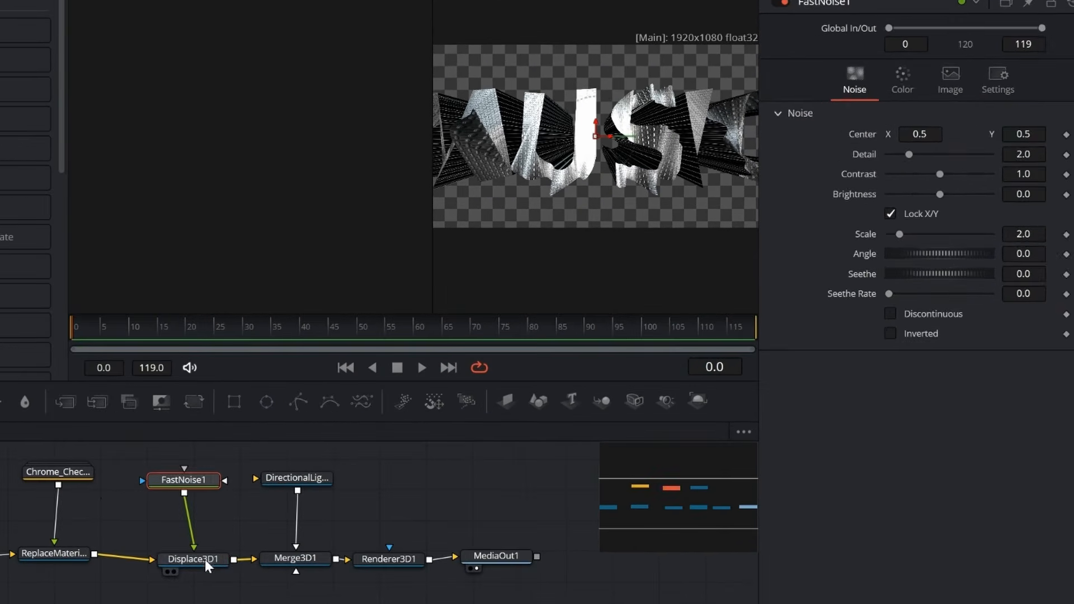
Adjust the Displace 3D scale to soften the distortion and set the FastNoise detail to 50.
{"action": "left_click", "coordinate": [328, 525]}
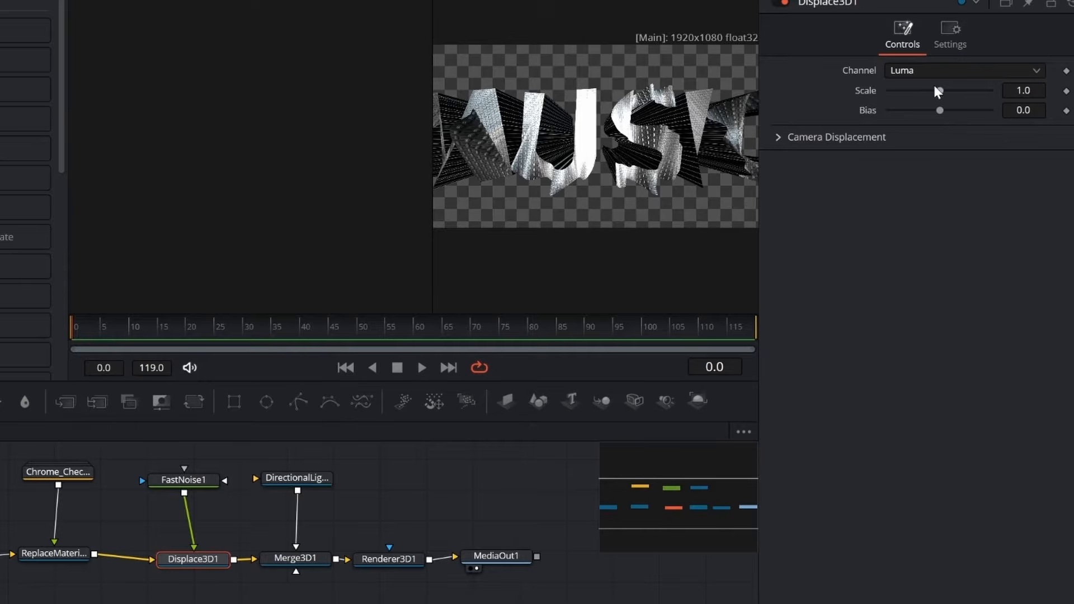
{"action": "left_click_drag", "start_coordinate": [939, 92], "coordinate": [959, 108]}
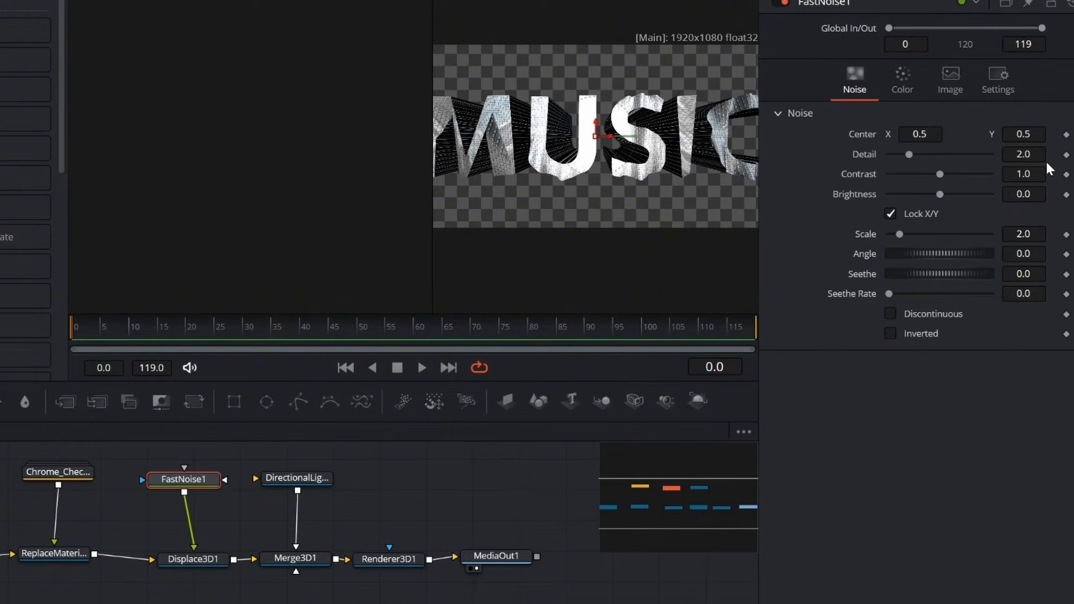
{"action": "left_click", "coordinate": [1030, 154]}
{"action": "key", "text": "Tab"}
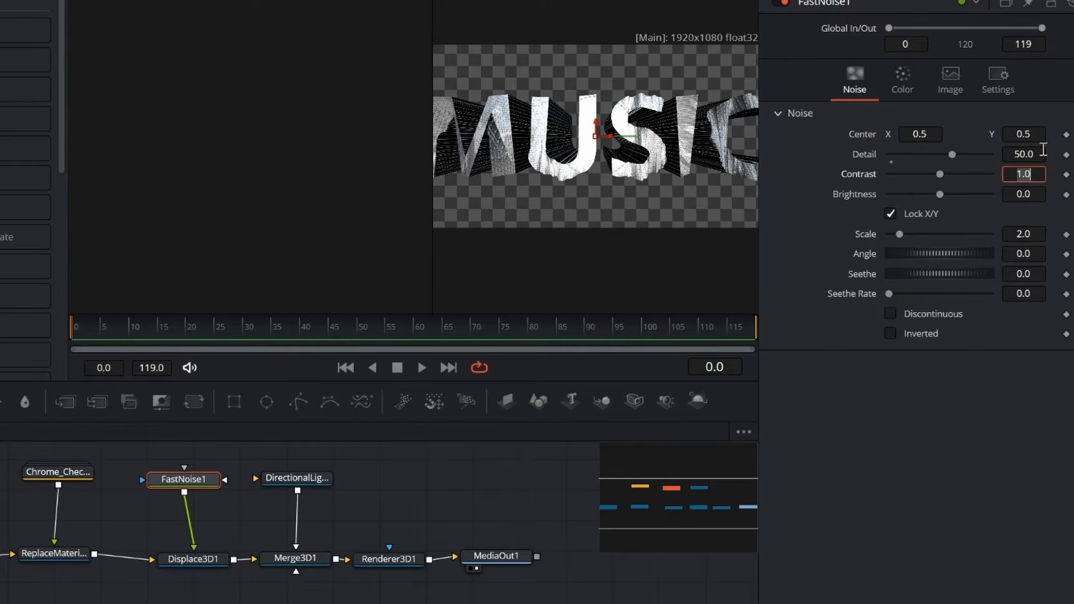
Set the FastNoise brightness to -0.33, scale to 20, angle to 93.9, seethe to 0.449 and seethe rate to 1.0.
{"action": "left_click_drag", "start_coordinate": [937, 201], "coordinate": [925, 198]}
{"action": "left_click_drag", "start_coordinate": [900, 234], "coordinate": [1009, 227]}
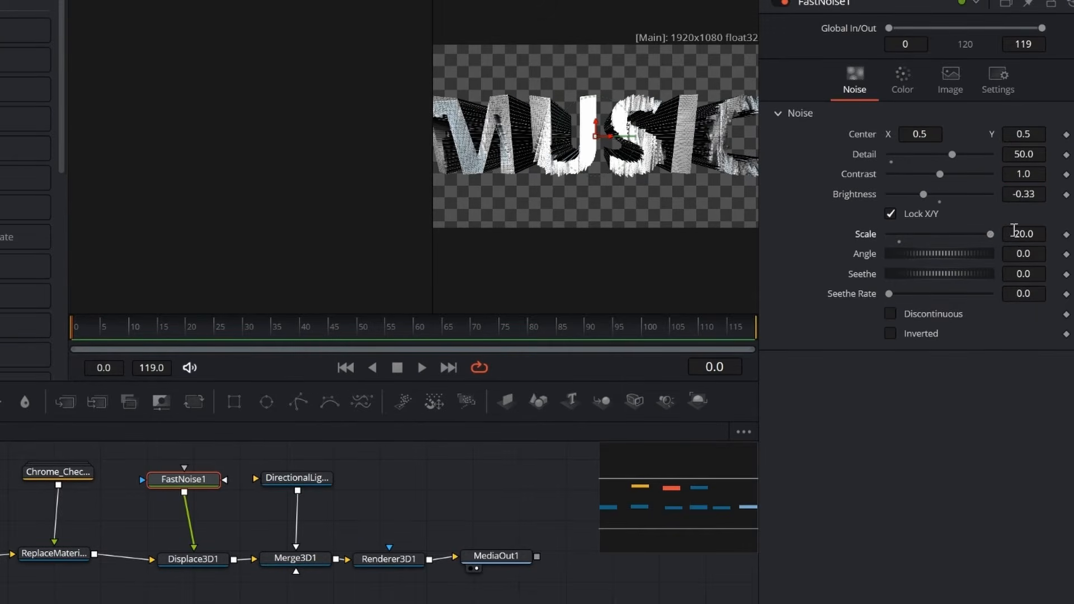
{"action": "left_click_drag", "start_coordinate": [928, 256], "coordinate": [960, 256]}
{"action": "left_click_drag", "start_coordinate": [889, 294], "coordinate": [992, 295]}
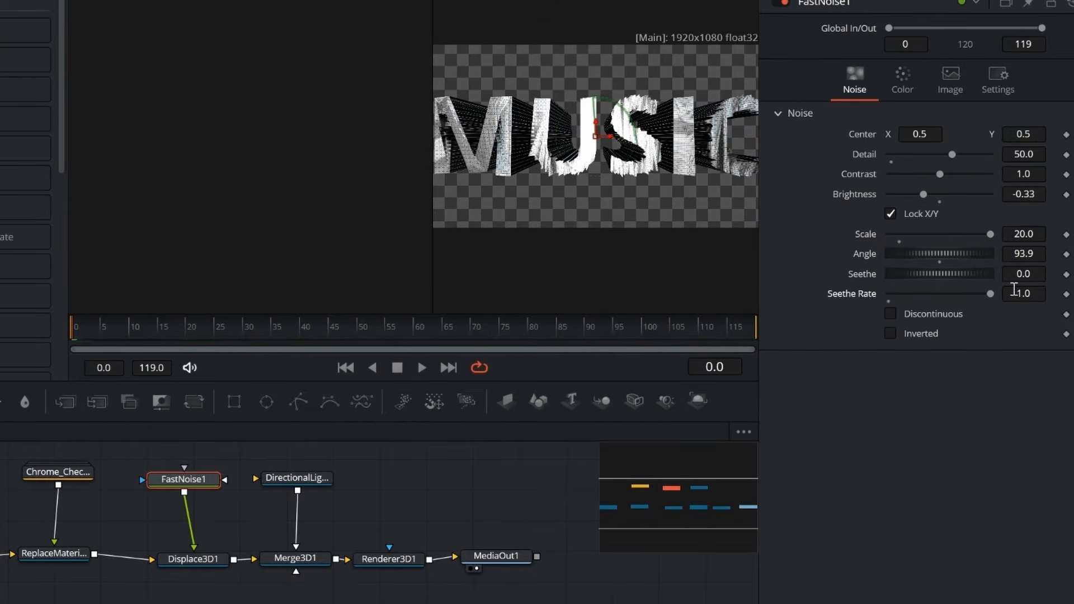
{"action": "left_click_drag", "start_coordinate": [926, 273], "coordinate": [974, 271]}
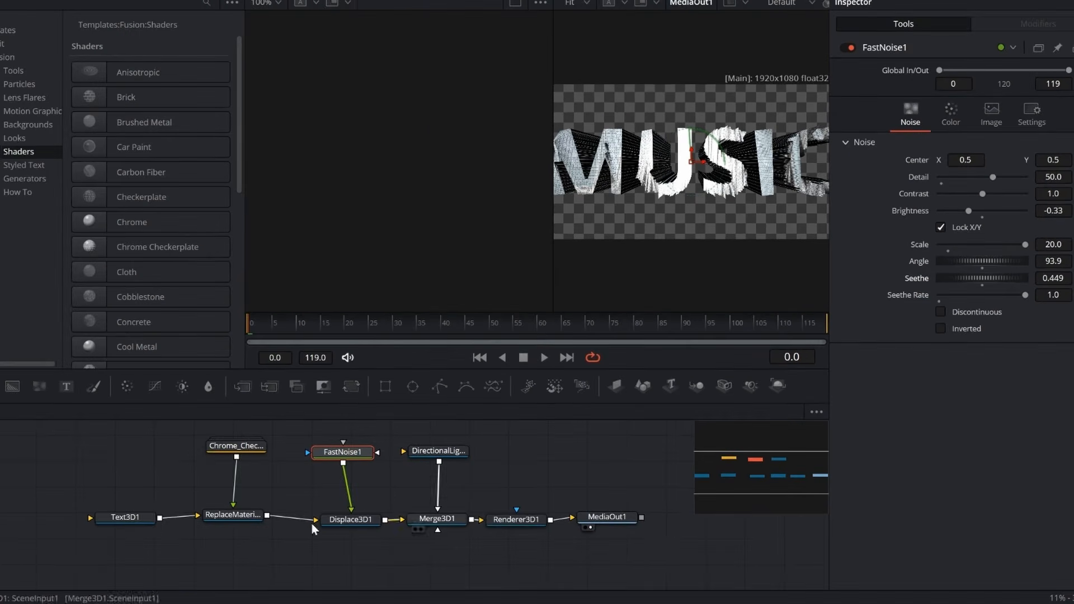
Reduce the Text 3D size so the whole word MUSIC fits the frame, and play a short preview of the animation.
{"action": "left_click", "coordinate": [56, 533]}
{"action": "left_click", "coordinate": [1056, 276]}
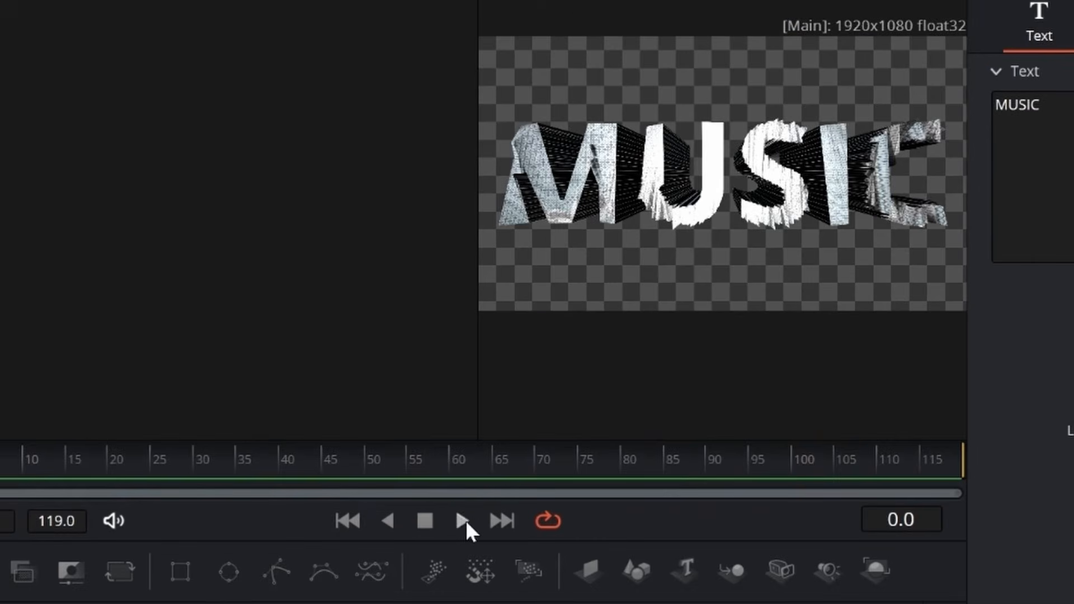
{"action": "left_click", "coordinate": [466, 520]}
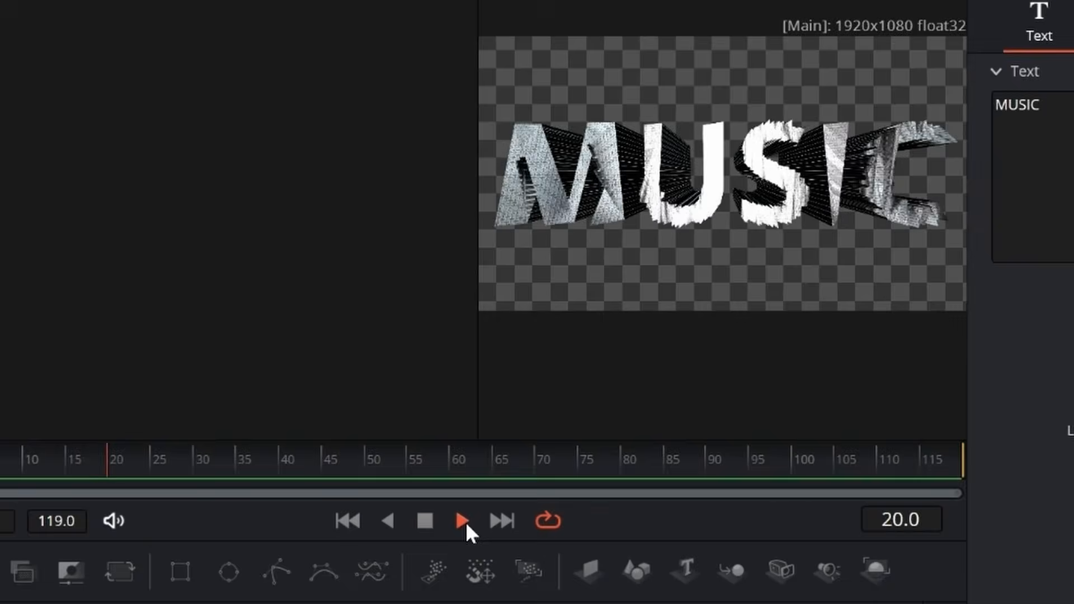
{"action": "left_click", "coordinate": [425, 521]}
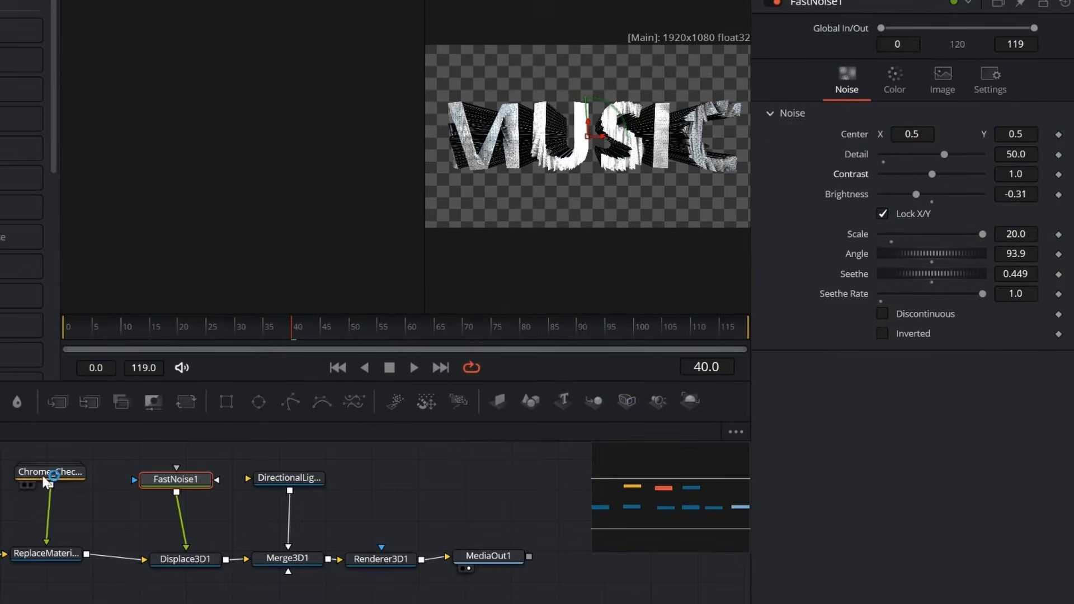
Set the Chrome Checkerplate shader's diffuse color to blue #0055ff and its specular color to orange #ff5500.
{"action": "left_click", "coordinate": [49, 473]}
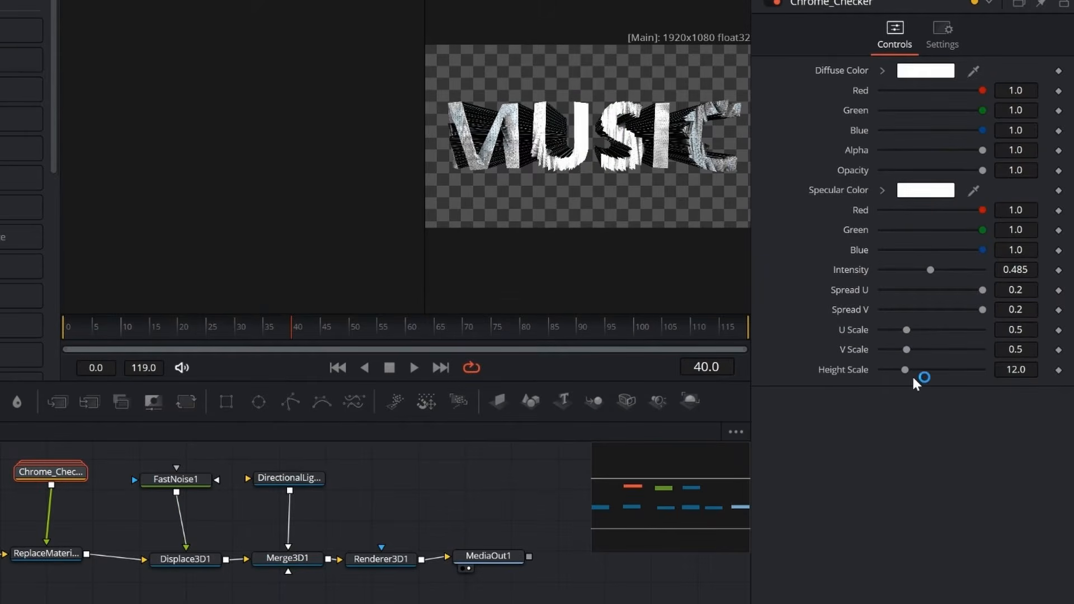
{"action": "left_click", "coordinate": [901, 72]}
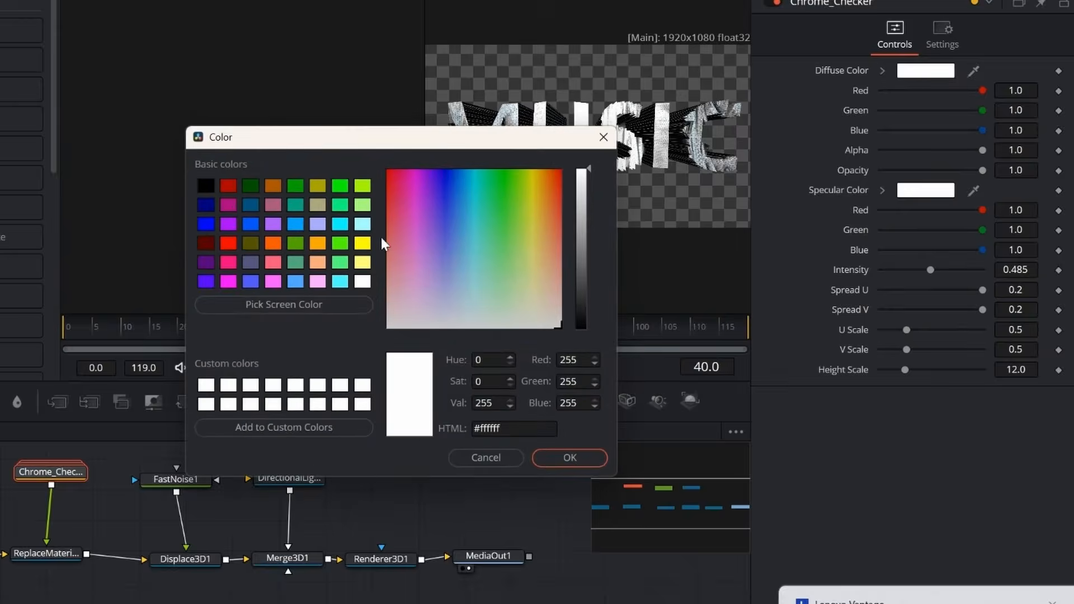
{"action": "left_click", "coordinate": [252, 224]}
{"action": "left_click", "coordinate": [552, 452]}
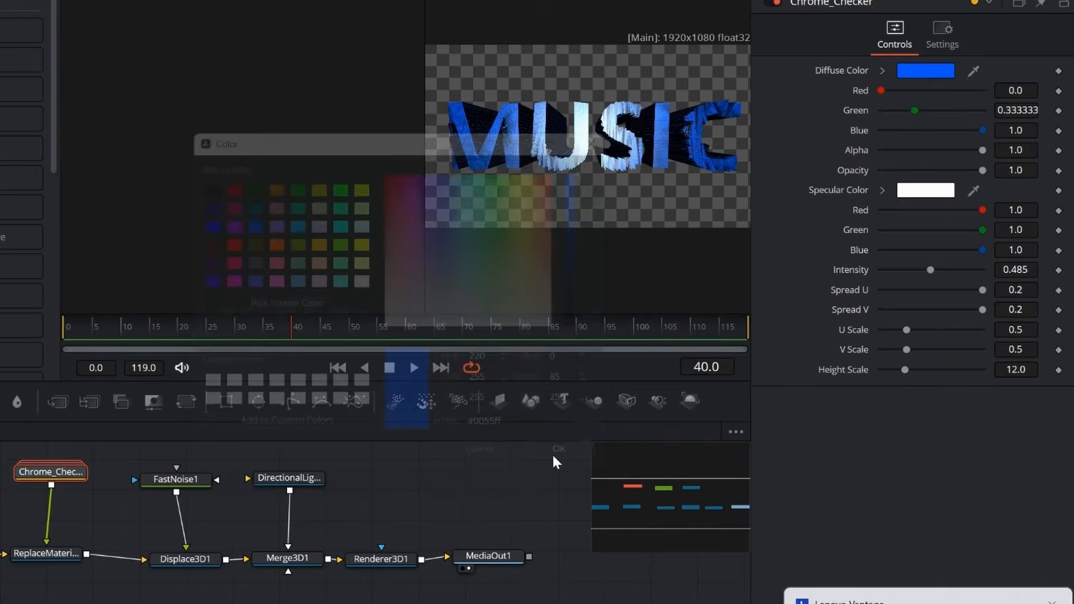
{"action": "left_click", "coordinate": [902, 192]}
{"action": "left_click", "coordinate": [275, 239]}
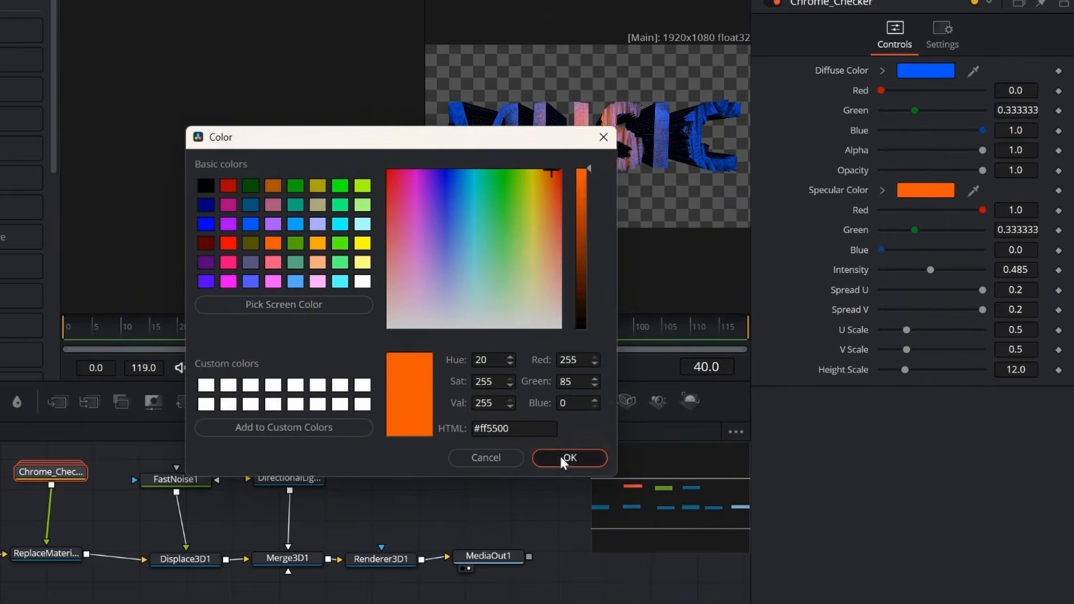
{"action": "left_click", "coordinate": [559, 456]}
Set the shader's specular intensity to 0.748, Spread V to 0.0519, U Scale to 4.0, V Scale to 0.735 and Height Scale to 100.
{"action": "left_click_drag", "start_coordinate": [931, 271], "coordinate": [955, 263]}
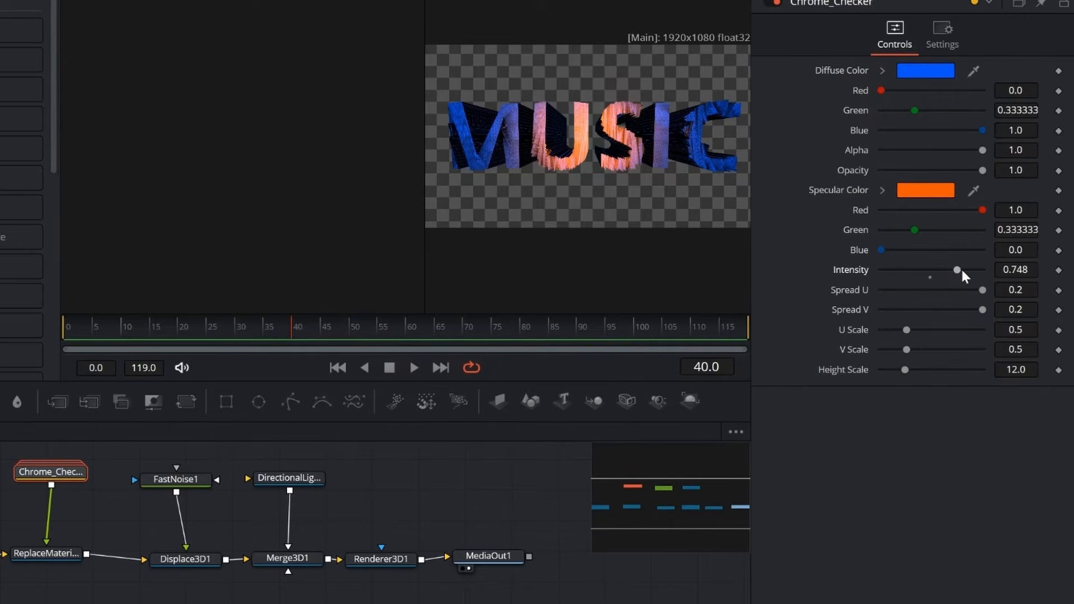
{"action": "left_click", "coordinate": [983, 291]}
{"action": "left_click_drag", "start_coordinate": [983, 311], "coordinate": [1001, 325]}
{"action": "left_click_drag", "start_coordinate": [908, 311], "coordinate": [903, 310]}
{"action": "left_click", "coordinate": [1032, 372]}
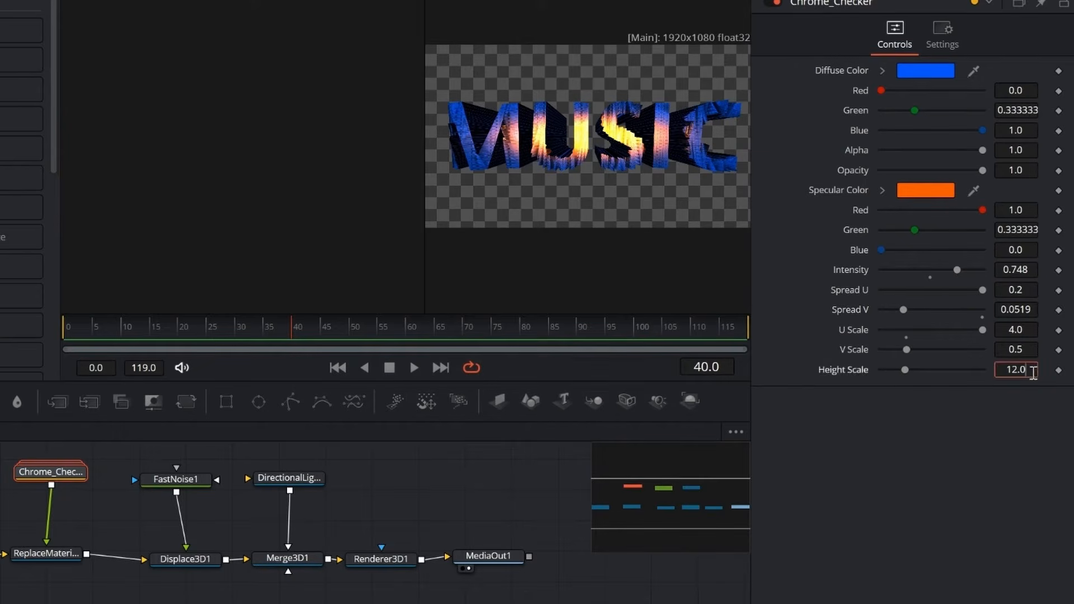
{"action": "type", "text": "100"}
{"action": "key", "text": "Tab"}
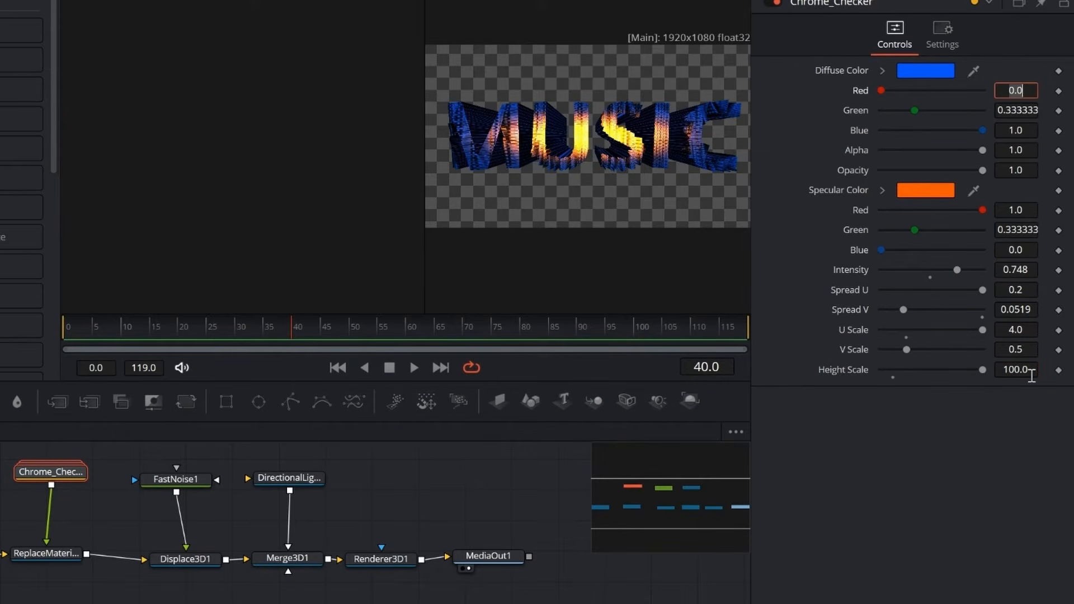
{"action": "left_click_drag", "start_coordinate": [907, 350], "coordinate": [918, 348]}
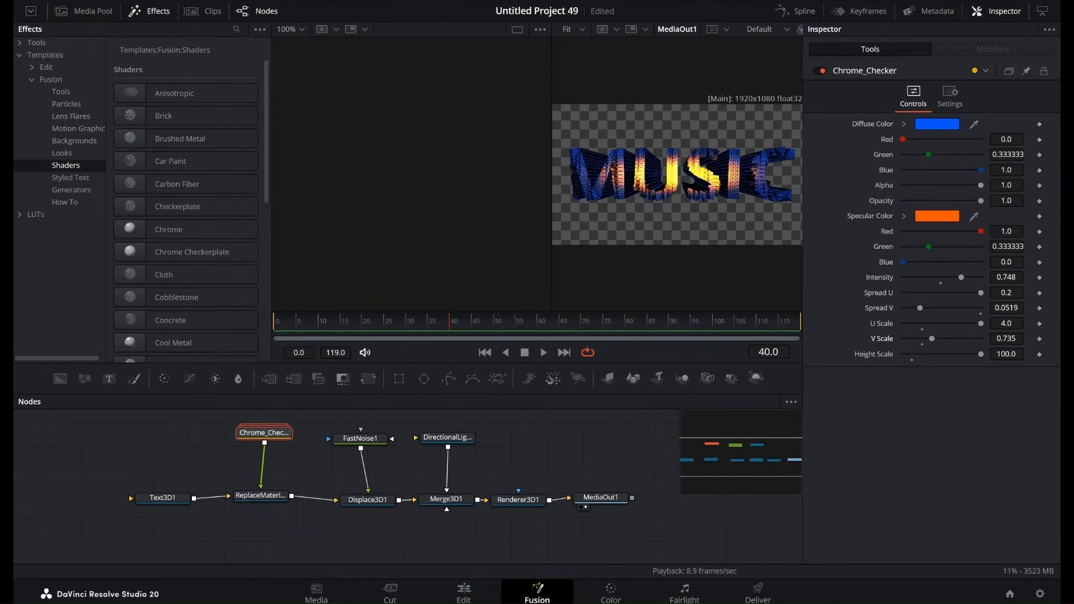
Play the composition on the Edit page, and apply the Glow effect to the Fusion Composition clip.
{"action": "left_click", "coordinate": [463, 593]}
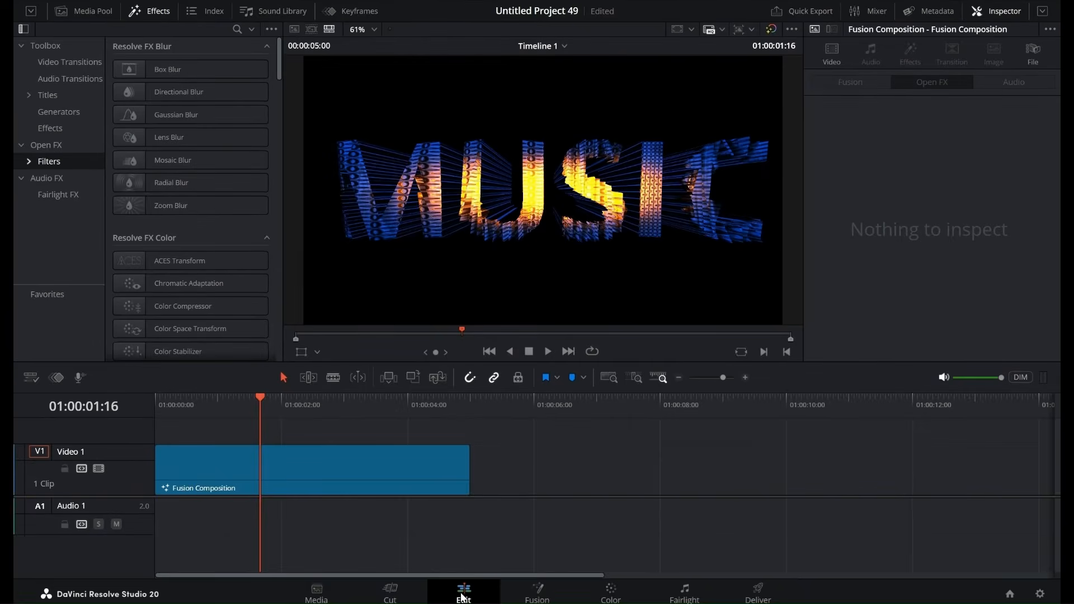
{"action": "left_click", "coordinate": [548, 352]}
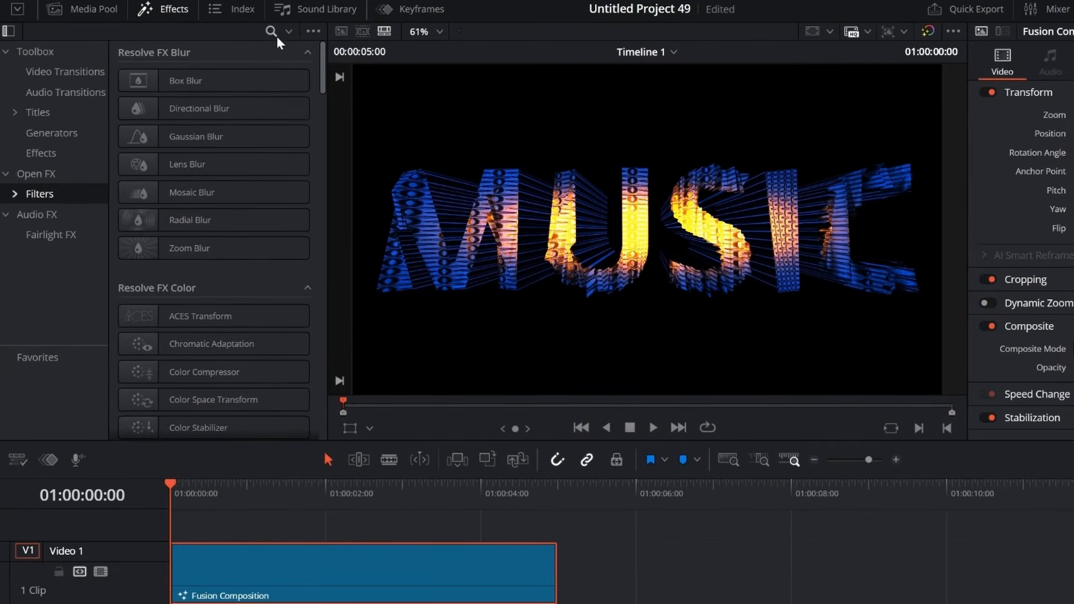
{"action": "left_click", "coordinate": [274, 33]}
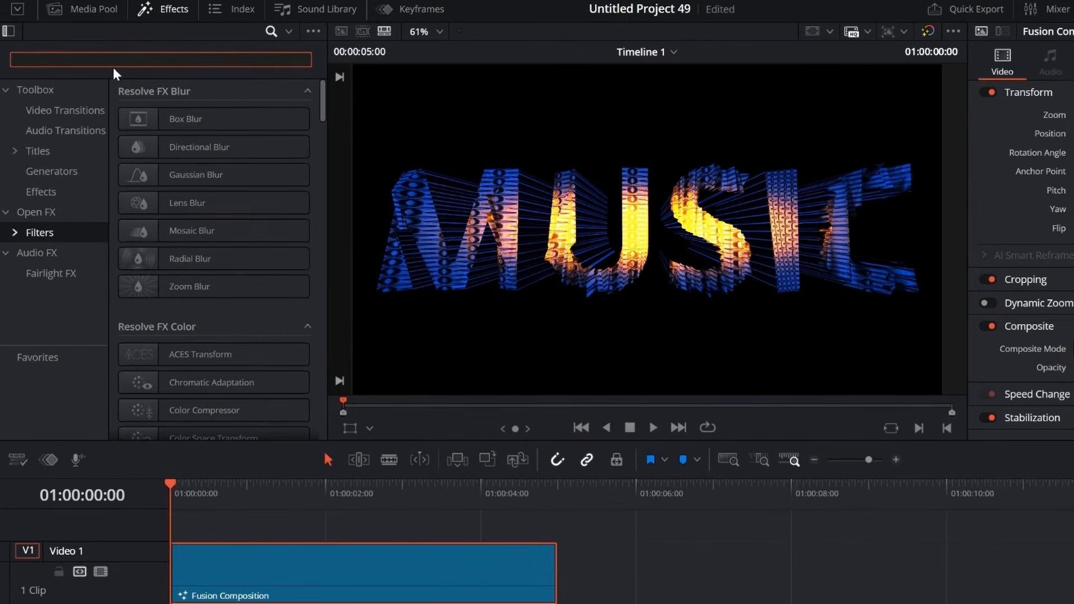
{"action": "type", "text": "glow"}
{"action": "left_click_drag", "start_coordinate": [187, 119], "coordinate": [283, 570]}
Search the effects for "ap" and apply Aperture Diffraction to the Fusion Composition clip.
{"action": "left_click", "coordinate": [95, 60]}
{"action": "key", "text": "BackSpace"}
{"action": "key", "text": "BackSpace"}
{"action": "key", "text": "BackSpace"}
{"action": "key", "text": "BackSpace"}
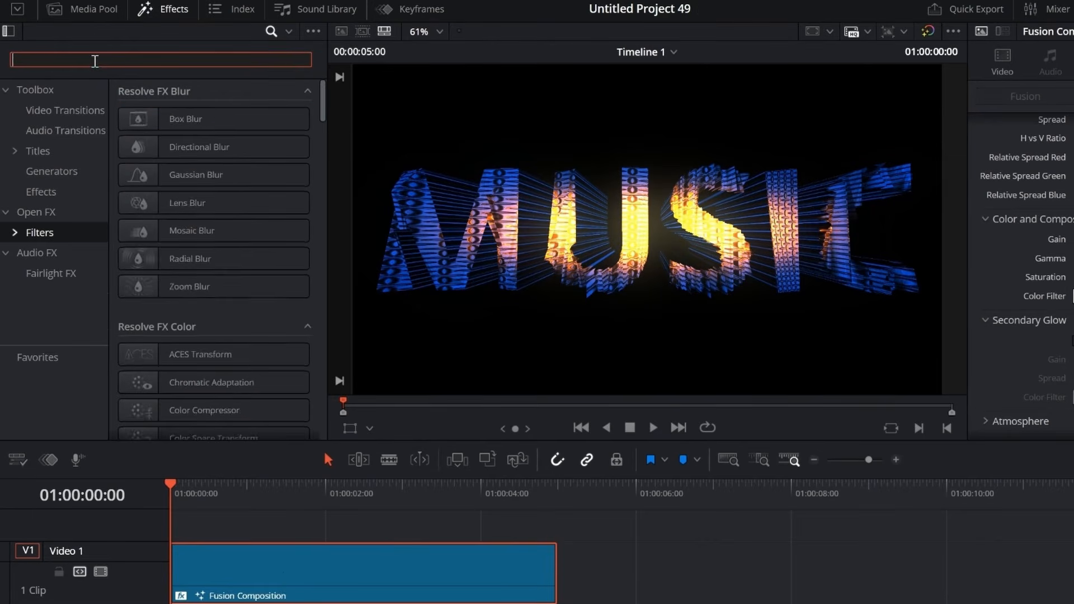
{"action": "type", "text": "ap"}
{"action": "left_click_drag", "start_coordinate": [283, 214], "coordinate": [288, 561]}
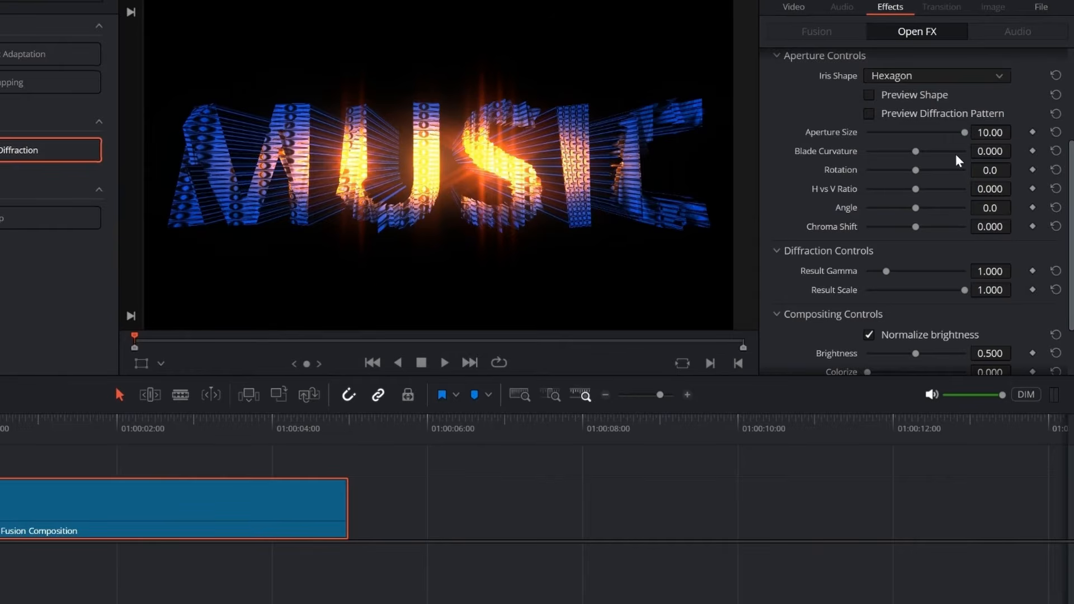
Set the Aperture Diffraction rotation to 60, angle to 180 and result gamma to 1.159.
{"action": "left_click_drag", "start_coordinate": [916, 169], "coordinate": [932, 168]}
{"action": "left_click_drag", "start_coordinate": [915, 207], "coordinate": [989, 210]}
{"action": "left_click_drag", "start_coordinate": [887, 271], "coordinate": [893, 272]}
Pick a new compositing color for Aperture Diffraction and raise its brightness slightly.
{"action": "scroll", "coordinate": [1063, 288], "scroll_direction": "down", "scroll_amount": 3}
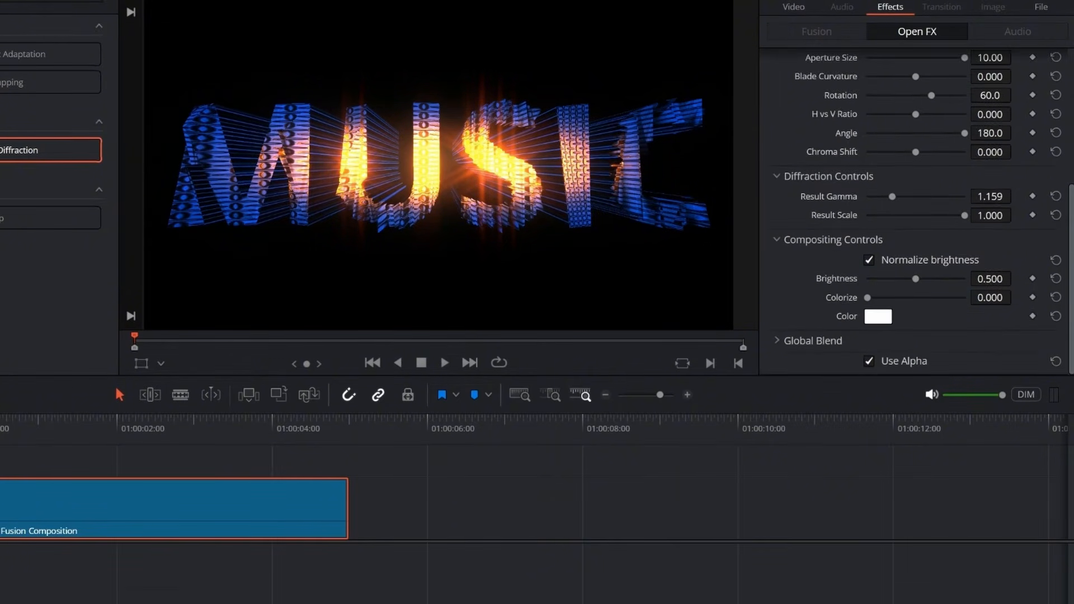
{"action": "left_click", "coordinate": [878, 316]}
{"action": "left_click", "coordinate": [288, 247]}
{"action": "left_click", "coordinate": [605, 455]}
{"action": "left_click_drag", "start_coordinate": [913, 280], "coordinate": [928, 282]}
{"action": "left_click_drag", "start_coordinate": [1071, 213], "coordinate": [1071, 53]}
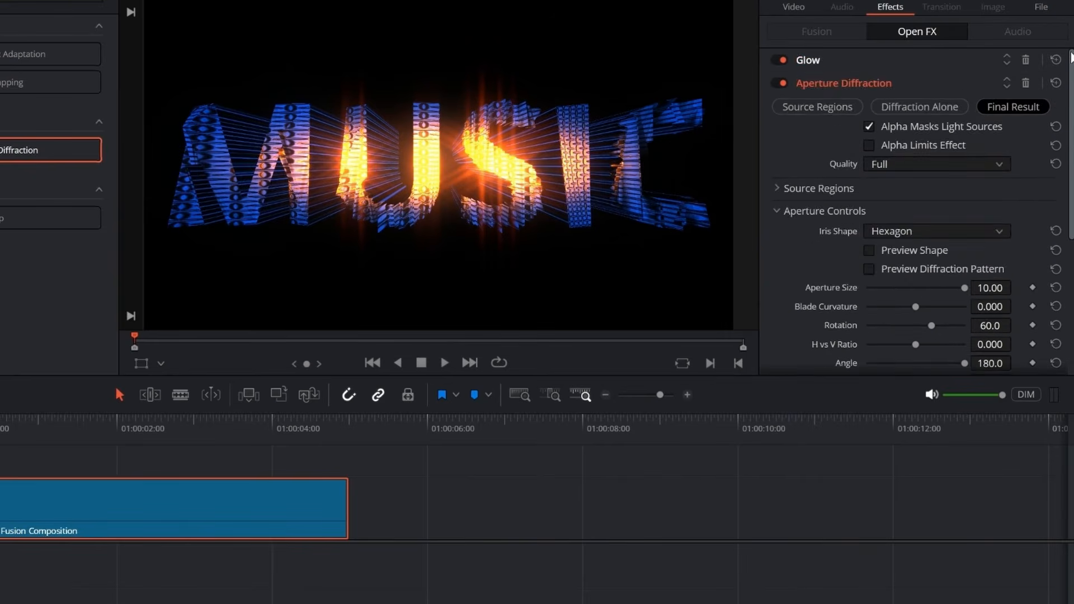
Set the Glow effect's spread to 1.209 and its H vs V ratio to 0.256.
{"action": "left_click", "coordinate": [907, 64]}
{"action": "left_click_drag", "start_coordinate": [1072, 117], "coordinate": [1073, 174]}
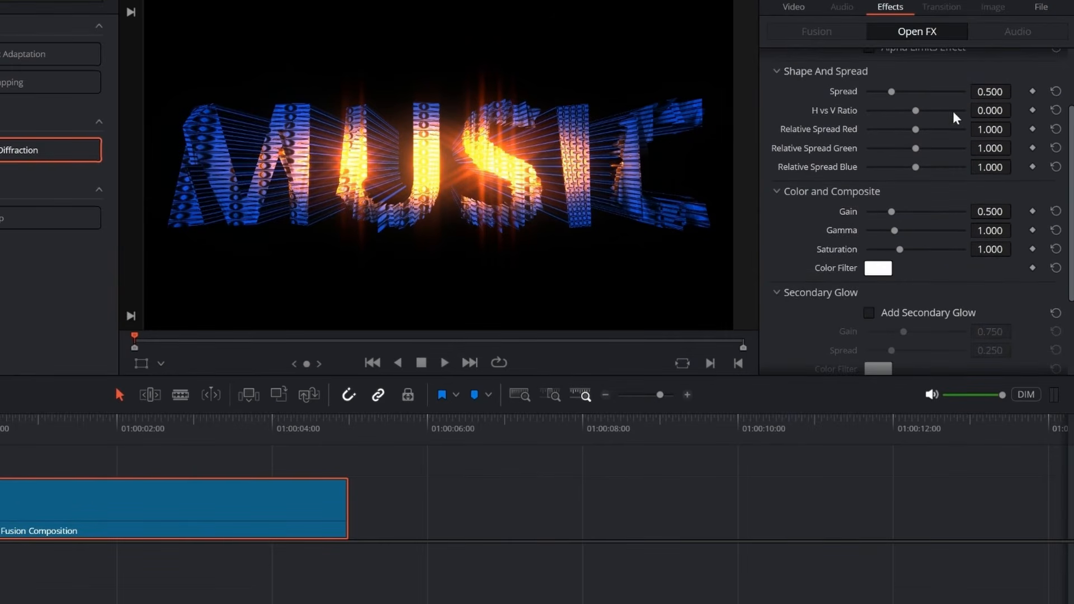
{"action": "left_click_drag", "start_coordinate": [891, 91], "coordinate": [929, 108]}
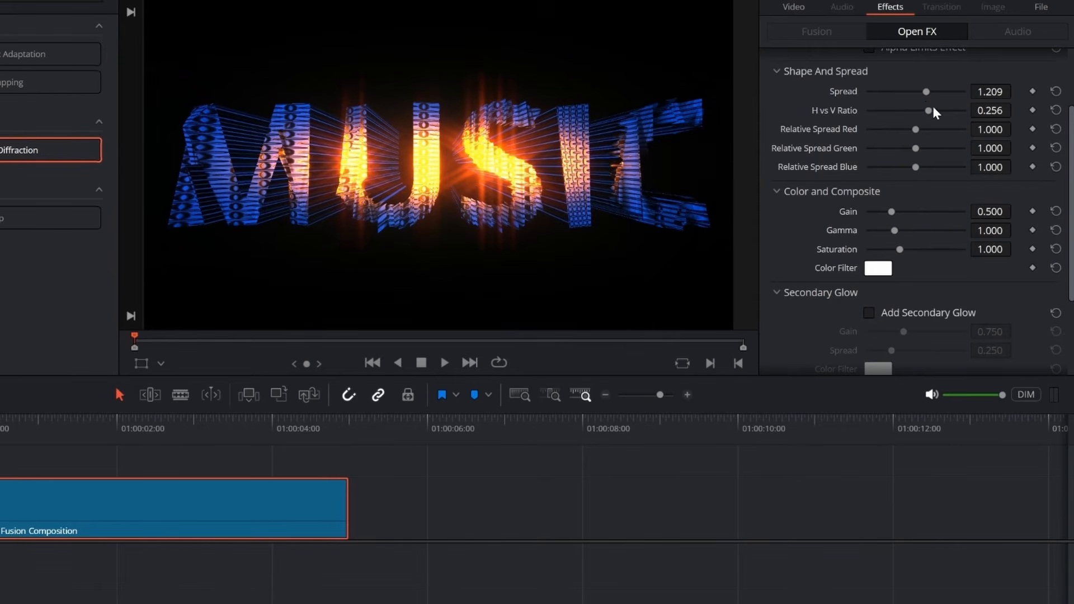
Set the Glow's color filter to orange, its gamma to 1.372 and its saturation to 3.000.
{"action": "left_click", "coordinate": [888, 267]}
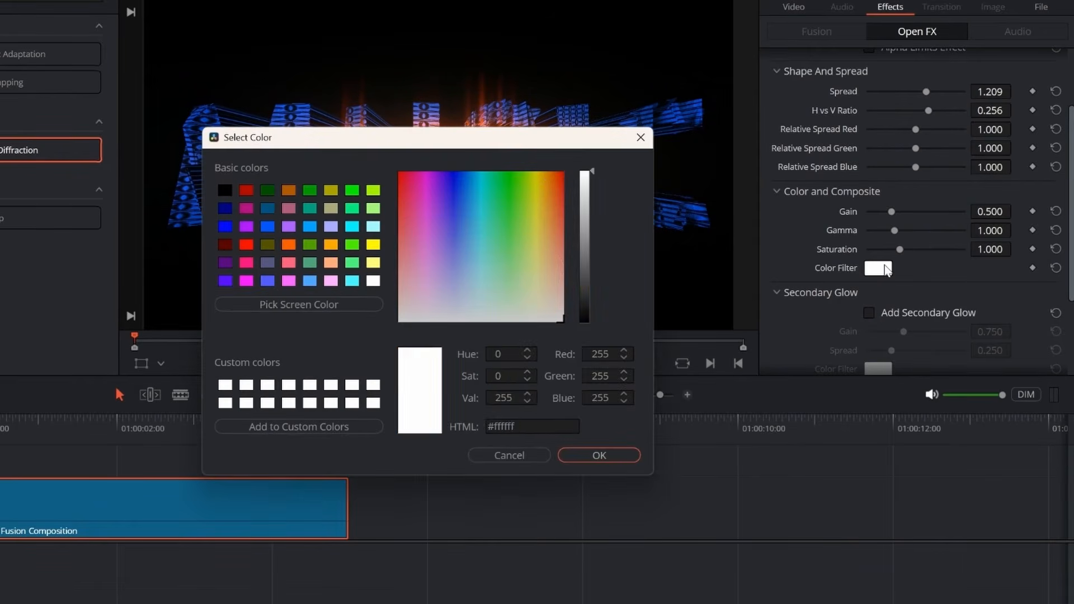
{"action": "left_click", "coordinate": [340, 245]}
{"action": "left_click", "coordinate": [615, 455]}
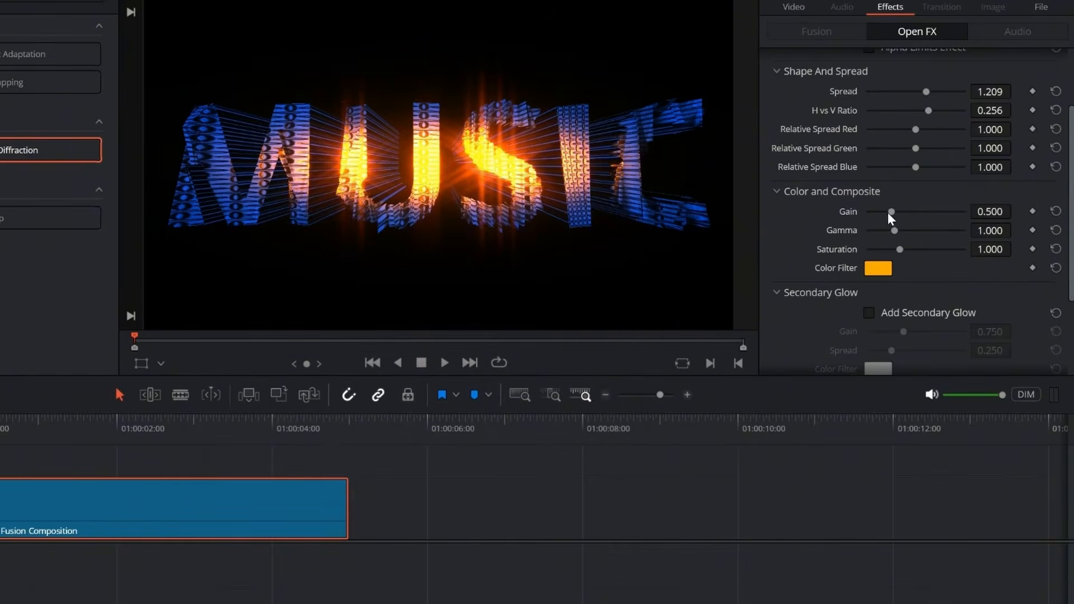
{"action": "left_click_drag", "start_coordinate": [893, 232], "coordinate": [1002, 248]}
{"action": "scroll", "coordinate": [1002, 247], "scroll_direction": "down", "scroll_amount": 5}
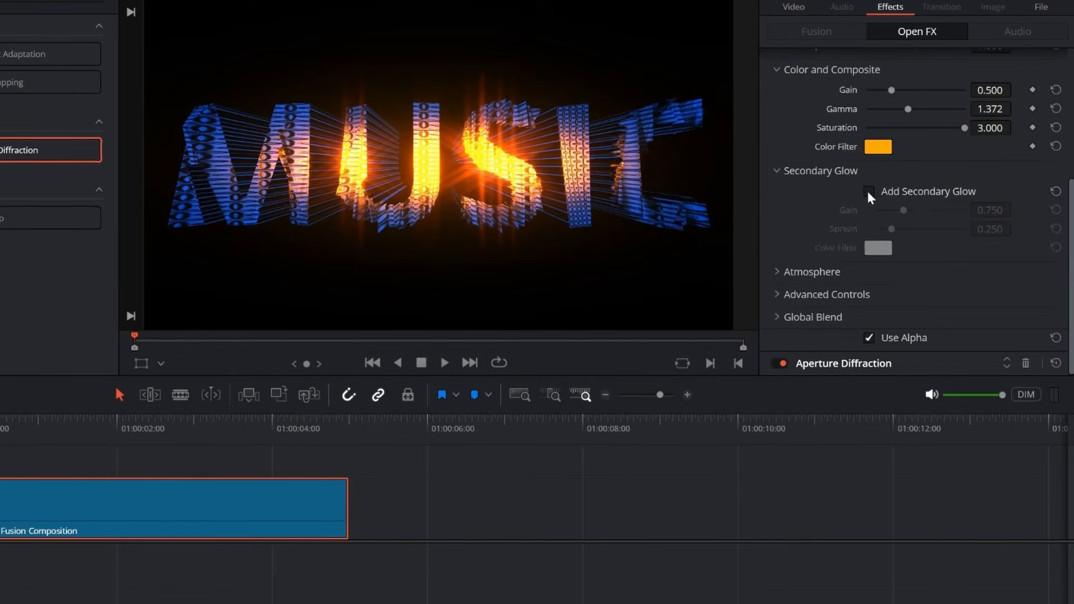
Add a red secondary glow with gain 0.946 and spread 0.093, and play the timeline.
{"action": "left_click", "coordinate": [869, 191]}
{"action": "left_click", "coordinate": [879, 248]}
{"action": "left_click", "coordinate": [247, 245]}
{"action": "left_click", "coordinate": [599, 455]}
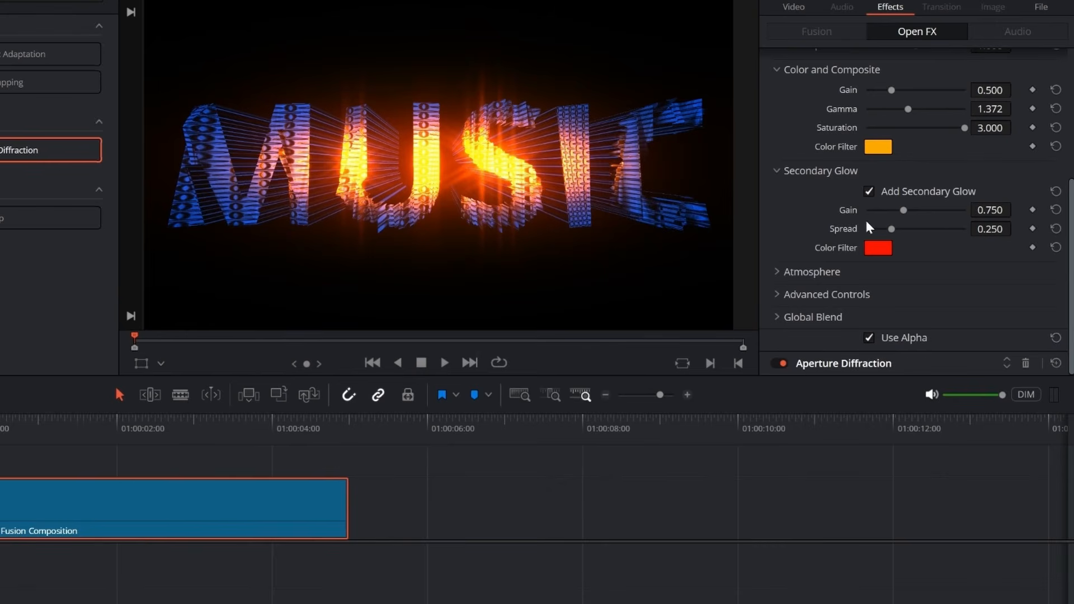
{"action": "left_click_drag", "start_coordinate": [903, 210], "coordinate": [876, 228]}
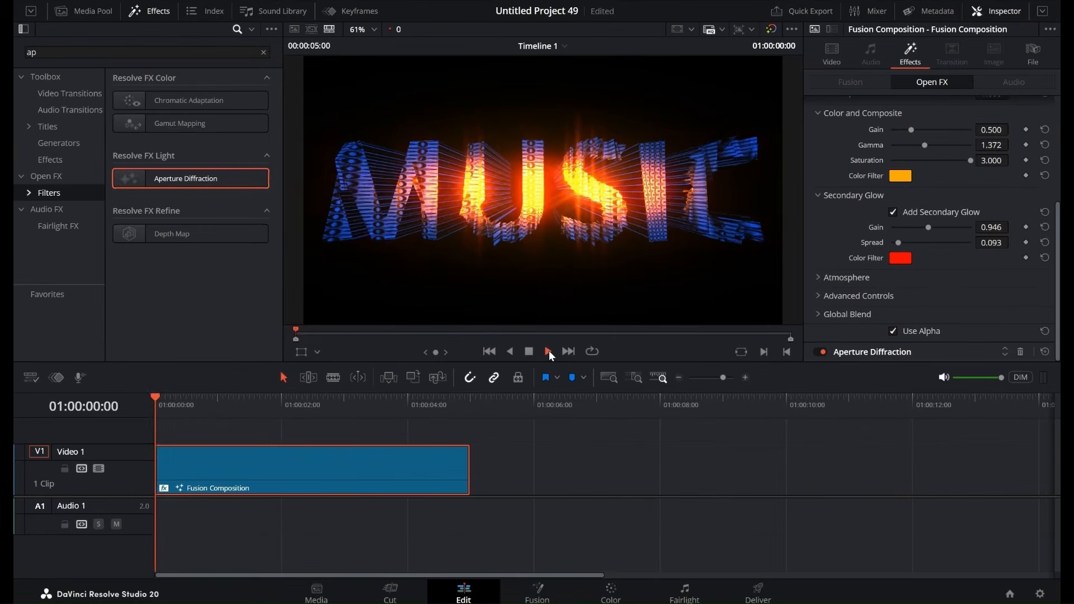
{"action": "left_click", "coordinate": [445, 362]}
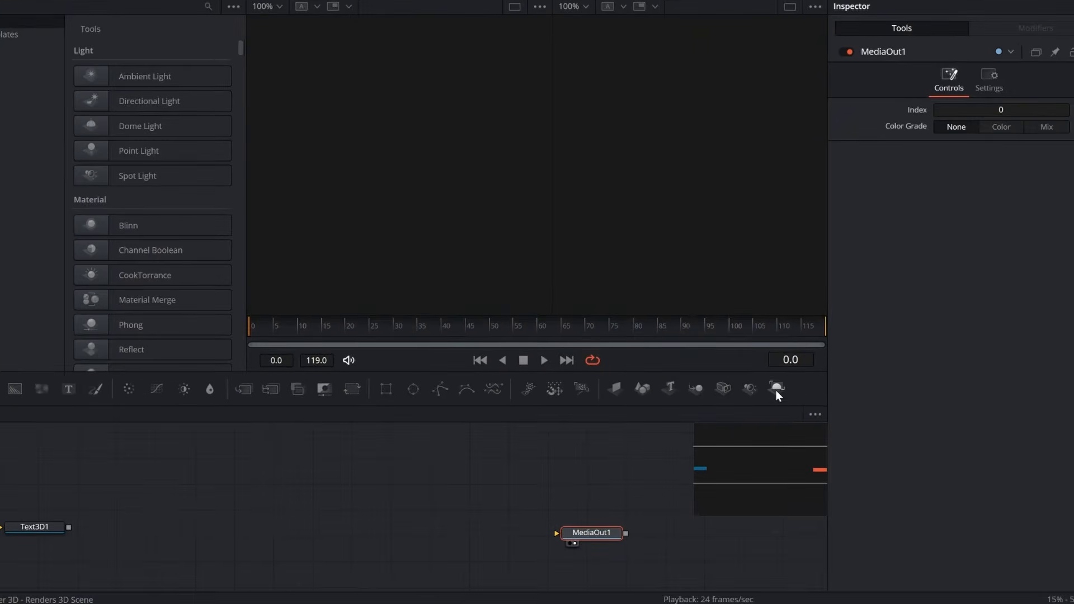
Add a Renderer 3D node and connect Text3D1 through it to MediaOut1.
{"action": "left_click", "coordinate": [775, 391]}
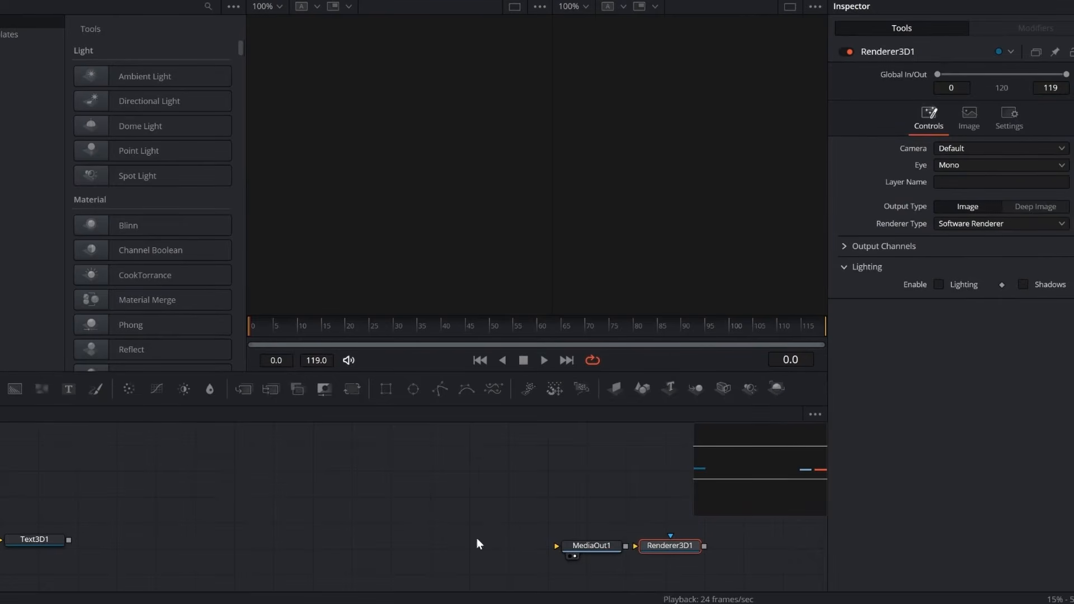
{"action": "left_click_drag", "start_coordinate": [69, 540], "coordinate": [557, 547]}
{"action": "right_click", "coordinate": [496, 538]}
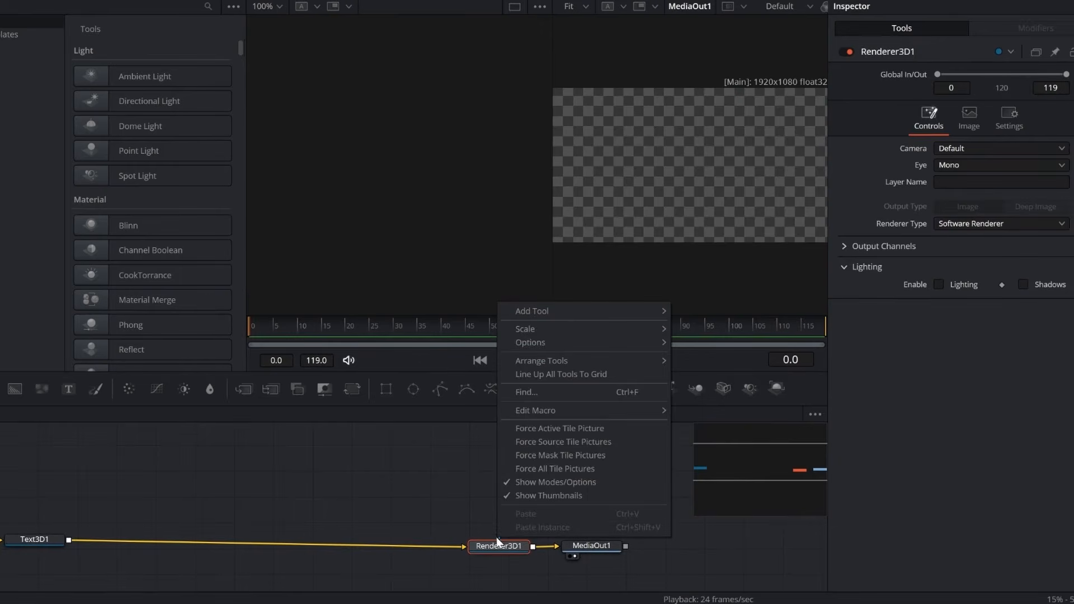
{"action": "left_click", "coordinate": [284, 421]}
Insert a Replace Material 3D node followed by a Displace 3D node after Text3D1.
{"action": "left_click", "coordinate": [38, 542]}
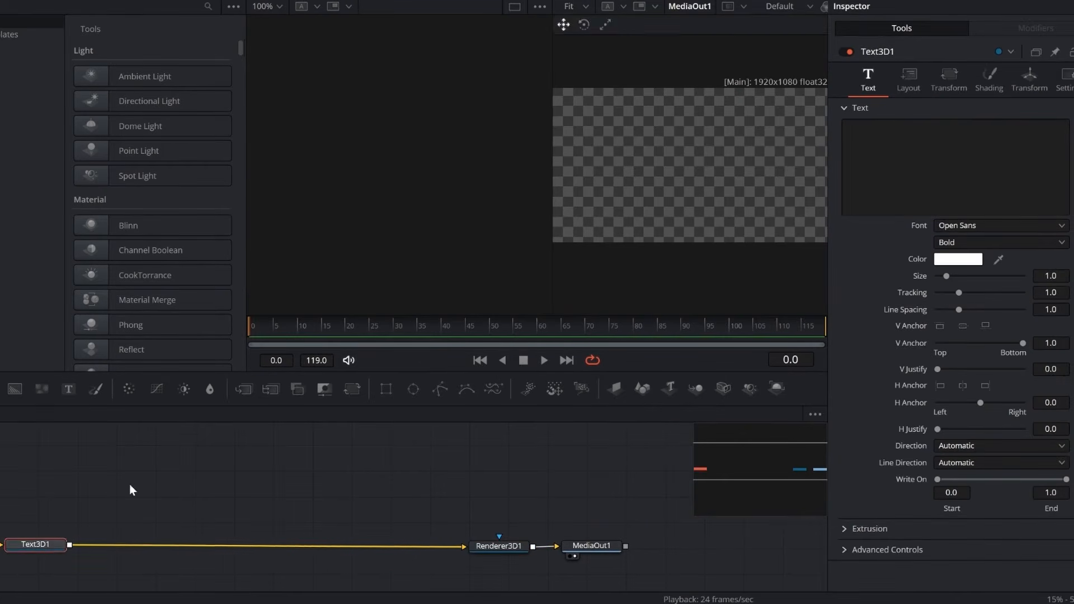
{"action": "key", "text": "shift+space"}
{"action": "type", "text": "re"}
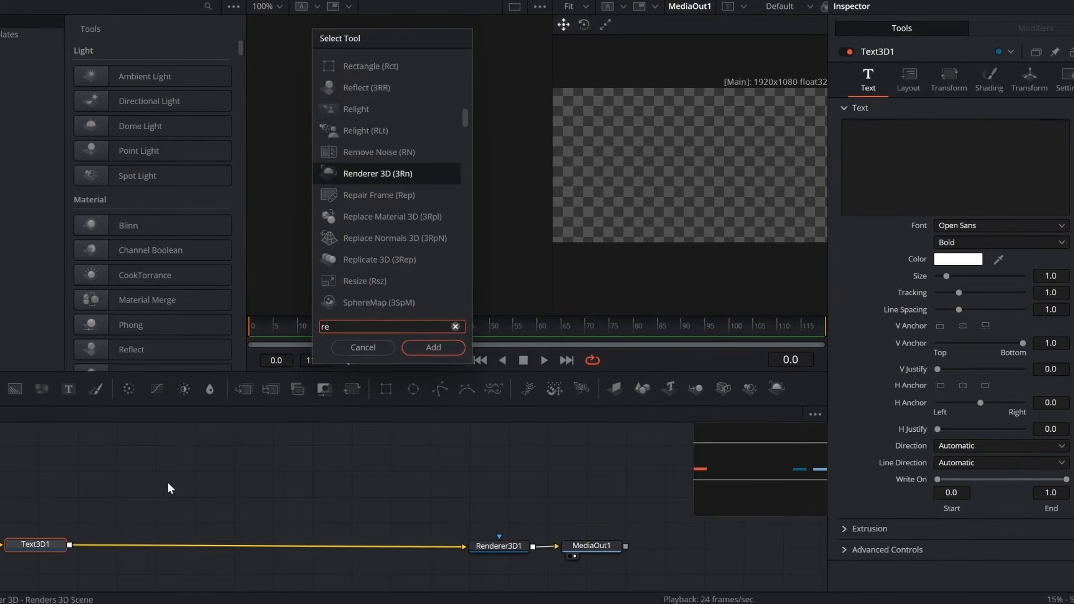
{"action": "left_click", "coordinate": [375, 217]}
{"action": "left_click", "coordinate": [433, 348]}
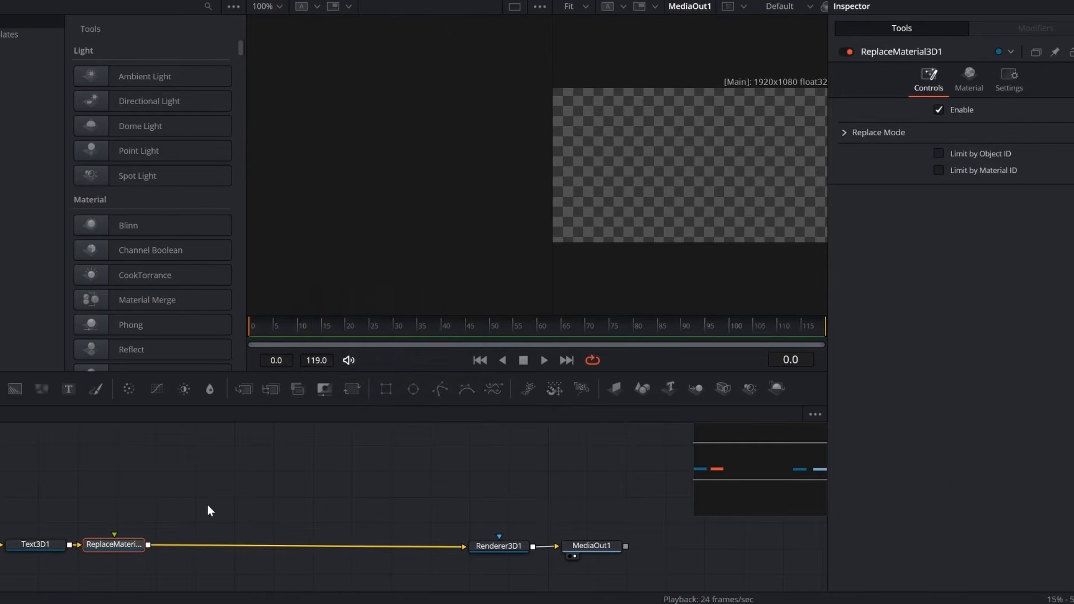
{"action": "key", "text": "shift+space"}
{"action": "type", "text": "dis"}
{"action": "left_click", "coordinate": [432, 347]}
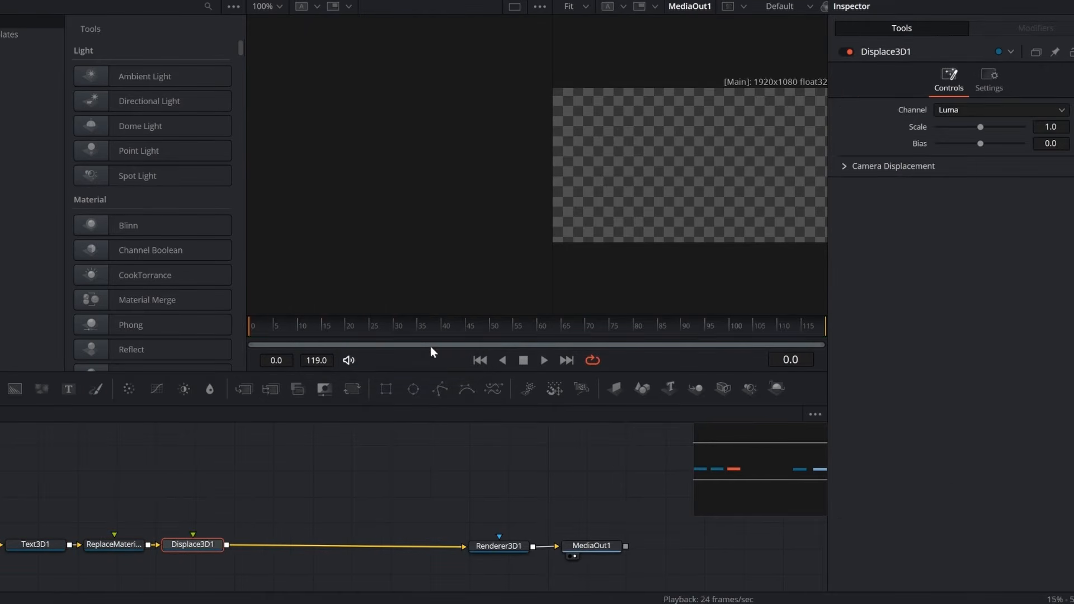
Insert a Merge 3D node after Displace3D1 and place it midway before Renderer3D1.
{"action": "key", "text": "shift+space"}
{"action": "type", "text": "merge"}
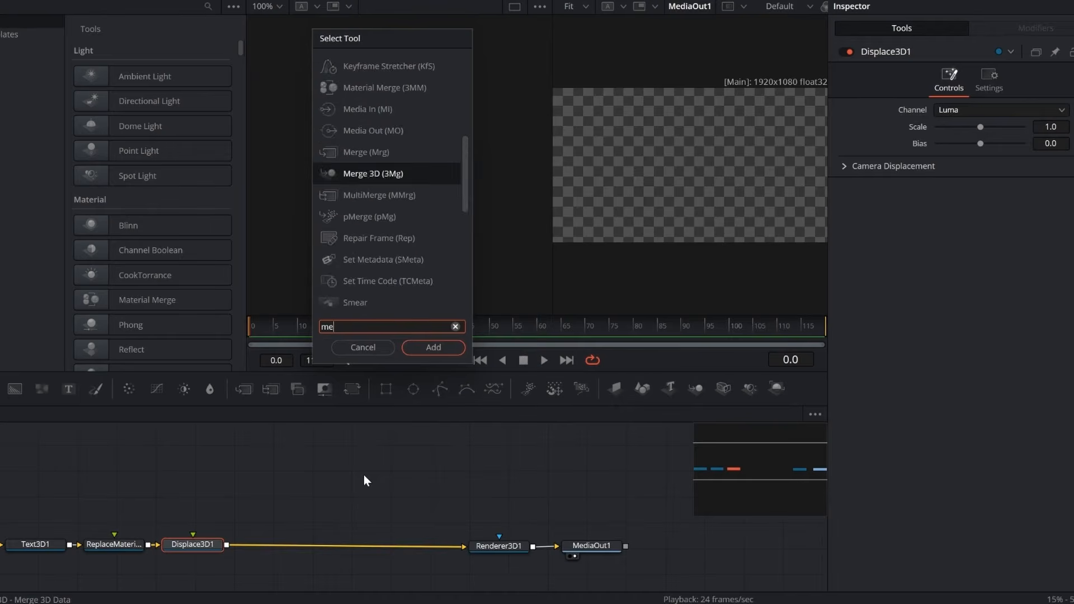
{"action": "left_click", "coordinate": [432, 347]}
{"action": "right_click", "coordinate": [289, 545]}
{"action": "left_click_drag", "start_coordinate": [288, 545], "coordinate": [365, 542]}
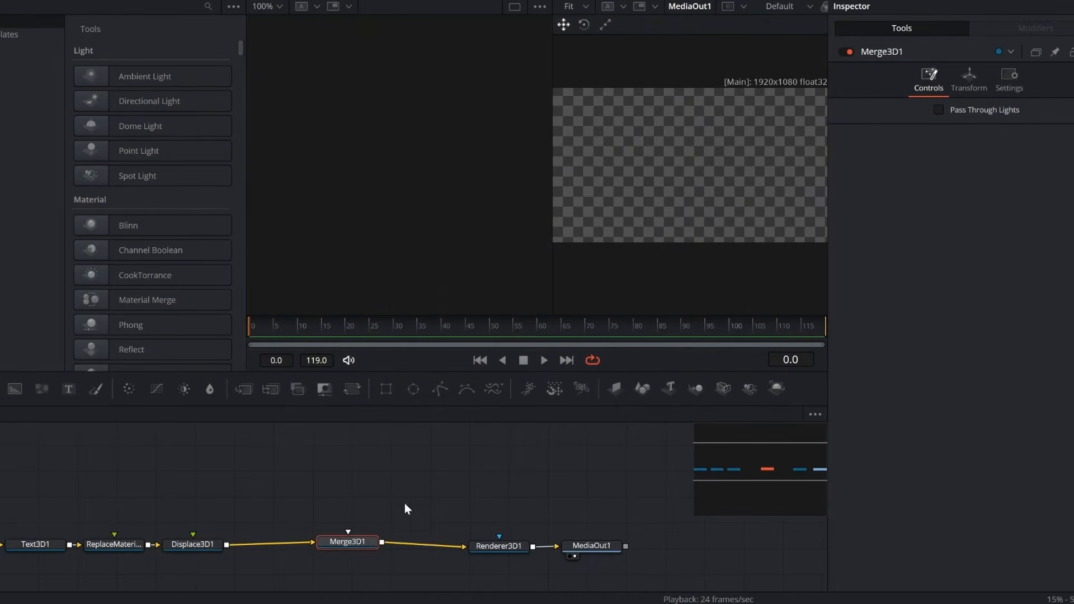
Add a Directional Light node connected to Merge3D1, and enable shadows in Renderer3D1.
{"action": "left_click", "coordinate": [403, 502]}
{"action": "key", "text": "shift+space"}
{"action": "type", "text": "direct"}
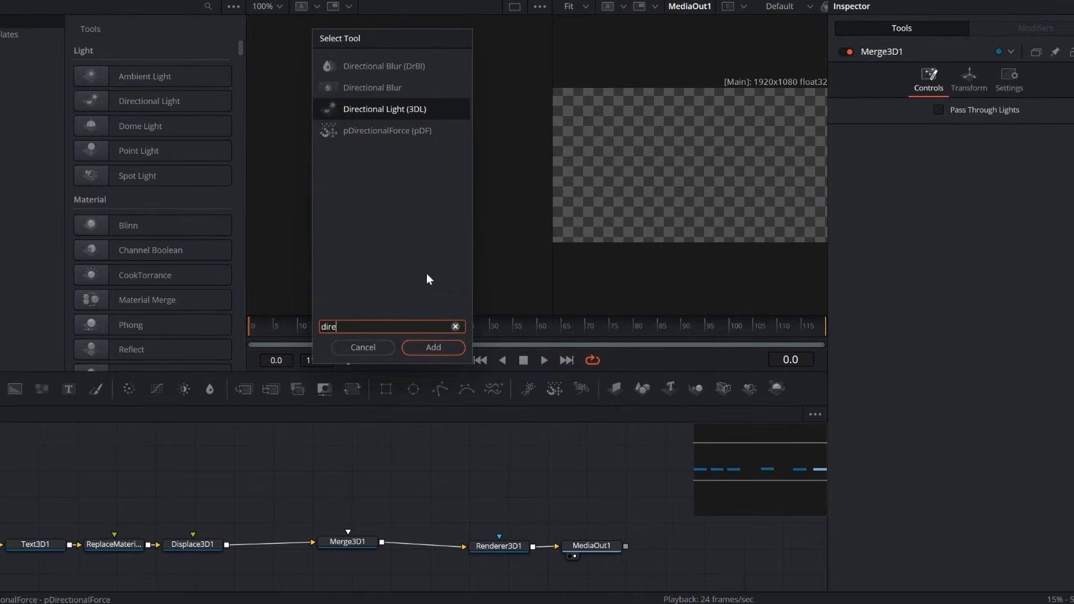
{"action": "key", "text": "Return"}
{"action": "left_click_drag", "start_coordinate": [362, 456], "coordinate": [348, 534]}
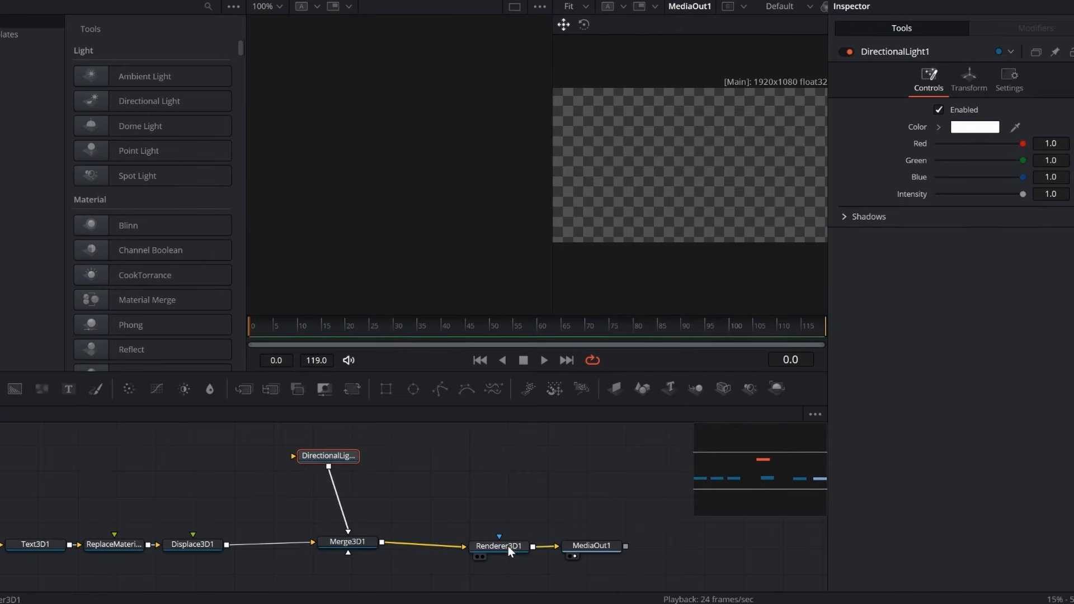
{"action": "left_click", "coordinate": [498, 546]}
{"action": "left_click", "coordinate": [1024, 284]}
Enter "Text 3d" as the text of Text3D1 and set its V Anchor to 0.
{"action": "left_click", "coordinate": [34, 544]}
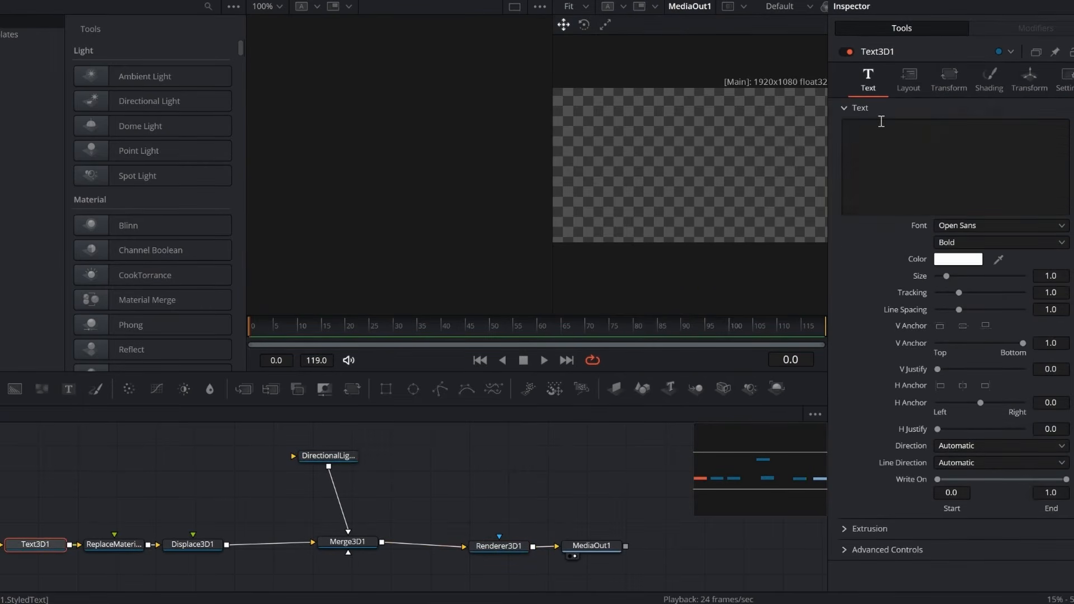
{"action": "left_click", "coordinate": [864, 130]}
{"action": "type", "text": "Text 3d"}
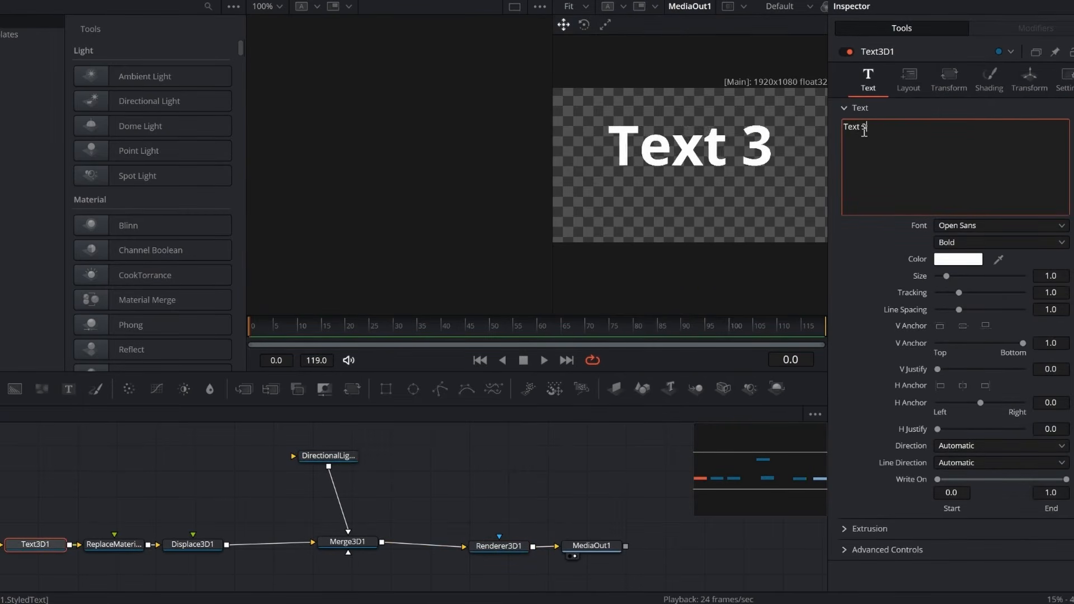
{"action": "left_click", "coordinate": [1066, 309]}
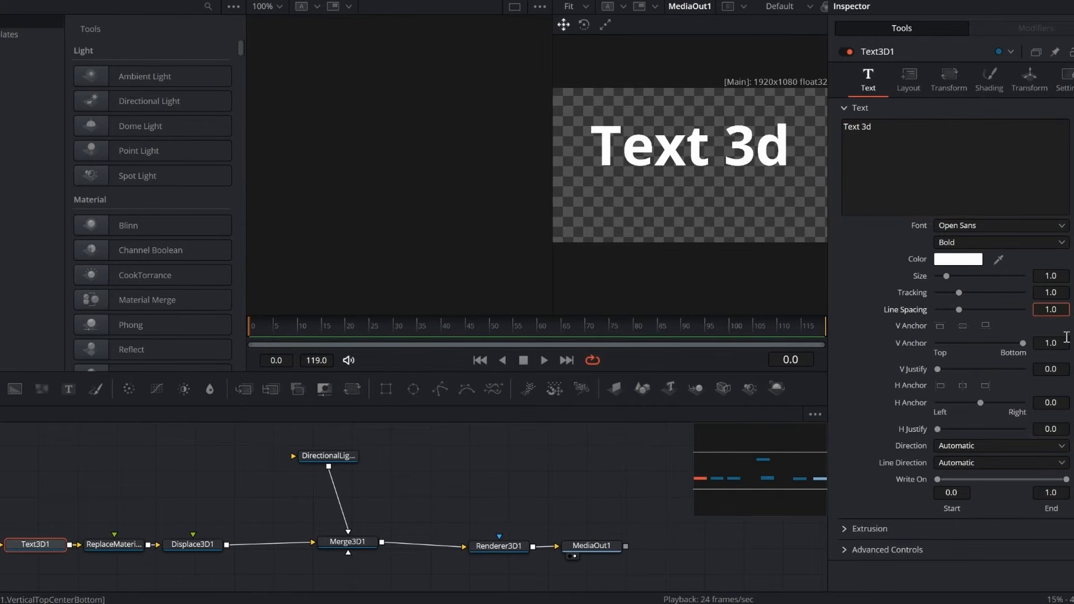
{"action": "left_click", "coordinate": [1066, 344]}
{"action": "type", "text": "0"}
{"action": "key", "text": "Tab"}
Reposition the Directional Light node directly above Merge3D1 in the node graph.
{"action": "left_click", "coordinate": [334, 456]}
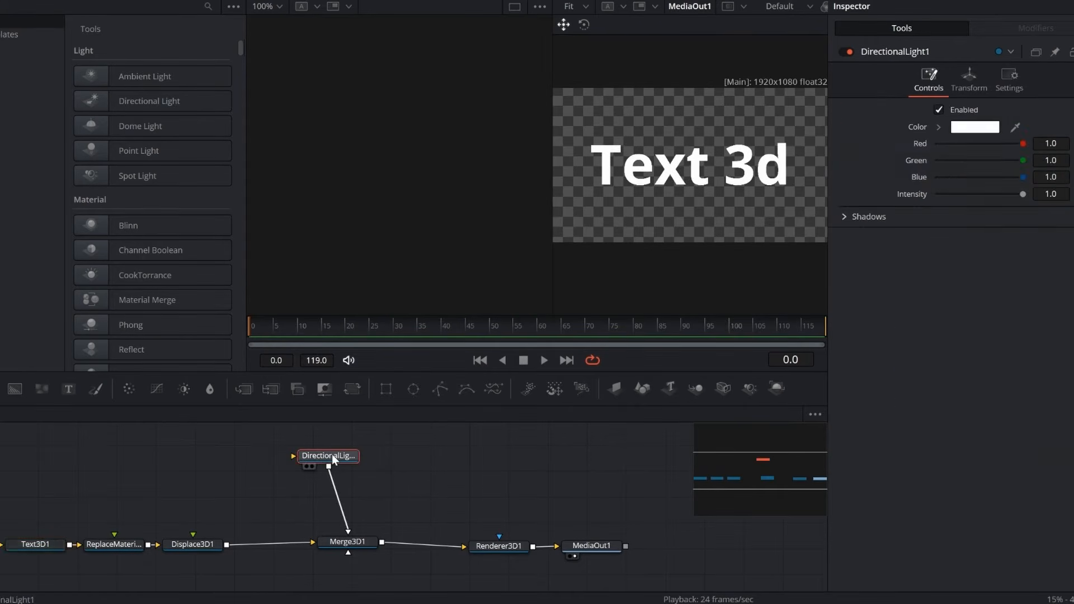
{"action": "right_click", "coordinate": [336, 457]}
{"action": "left_click_drag", "start_coordinate": [323, 458], "coordinate": [346, 458]}
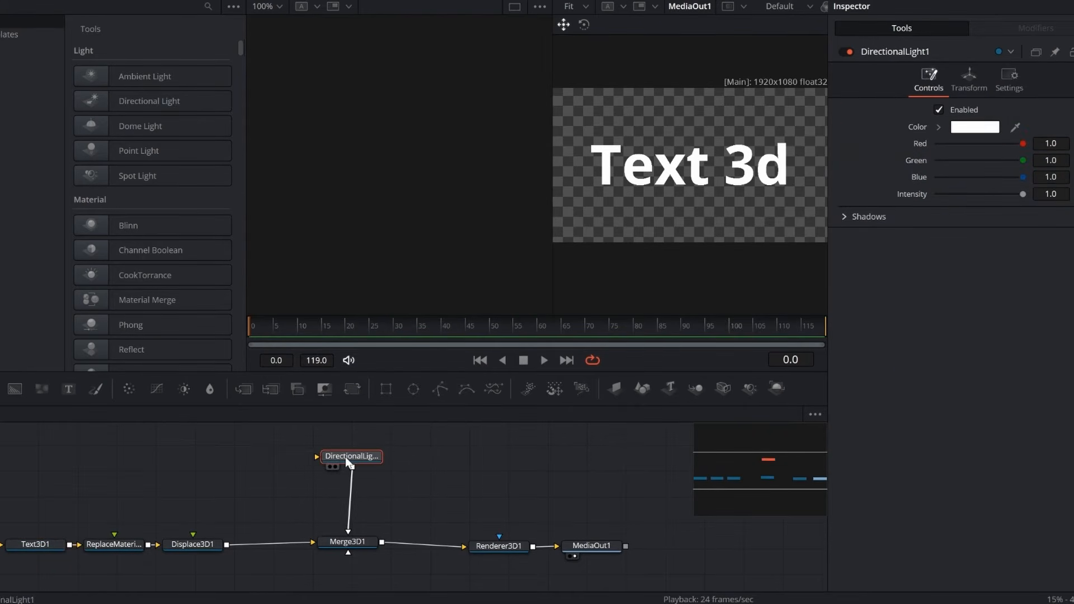
Add the Rectangle Fly-Through background from the Fusion templates and connect it to the Replace Material node's material input.
{"action": "left_click", "coordinate": [114, 547]}
{"action": "left_click", "coordinate": [160, 7]}
{"action": "left_click", "coordinate": [161, 7]}
{"action": "left_click", "coordinate": [17, 59]}
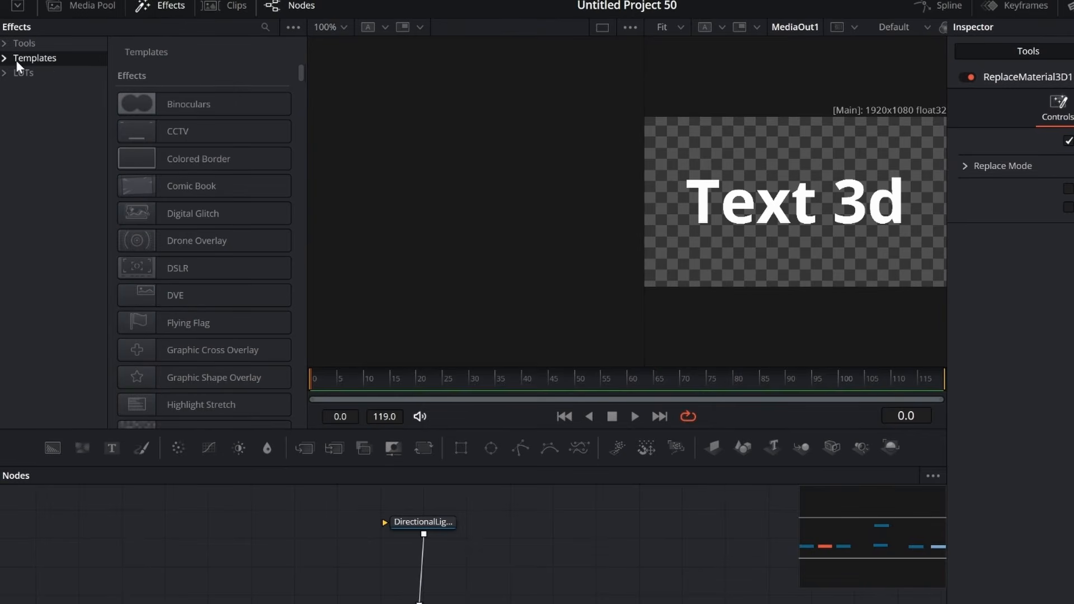
{"action": "left_click", "coordinate": [34, 88]}
{"action": "left_click", "coordinate": [18, 88]}
{"action": "left_click", "coordinate": [70, 161]}
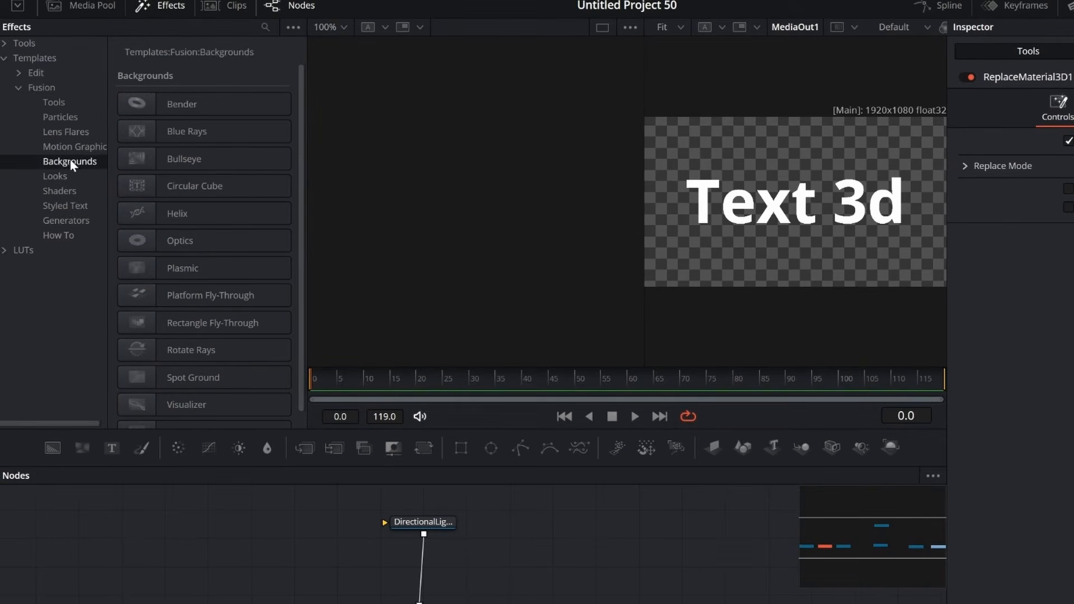
{"action": "left_click", "coordinate": [227, 327]}
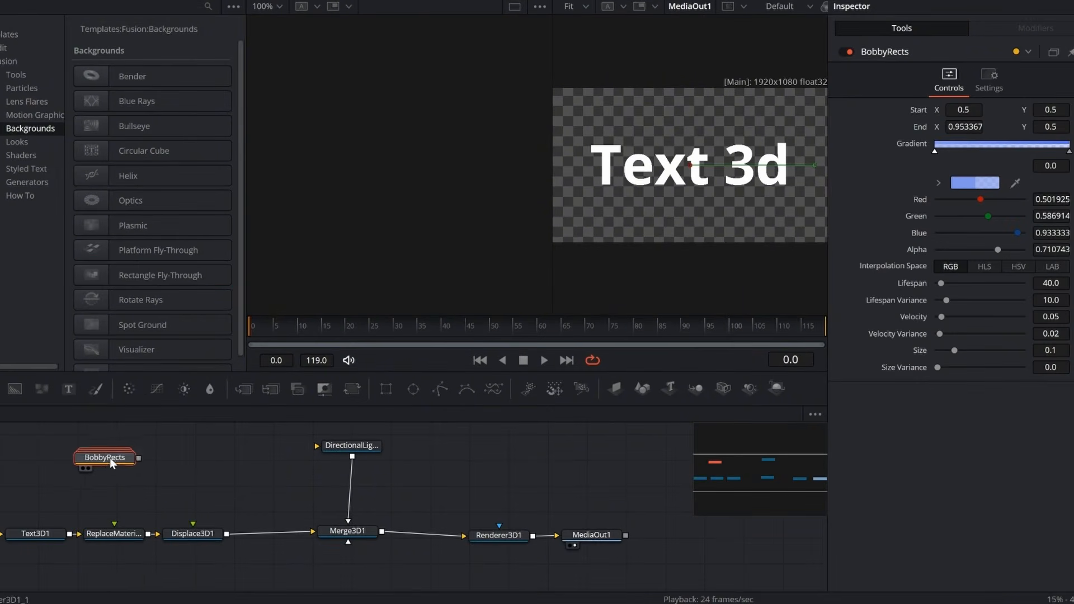
{"action": "left_click_drag", "start_coordinate": [136, 455], "coordinate": [113, 528]}
Add a FastNoise node, connect it to Displace3D1, and move the playhead to frame 119.
{"action": "key", "text": "shift+space"}
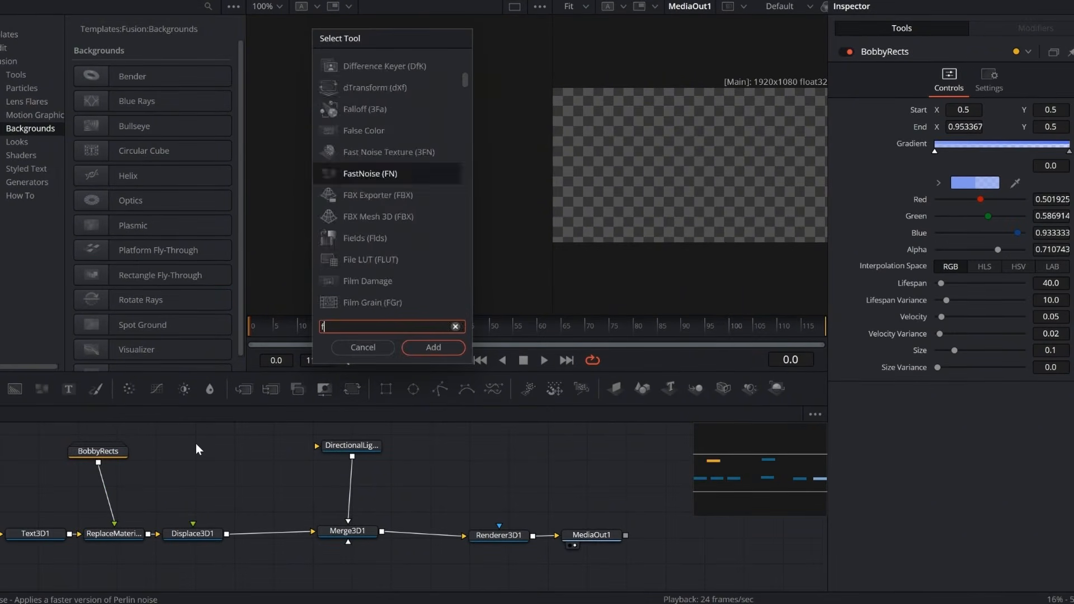
{"action": "type", "text": "fast"}
{"action": "key", "text": "Return"}
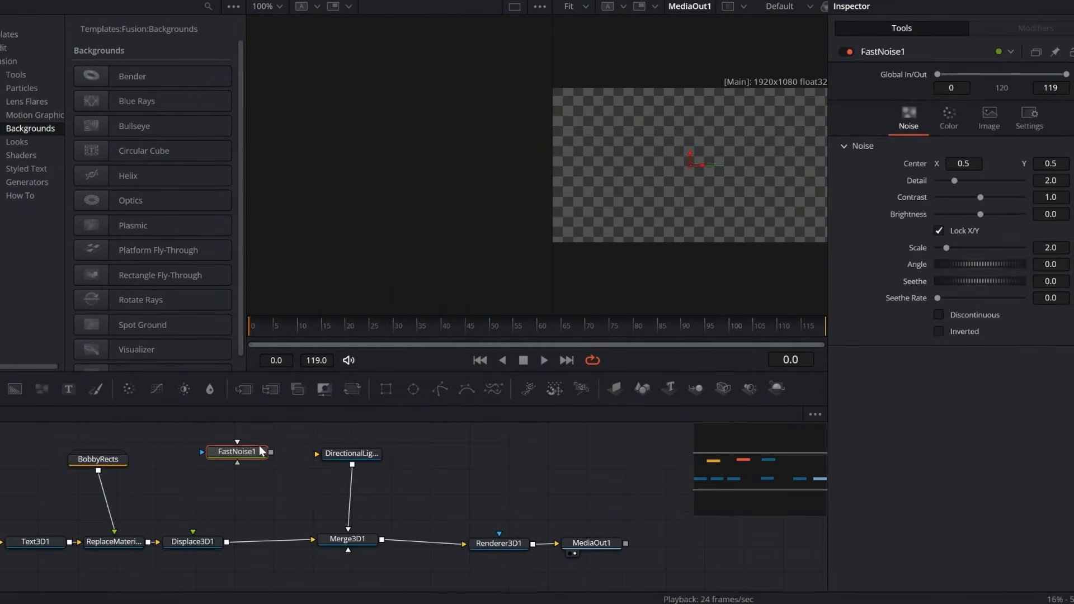
{"action": "left_click_drag", "start_coordinate": [271, 452], "coordinate": [194, 536]}
{"action": "left_click_drag", "start_coordinate": [237, 451], "coordinate": [194, 453]}
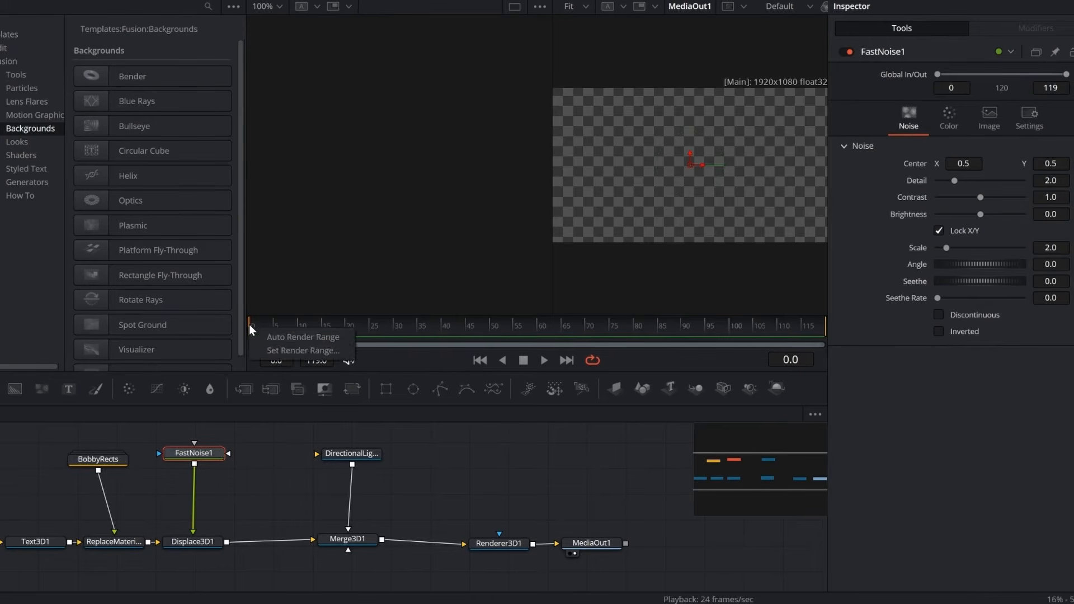
{"action": "left_click_drag", "start_coordinate": [250, 326], "coordinate": [832, 344]}
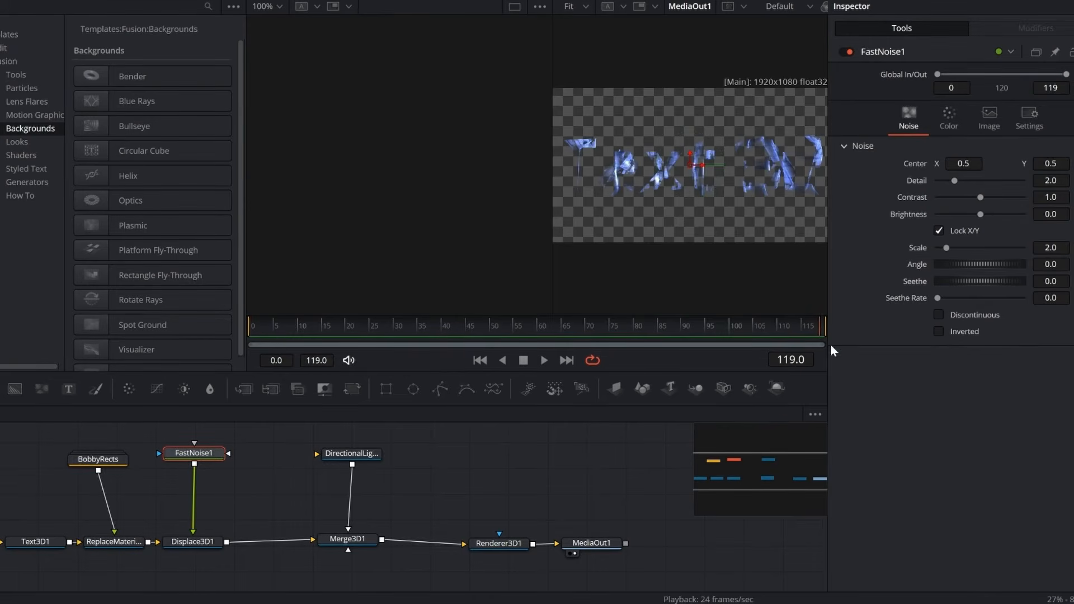
Recolor the BobbyRects gradient from black at the start to white at the end.
{"action": "left_click", "coordinate": [102, 461]}
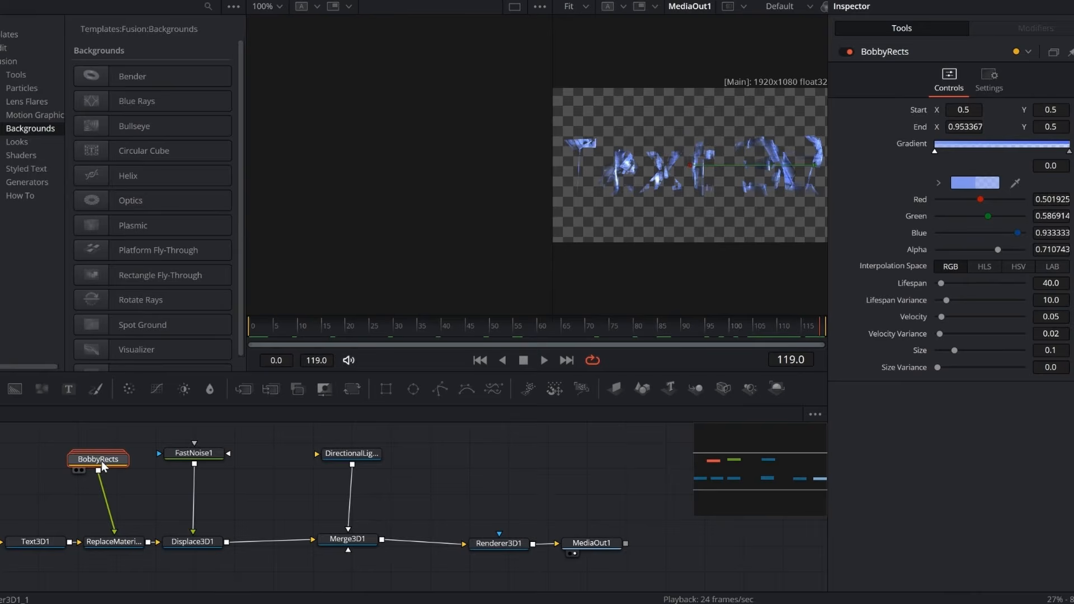
{"action": "left_click", "coordinate": [890, 166]}
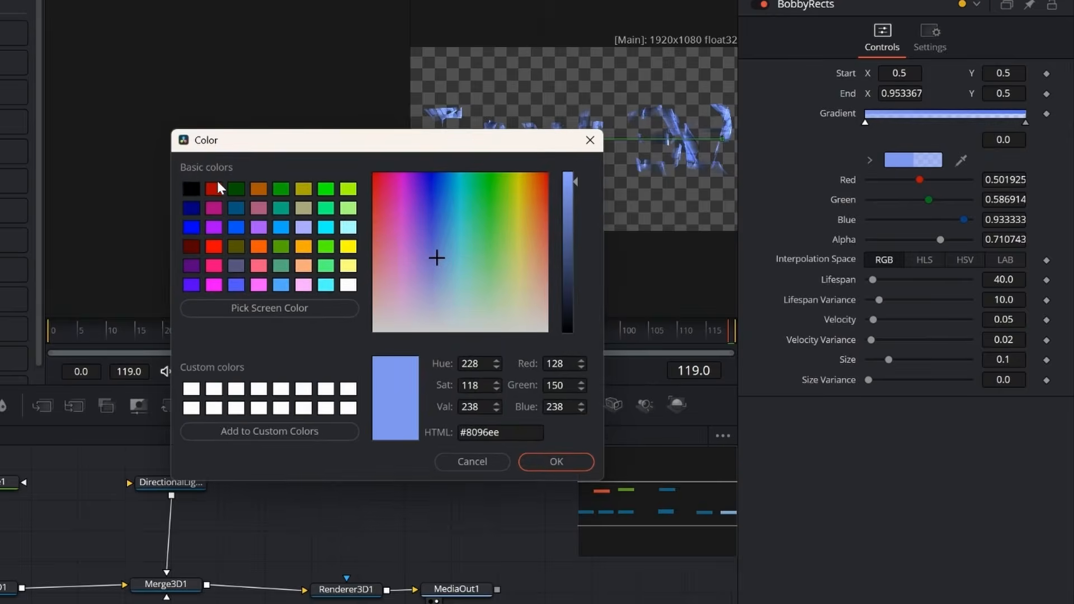
{"action": "left_click", "coordinate": [198, 193]}
{"action": "left_click", "coordinate": [582, 465]}
{"action": "left_click", "coordinate": [1027, 122]}
{"action": "left_click", "coordinate": [901, 160]}
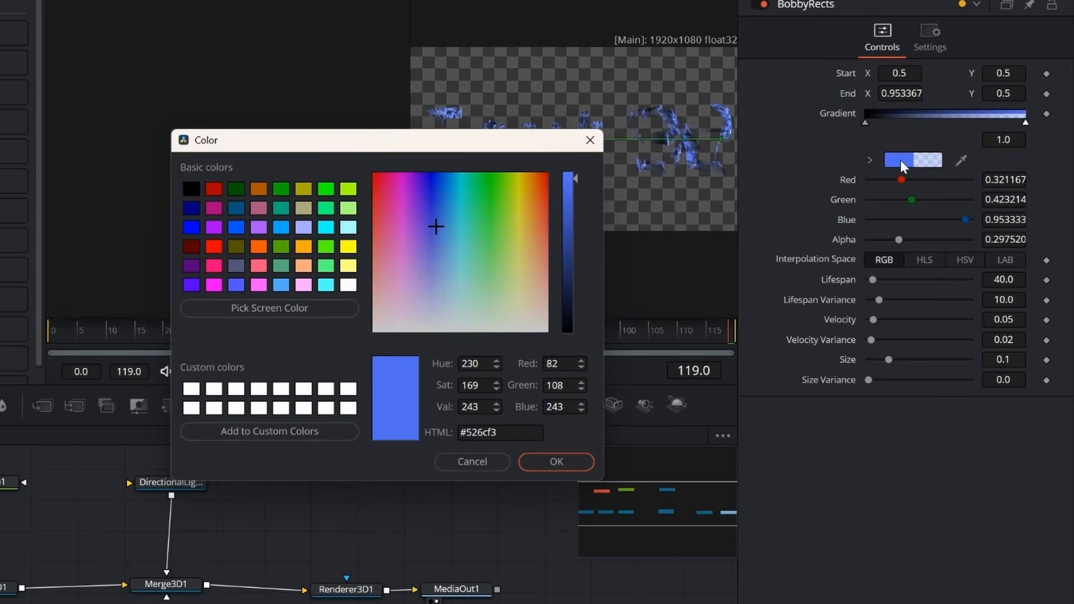
{"action": "left_click", "coordinate": [349, 279]}
{"action": "left_click", "coordinate": [573, 465]}
Set BobbyRects' lifespan variance to 0, velocity to 0.5, velocity variance to 1.0 and size variance to 0.5.
{"action": "left_click_drag", "start_coordinate": [880, 301], "coordinate": [972, 345]}
{"action": "double_click", "coordinate": [1019, 319]}
{"action": "type", "text": "0.5"}
{"action": "key", "text": "Tab"}
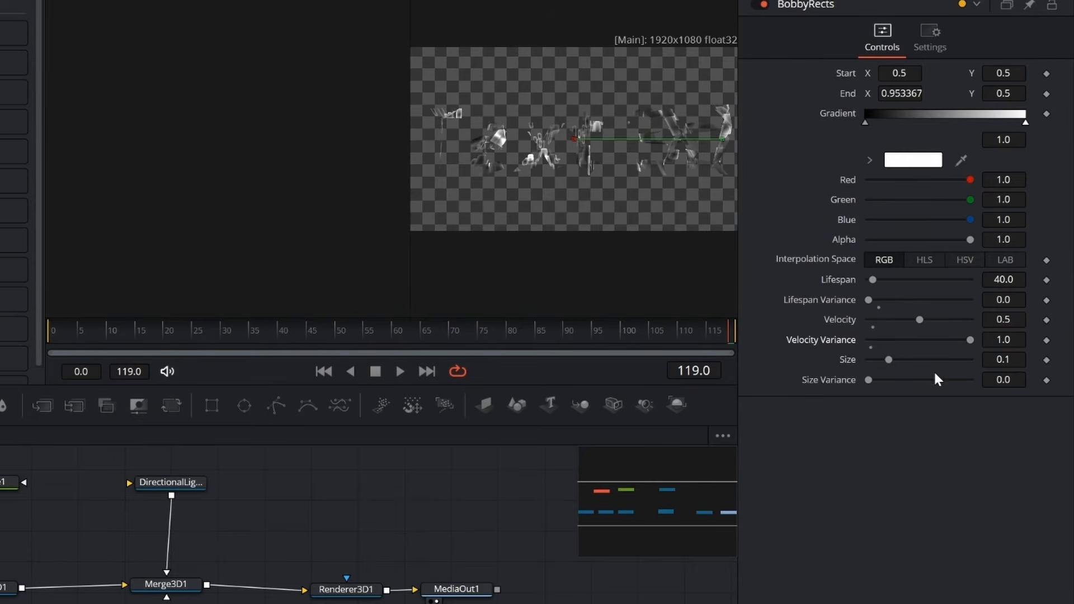
{"action": "left_click", "coordinate": [1012, 380]}
{"action": "key", "text": "BackSpace"}
{"action": "key", "text": "Tab"}
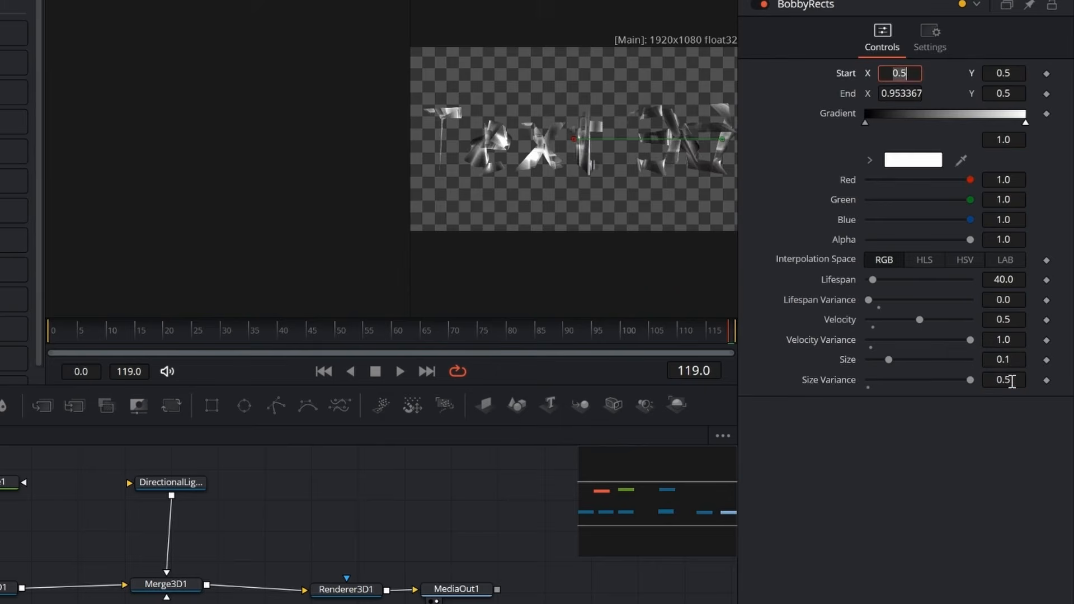
Animate BobbyRects' size from 0 at frame 0 to about 0.4 at frame 95, and play the result.
{"action": "left_click_drag", "start_coordinate": [892, 367], "coordinate": [860, 385]}
{"action": "left_click_drag", "start_coordinate": [727, 337], "coordinate": [15, 372]}
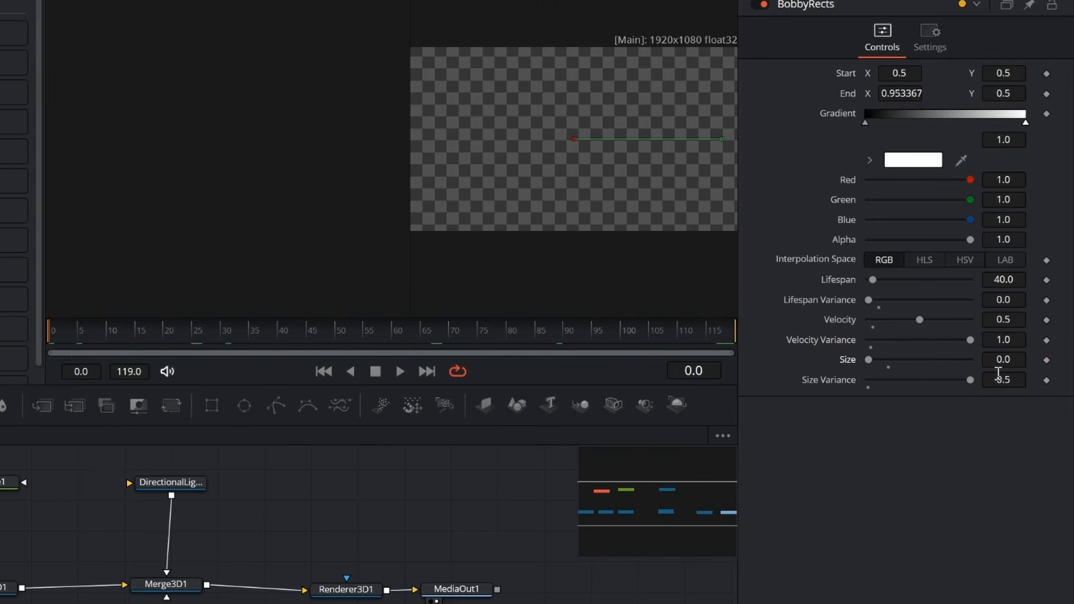
{"action": "left_click_drag", "start_coordinate": [74, 354], "coordinate": [596, 347]}
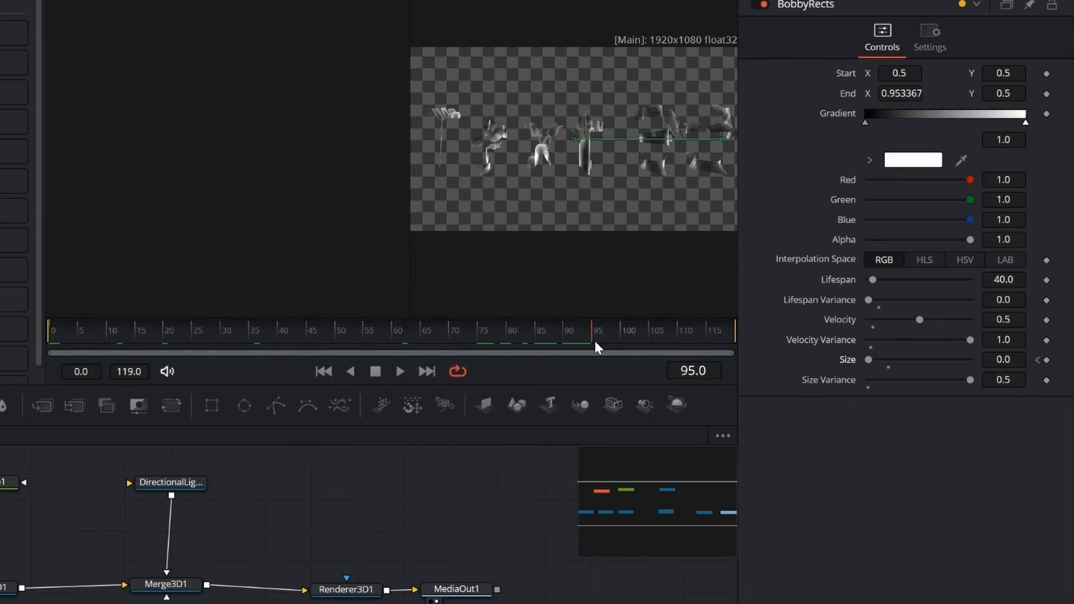
{"action": "right_click", "coordinate": [871, 365]}
{"action": "left_click", "coordinate": [889, 372]}
{"action": "left_click_drag", "start_coordinate": [892, 361], "coordinate": [950, 359]}
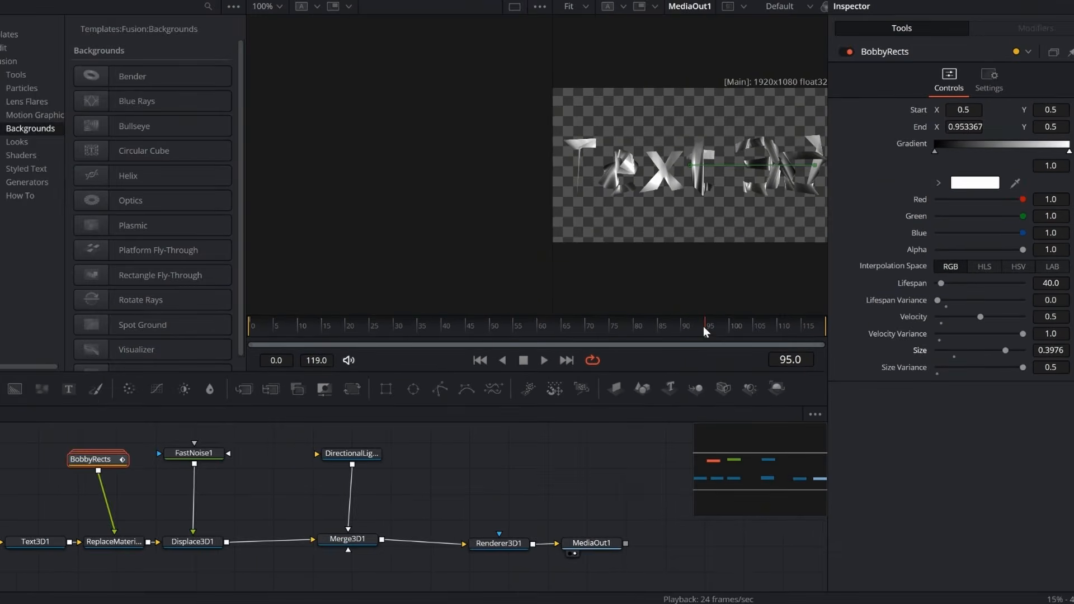
{"action": "left_click", "coordinate": [544, 361]}
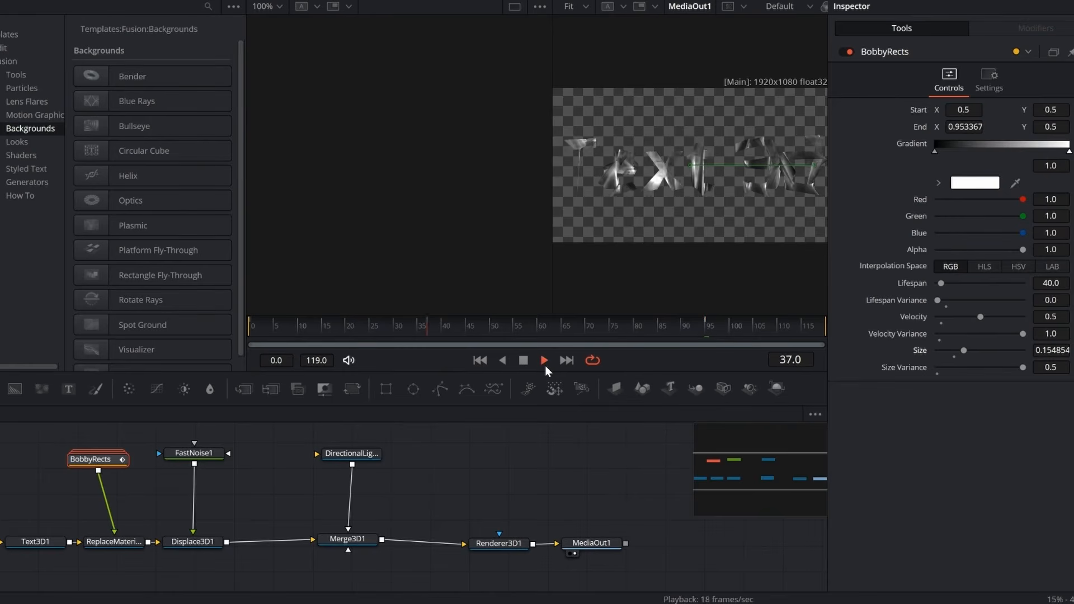
Set FastNoise1's detail to 80 and its scale to 20.
{"action": "left_click", "coordinate": [193, 453]}
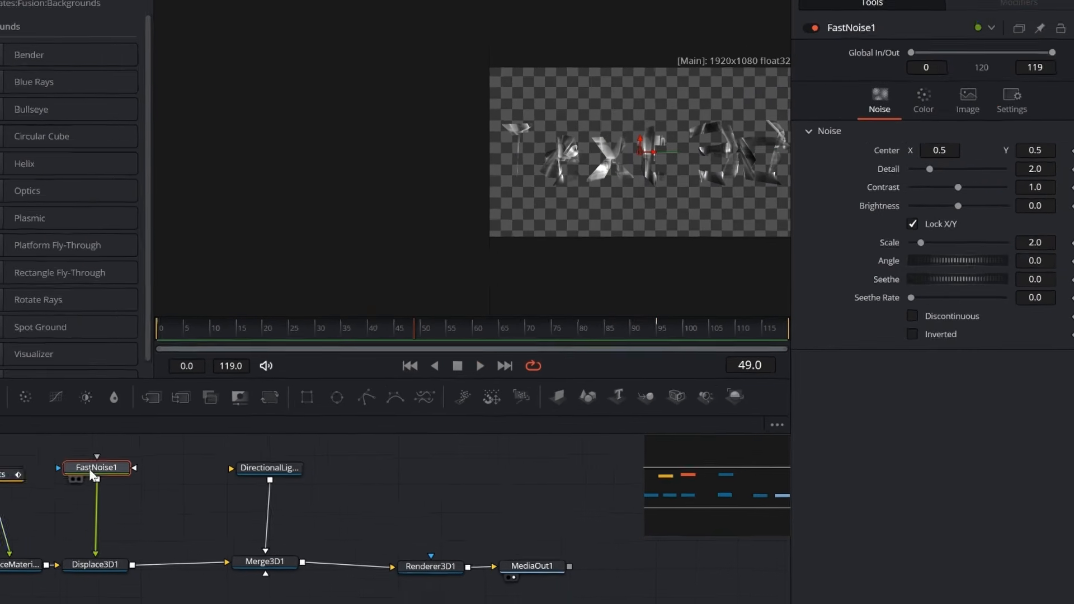
{"action": "left_click", "coordinate": [1039, 158]}
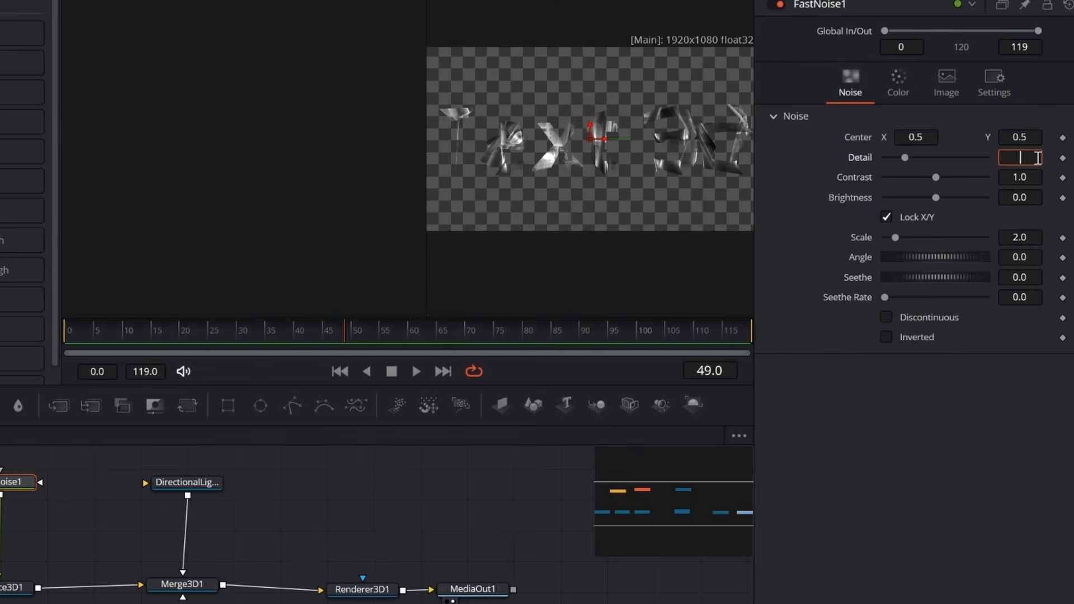
{"action": "type", "text": "80"}
{"action": "key", "text": "Tab"}
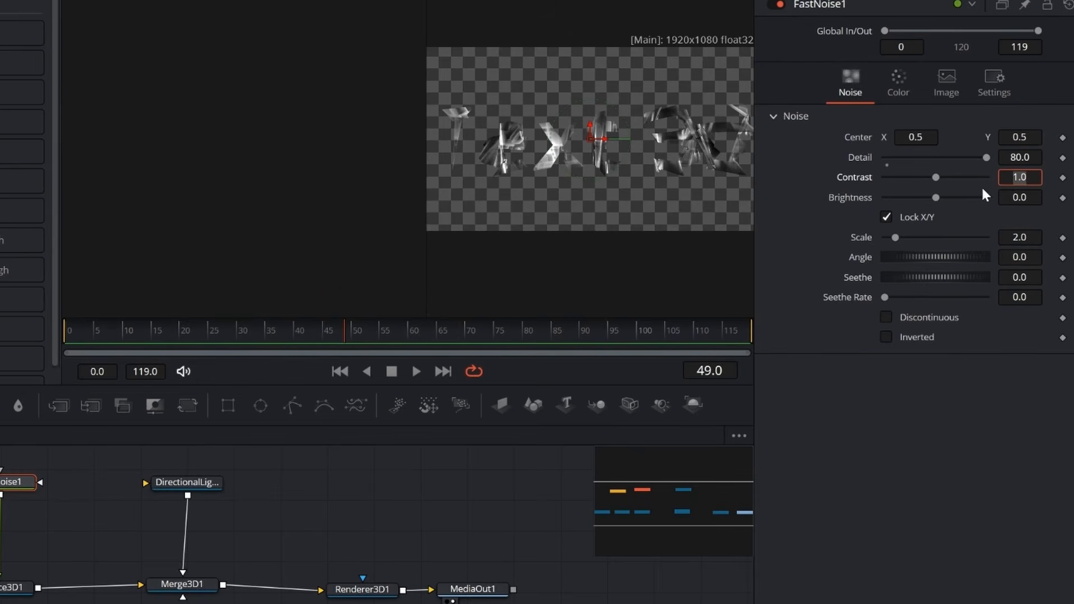
{"action": "left_click_drag", "start_coordinate": [897, 237], "coordinate": [1000, 237]}
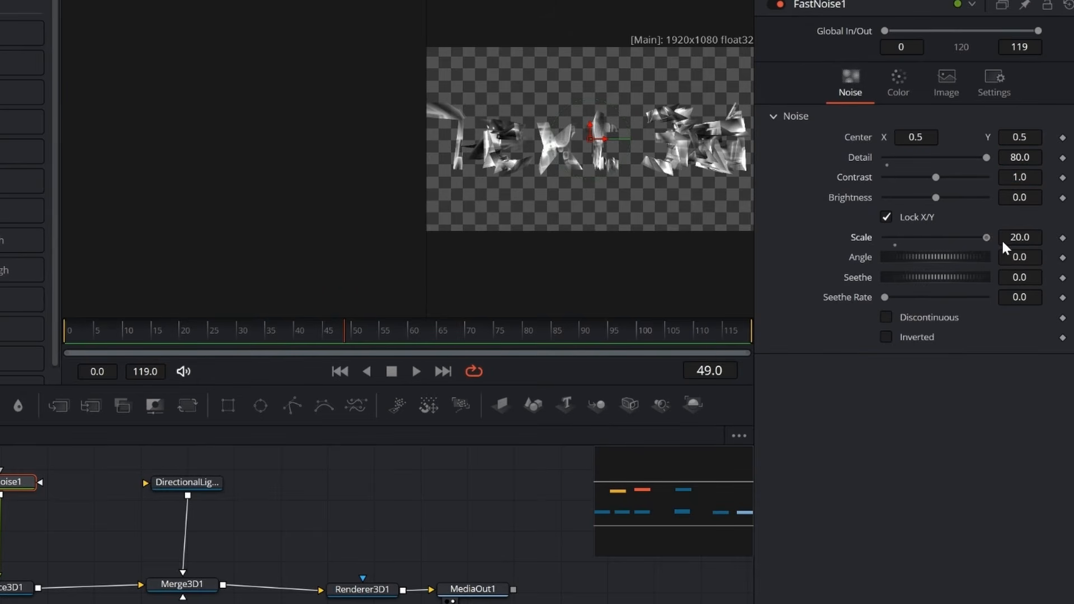
Keyframe FastNoise1's contrast from 1.1 at frame 0 to 0 at frame 95, and scrub back to check it.
{"action": "left_click_drag", "start_coordinate": [343, 336], "coordinate": [66, 331]}
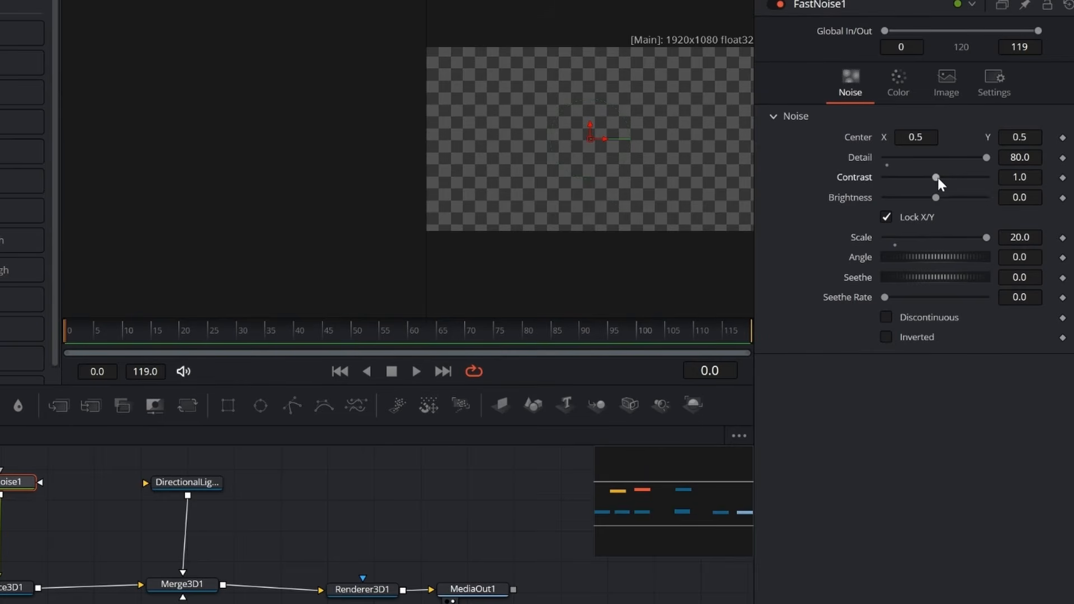
{"action": "left_click", "coordinate": [1035, 174]}
{"action": "type", "text": "1.1"}
{"action": "left_click", "coordinate": [1063, 178]}
{"action": "left_click_drag", "start_coordinate": [67, 336], "coordinate": [610, 367]}
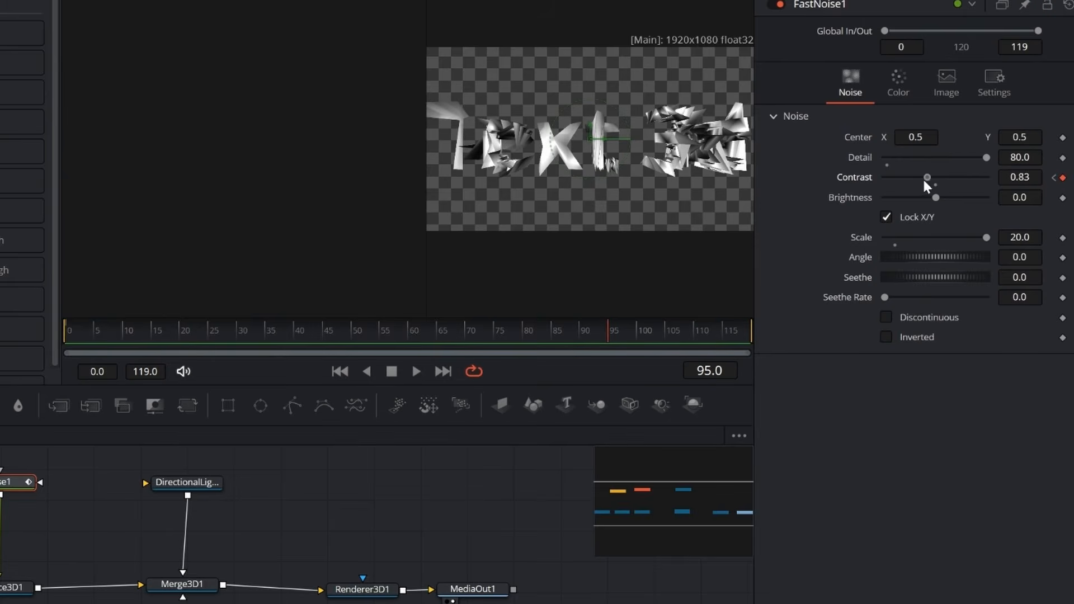
{"action": "left_click_drag", "start_coordinate": [924, 181], "coordinate": [872, 191]}
{"action": "left_click_drag", "start_coordinate": [609, 336], "coordinate": [578, 371]}
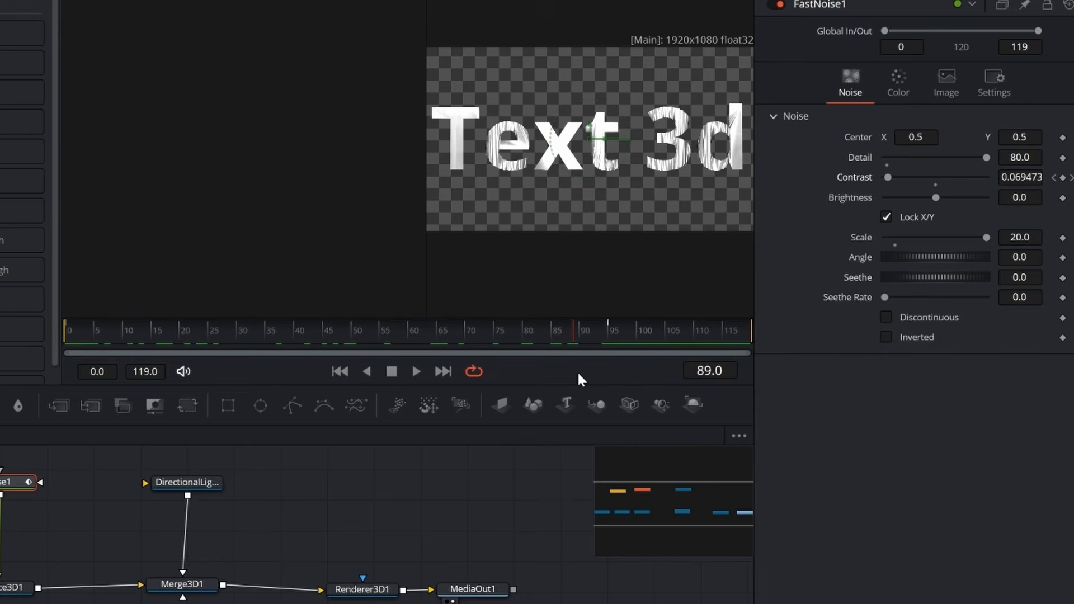
Lower FastNoise1's brightness to -0.44 and play the composition from the start.
{"action": "left_click_drag", "start_coordinate": [935, 199], "coordinate": [914, 201]}
{"action": "left_click_drag", "start_coordinate": [574, 344], "coordinate": [181, 381]}
{"action": "left_click", "coordinate": [339, 371]}
{"action": "left_click", "coordinate": [416, 372]}
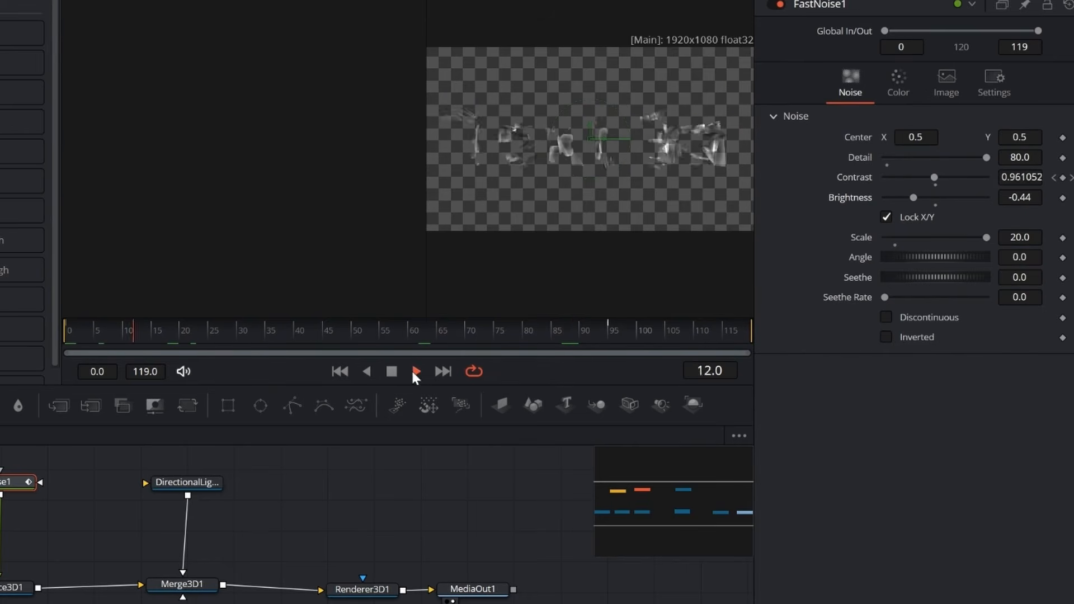
Set FastNoise1's angle to about 148.7 and seethe to 0.6, and raise its seethe rate above zero.
{"action": "left_click_drag", "start_coordinate": [921, 255], "coordinate": [966, 254]}
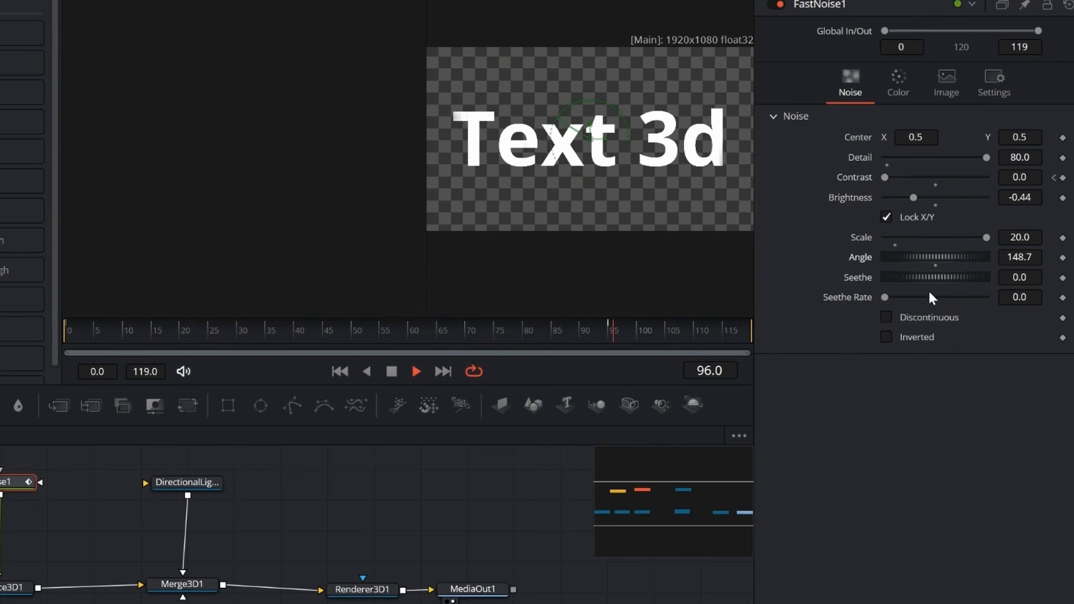
{"action": "left_click", "coordinate": [1032, 278]}
{"action": "type", "text": "0.6"}
{"action": "key", "text": "Tab"}
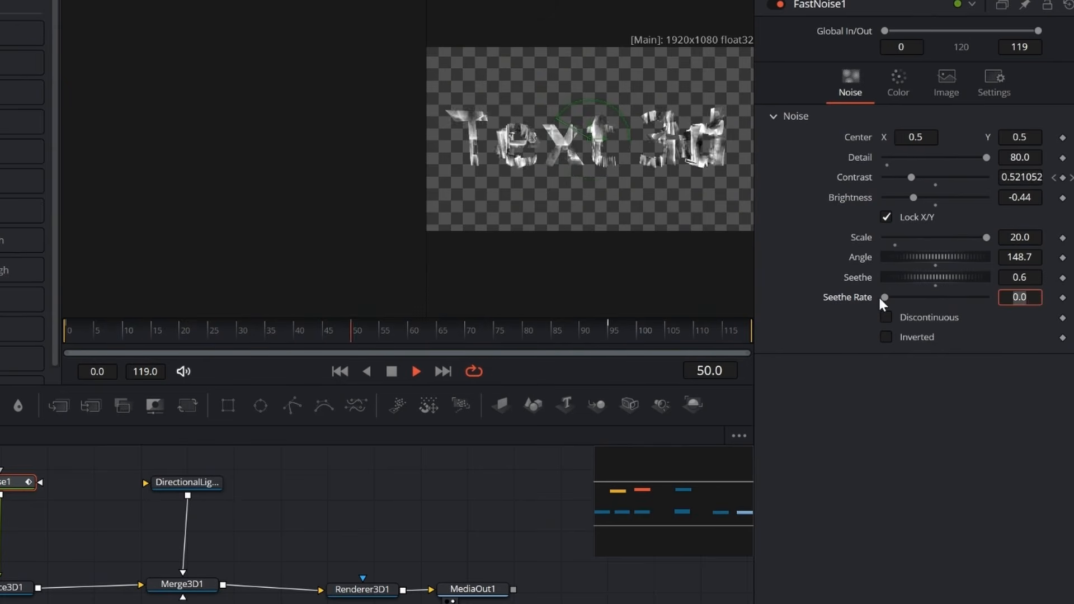
{"action": "left_click_drag", "start_coordinate": [882, 296], "coordinate": [958, 300]}
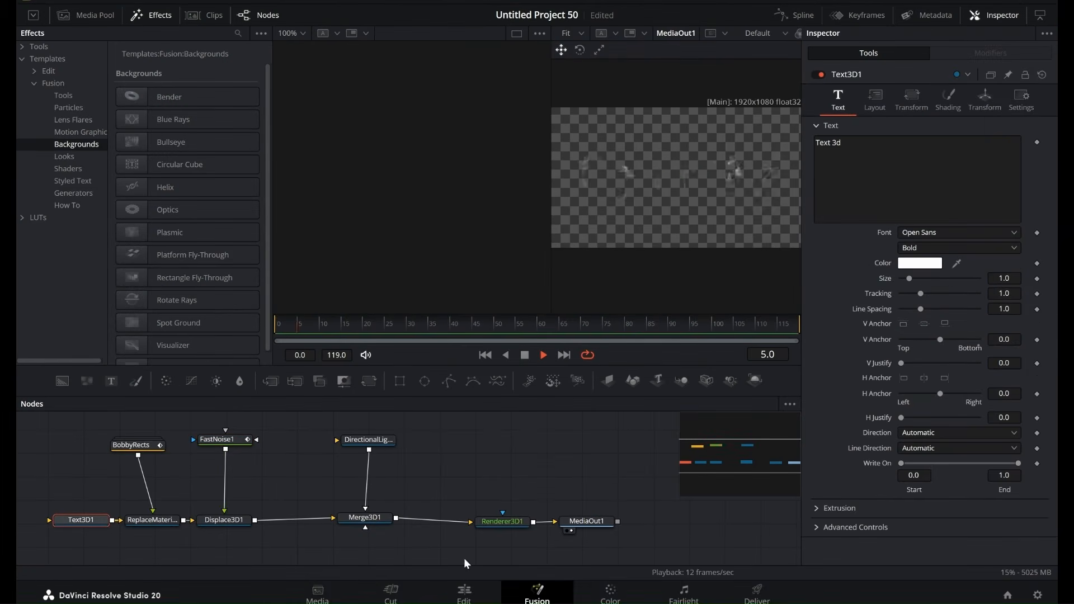
Switch to the Edit page and play the Fusion Composition clip from the start of the timeline.
{"action": "left_click", "coordinate": [464, 594]}
{"action": "left_click_drag", "start_coordinate": [635, 462], "coordinate": [272, 474]}
{"action": "left_click_drag", "start_coordinate": [373, 420], "coordinate": [136, 422]}
{"action": "left_click", "coordinate": [549, 365]}
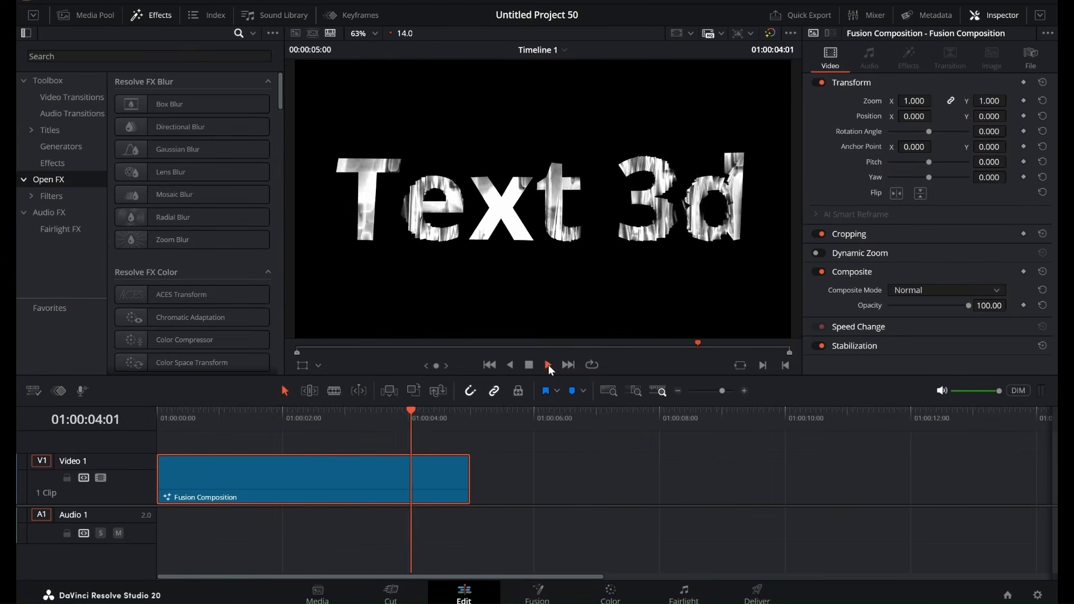
Search the Open FX effects for "EDGE" and apply Edge Detect to the Fusion Composition clip.
{"action": "left_click", "coordinate": [49, 81]}
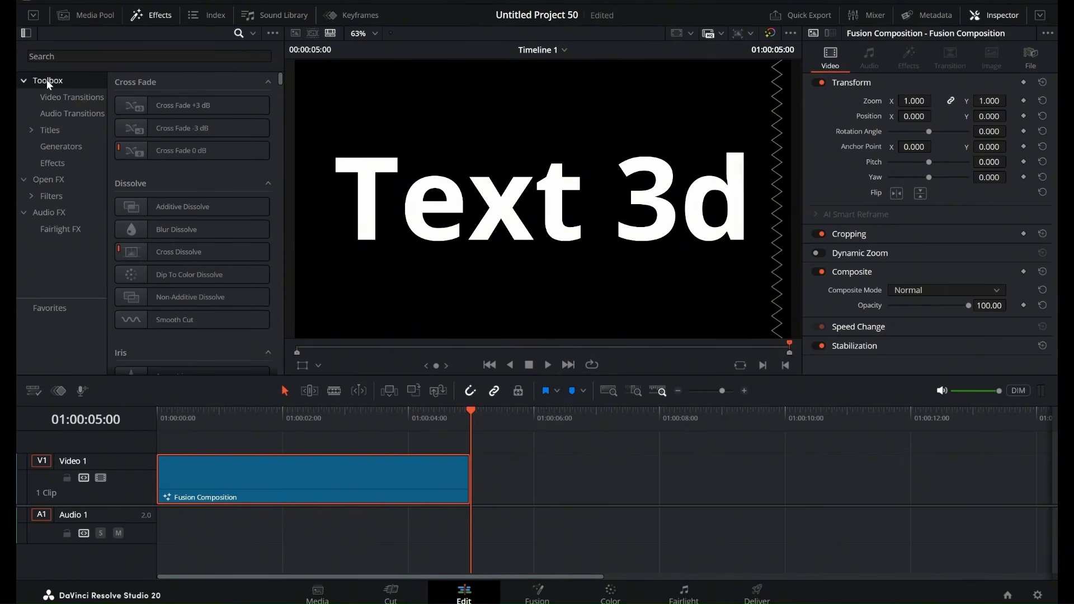
{"action": "left_click", "coordinate": [69, 54]}
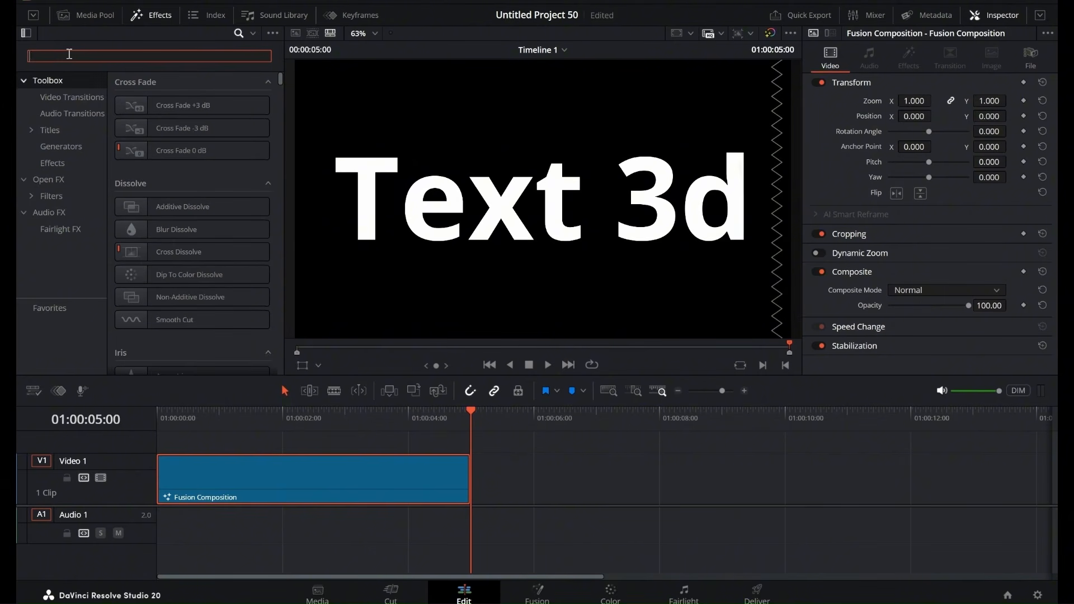
{"action": "type", "text": "EDGE"}
{"action": "left_click", "coordinate": [55, 180]}
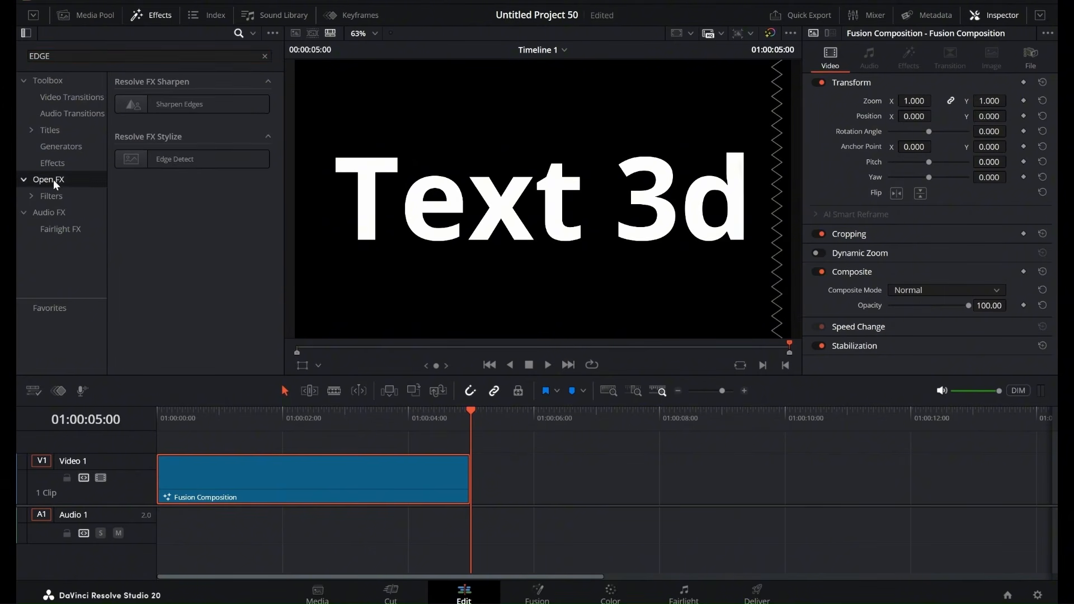
{"action": "left_click_drag", "start_coordinate": [179, 165], "coordinate": [258, 486]}
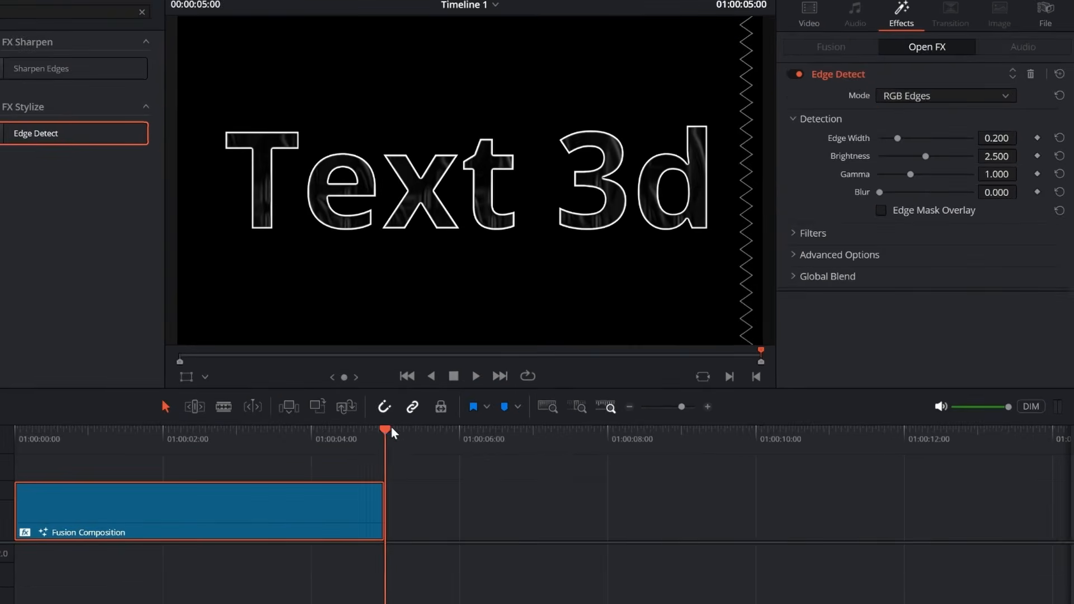
With the playhead at 01:00:01:23, set Edge Detect to Grayscale Edges with a pure red (#ff0000) edge color.
{"action": "left_click", "coordinate": [158, 427]}
{"action": "left_click_drag", "start_coordinate": [17, 448], "coordinate": [160, 445]}
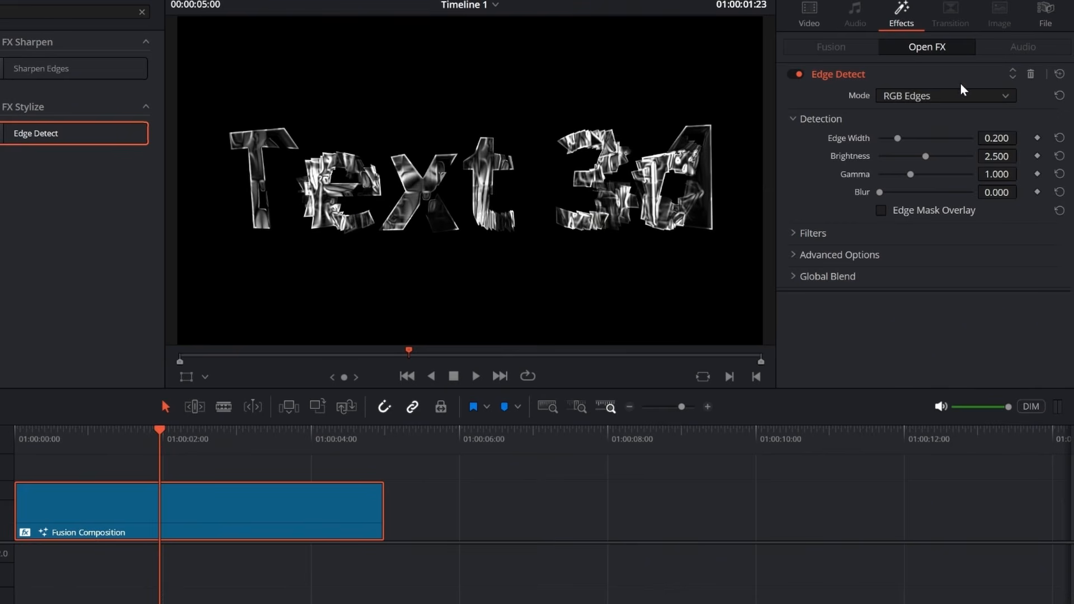
{"action": "left_click", "coordinate": [985, 100]}
{"action": "left_click", "coordinate": [938, 134]}
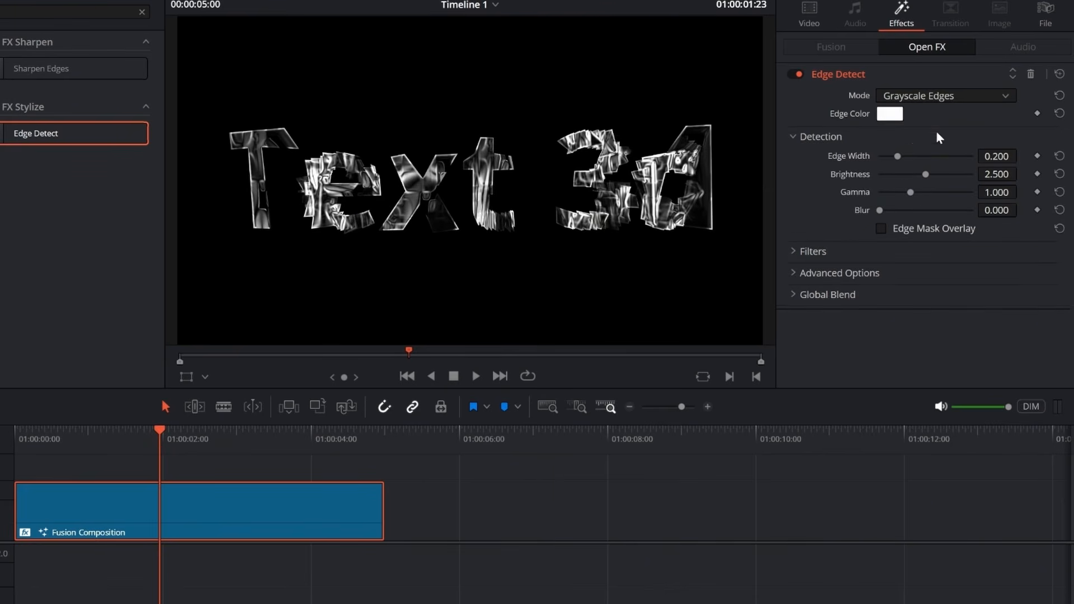
{"action": "left_click", "coordinate": [889, 114]}
{"action": "left_click", "coordinate": [288, 252]}
{"action": "left_click_drag", "start_coordinate": [476, 152], "coordinate": [301, 191]}
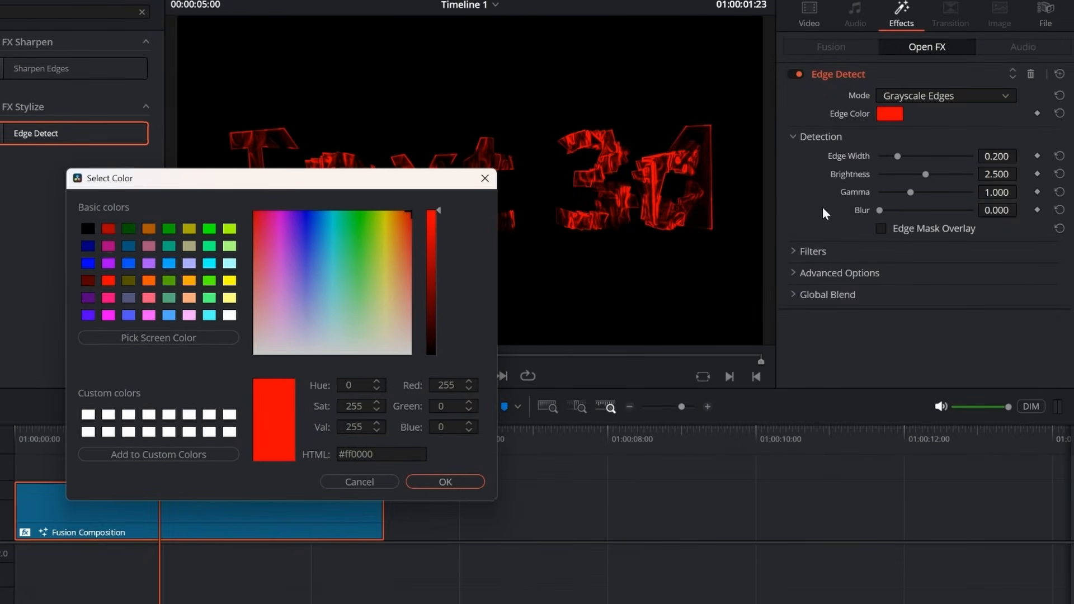
{"action": "left_click", "coordinate": [445, 481]}
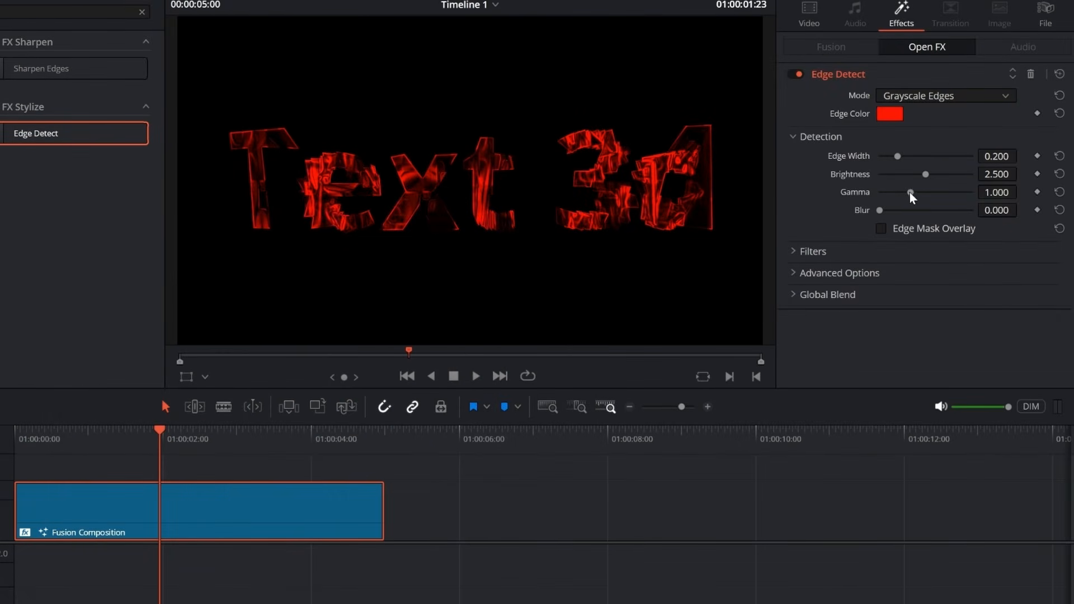
Raise Edge Detect's gamma to 2.000 and brightness to about 3.1, and play the clip from the start.
{"action": "left_click_drag", "start_coordinate": [911, 193], "coordinate": [992, 193]}
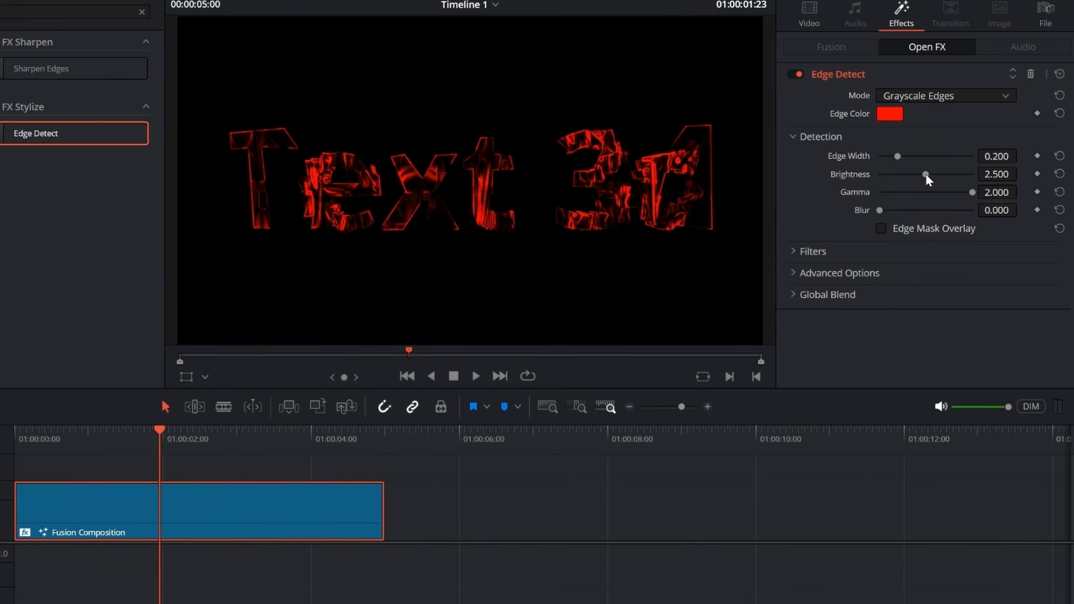
{"action": "left_click_drag", "start_coordinate": [927, 178], "coordinate": [939, 179]}
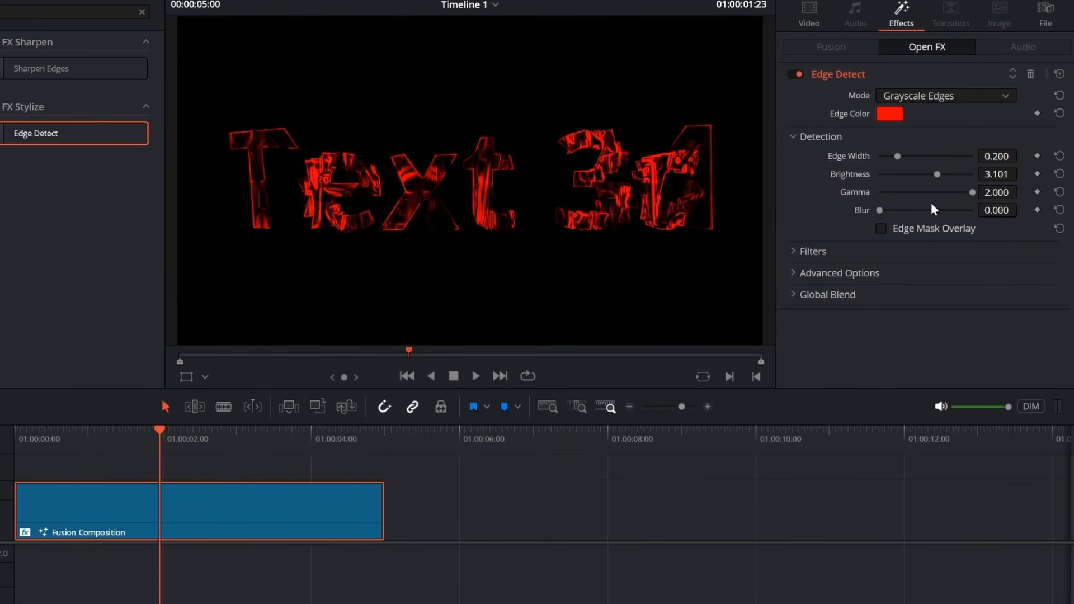
{"action": "left_click_drag", "start_coordinate": [159, 430], "coordinate": [12, 447]}
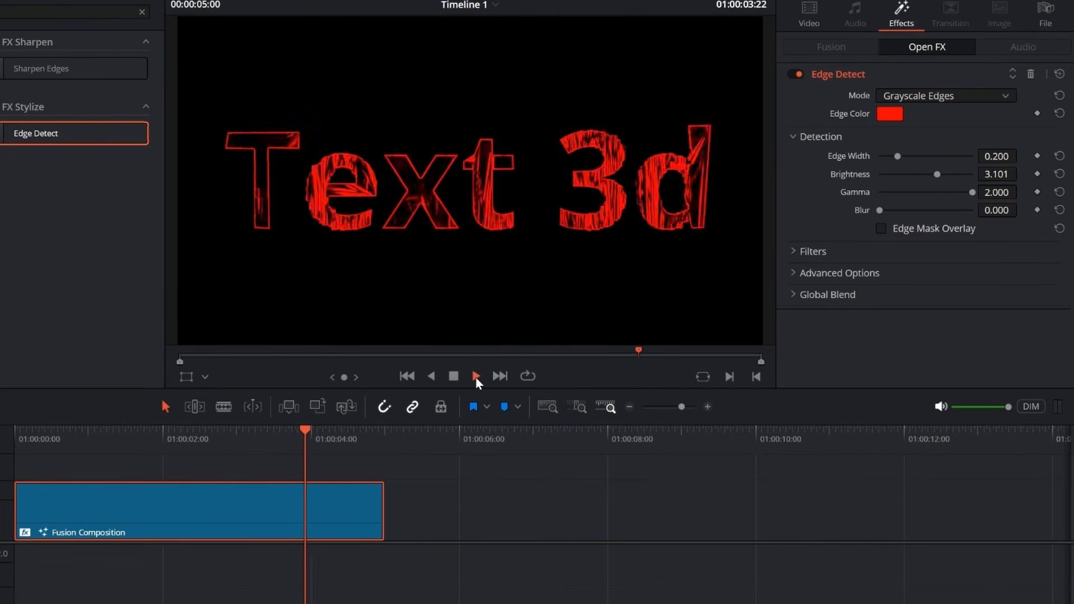
Park the playhead at 01:00:04:01, search the effects for "GLOW" and apply Glow to the Fusion Composition clip.
{"action": "left_click_drag", "start_coordinate": [384, 433], "coordinate": [324, 448]}
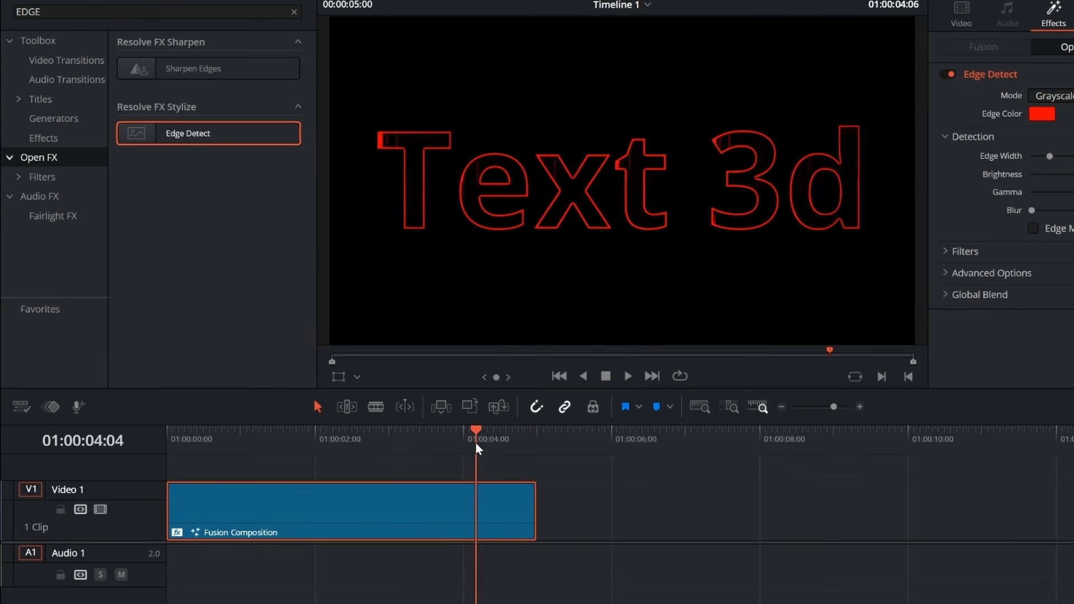
{"action": "mouse_move", "coordinate": [477, 450]}
{"action": "left_mouse_down"}
{"action": "mouse_move", "coordinate": [525, 452]}
{"action": "mouse_move", "coordinate": [468, 451]}
{"action": "left_mouse_up"}
{"action": "double_click", "coordinate": [105, 10]}
{"action": "key", "text": "BackSpace"}
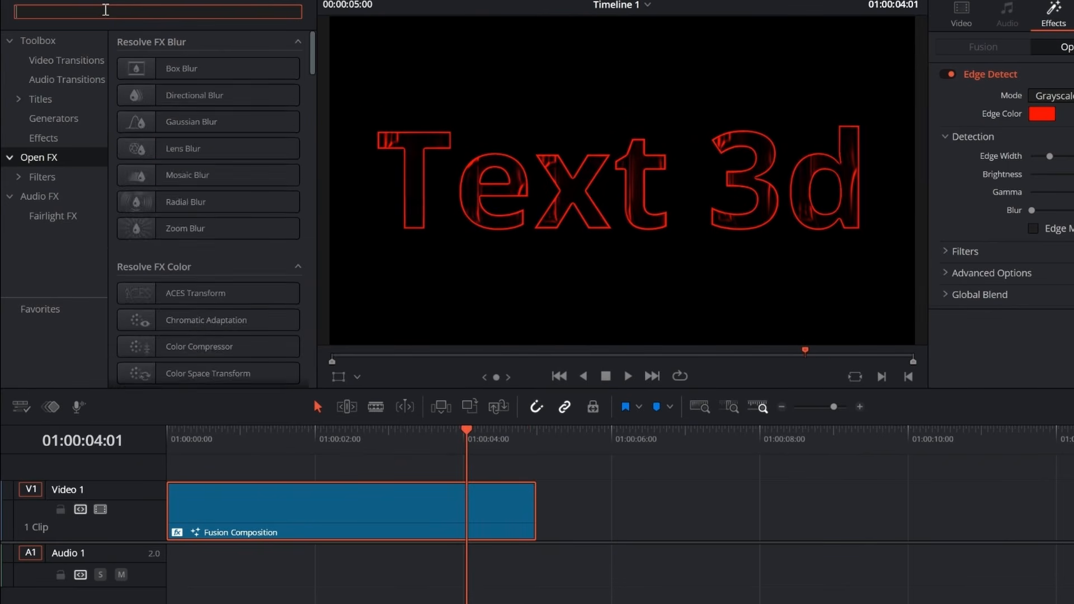
{"action": "type", "text": "GLOW"}
{"action": "left_click_drag", "start_coordinate": [191, 68], "coordinate": [272, 509]}
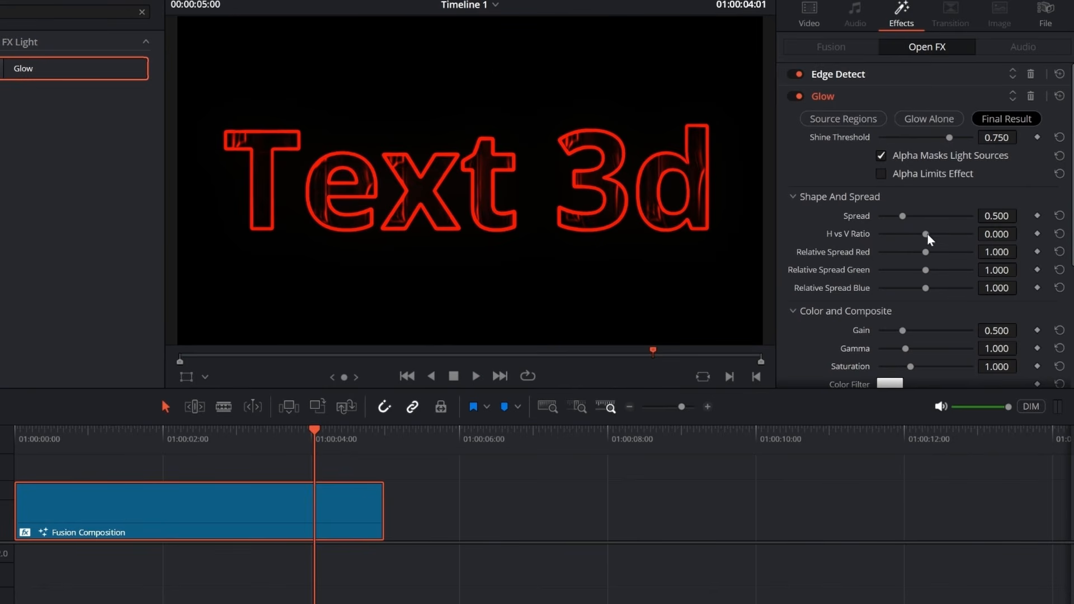
Set Glow's H vs V ratio to -1.000 and, with the playhead at 01:00:01:20, its spread to about 0.33.
{"action": "left_click_drag", "start_coordinate": [927, 235], "coordinate": [868, 250]}
{"action": "left_click_drag", "start_coordinate": [323, 439], "coordinate": [151, 457]}
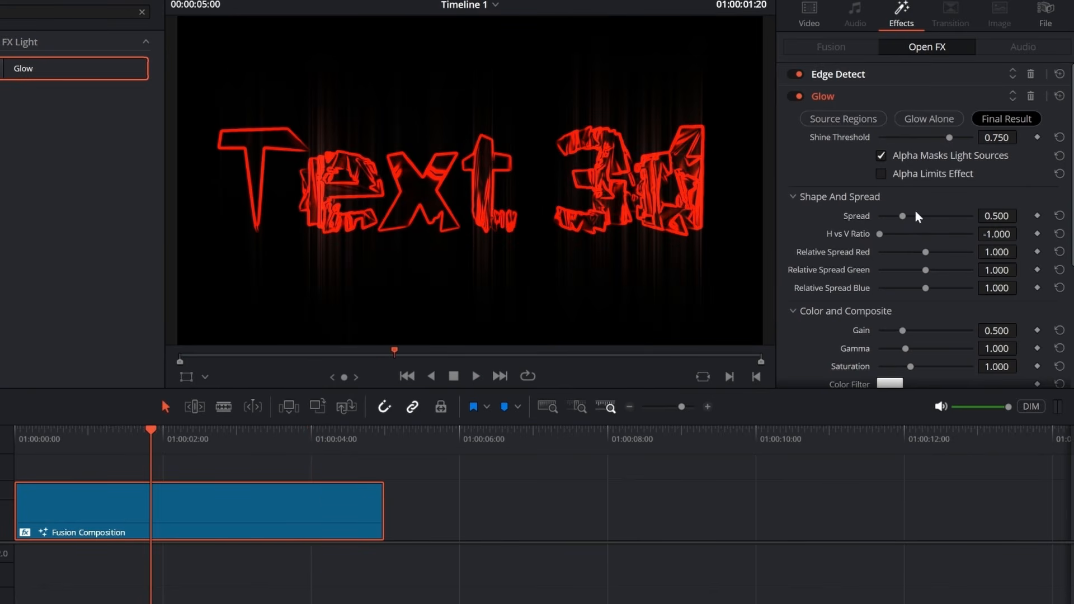
{"action": "left_click_drag", "start_coordinate": [917, 216], "coordinate": [895, 220]}
Set Glow's gain to about 1.12, its color filter to red and its gamma to about 1.78.
{"action": "left_click_drag", "start_coordinate": [1073, 171], "coordinate": [1073, 264]}
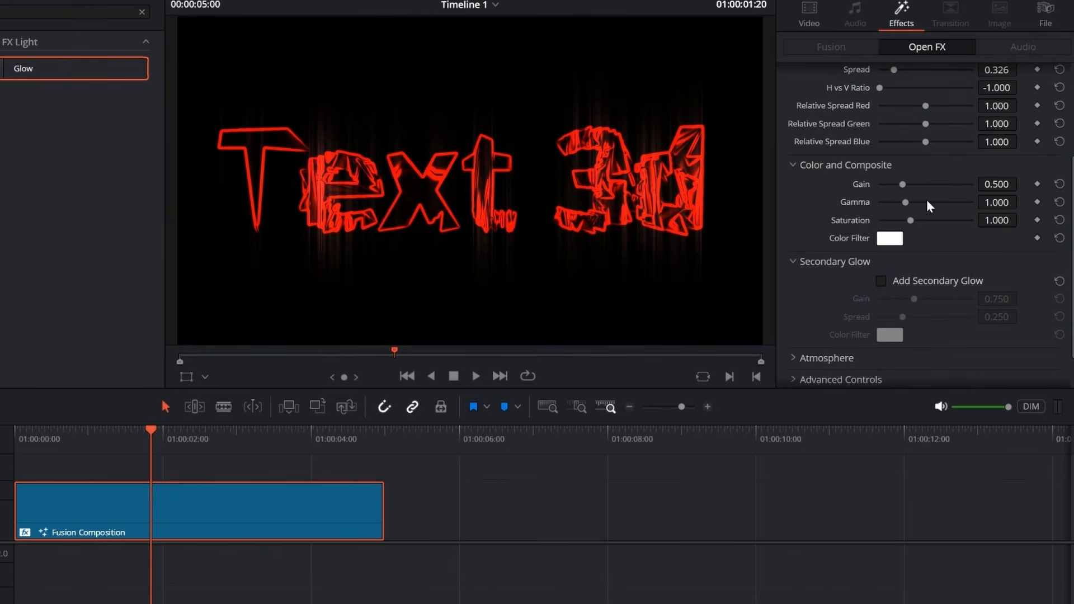
{"action": "left_click_drag", "start_coordinate": [905, 188], "coordinate": [933, 193]}
{"action": "left_click", "coordinate": [893, 241]}
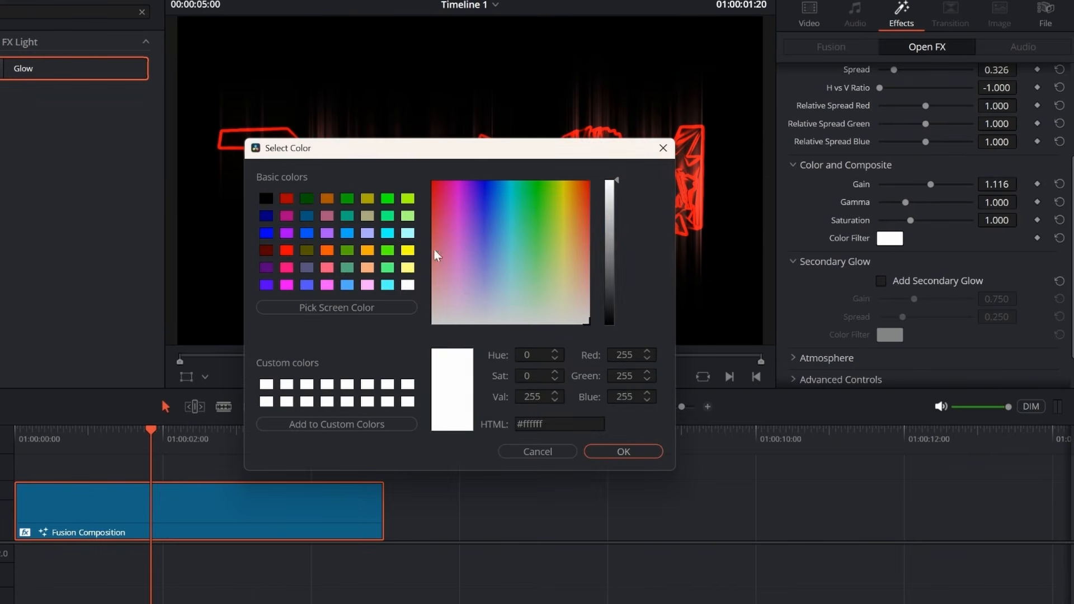
{"action": "left_click", "coordinate": [288, 251]}
{"action": "left_click", "coordinate": [643, 454]}
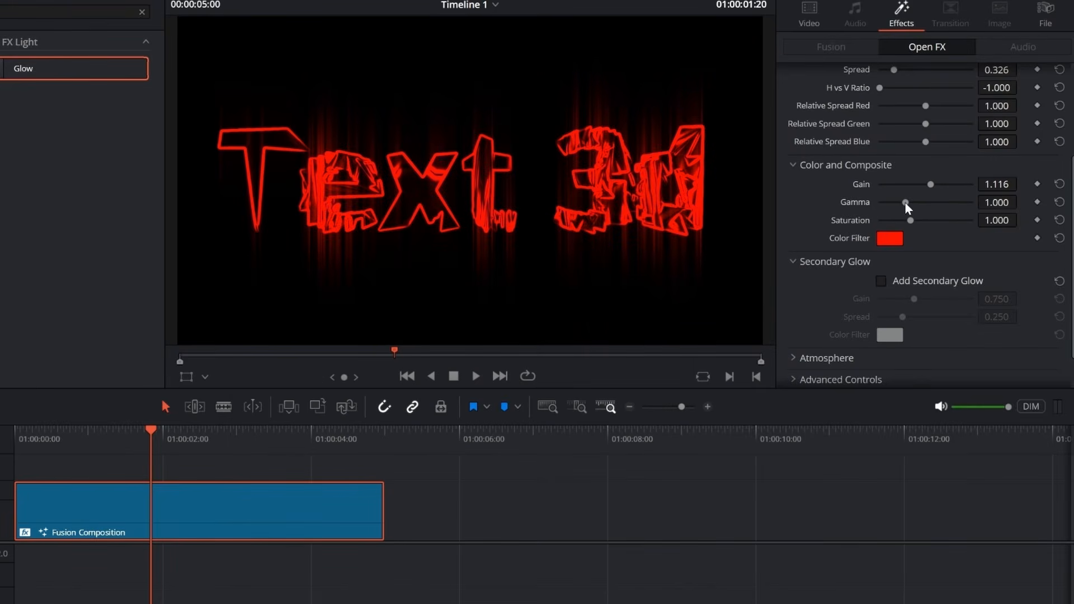
{"action": "left_click_drag", "start_coordinate": [906, 204], "coordinate": [936, 210]}
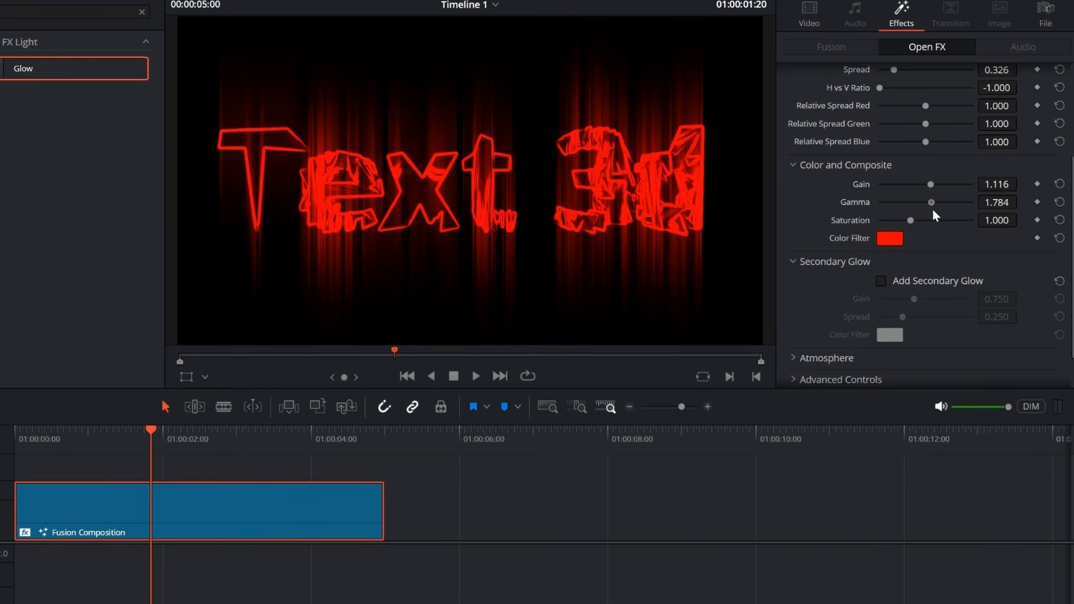
Animate Glow's gamma with keyframes, setting it to about 1.61 at 01:00:04:04, and preview the clip from the start.
{"action": "left_click_drag", "start_coordinate": [157, 433], "coordinate": [322, 453]}
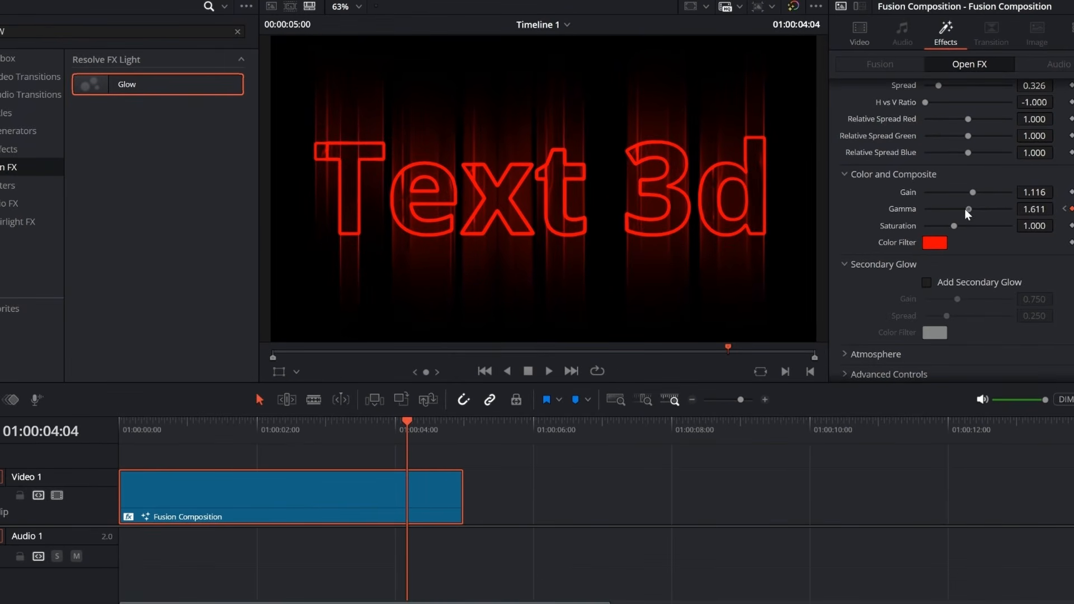
{"action": "left_click_drag", "start_coordinate": [422, 425], "coordinate": [119, 442]}
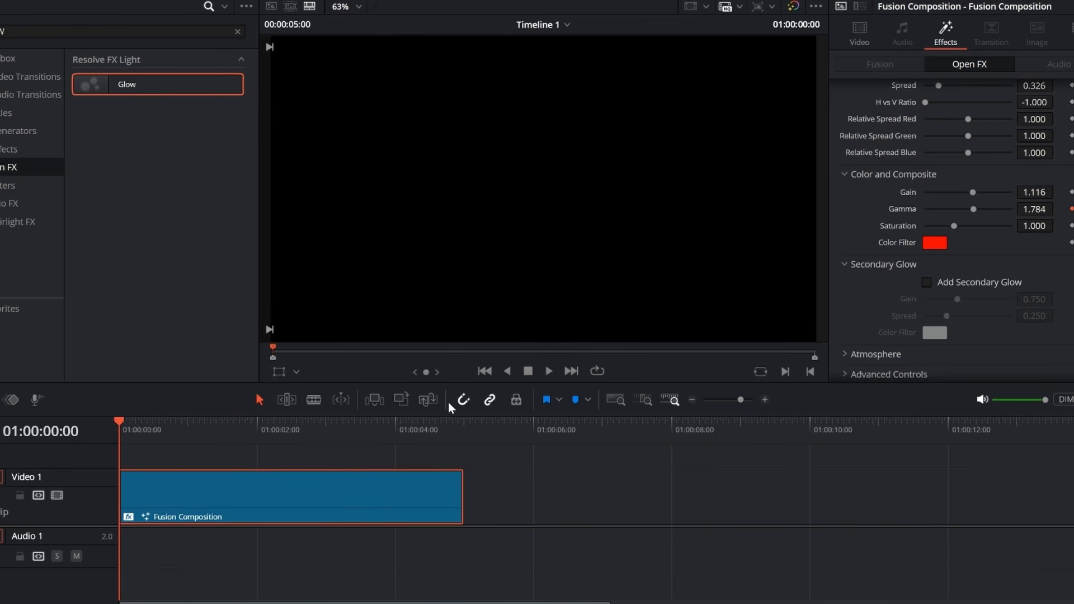
{"action": "left_click", "coordinate": [548, 370]}
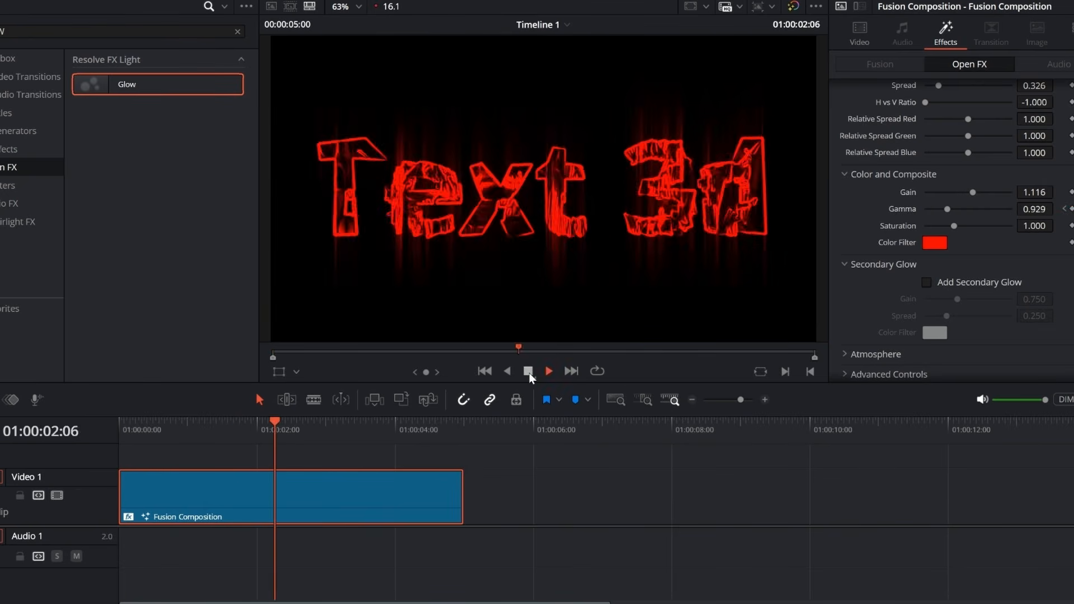
{"action": "left_click", "coordinate": [528, 372]}
With the playhead at 01:00:01:13, raise Glow's gain to about 1.75 and play the clip from the start.
{"action": "left_click_drag", "start_coordinate": [351, 419], "coordinate": [225, 431]}
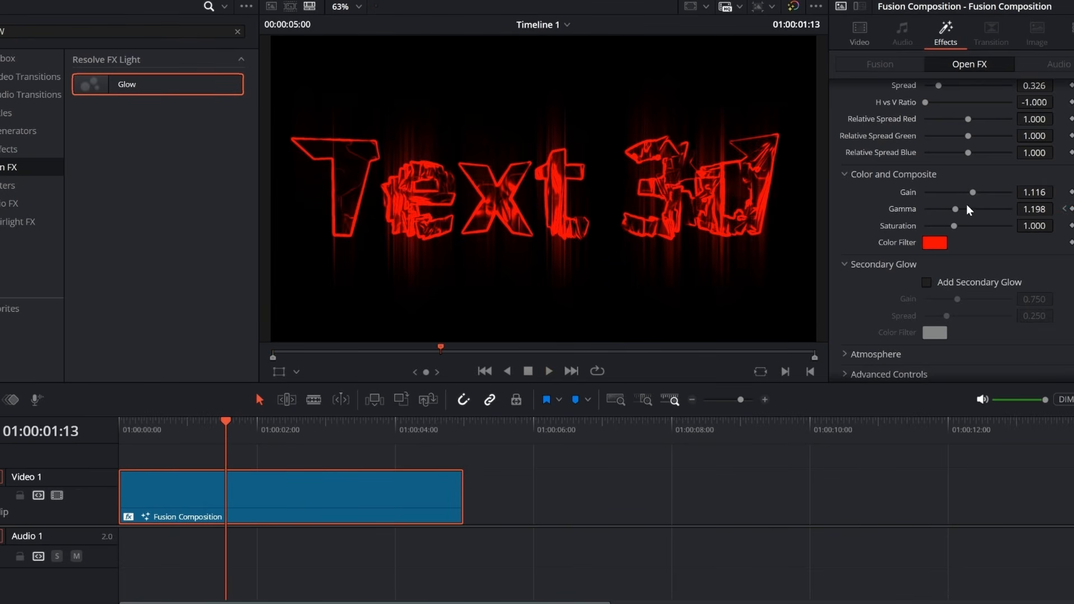
{"action": "left_click_drag", "start_coordinate": [974, 193], "coordinate": [1002, 193]}
{"action": "left_click_drag", "start_coordinate": [229, 420], "coordinate": [106, 428]}
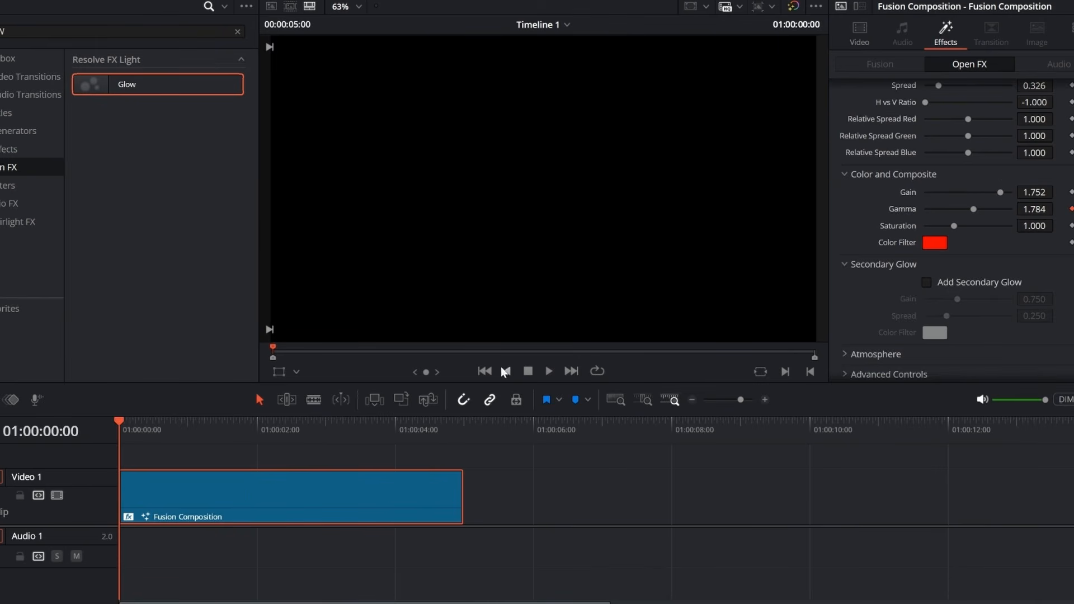
{"action": "left_click", "coordinate": [549, 370]}
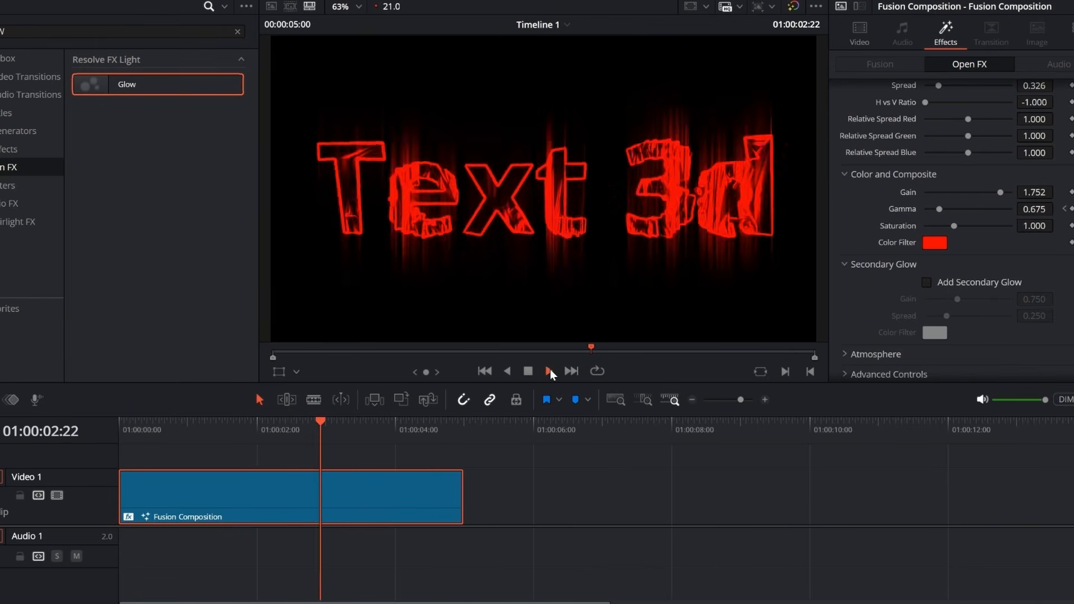